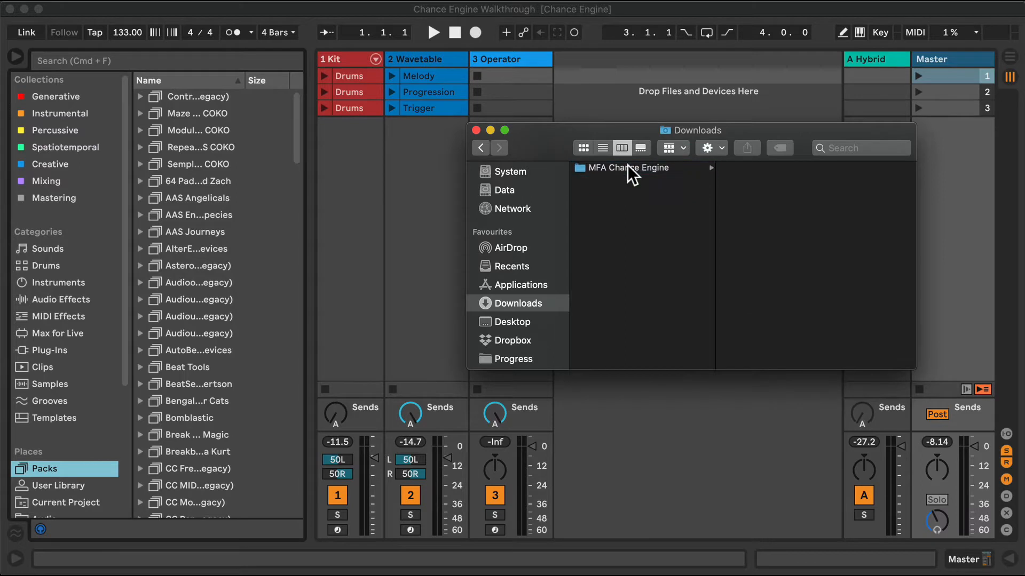
# Add the Chance Engine folder from MFA Chance Engine in Finder's Downloads to the Manifest Audio folder in Live's User Library
pyautogui.click(669, 168)
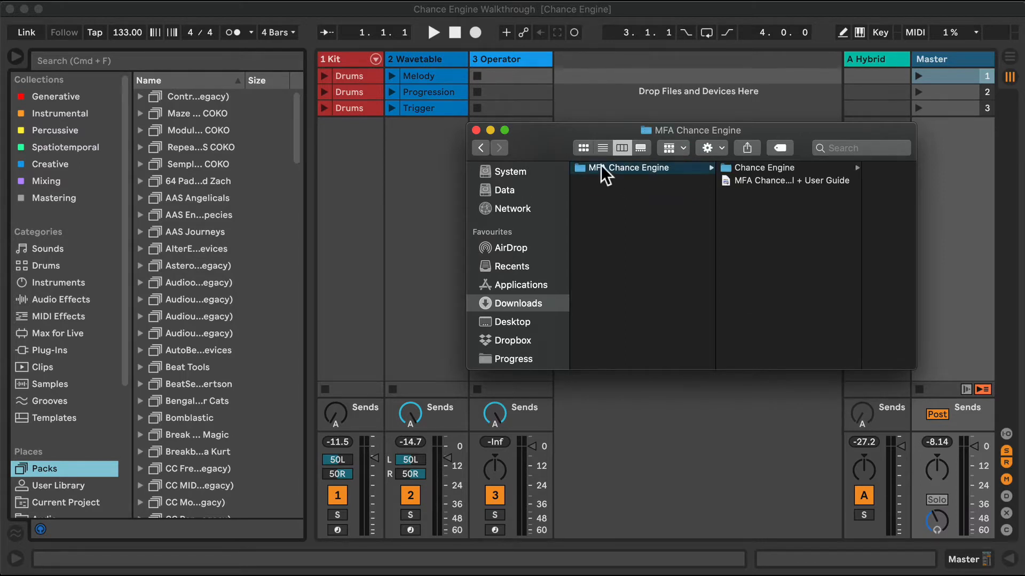
pyautogui.click(758, 168)
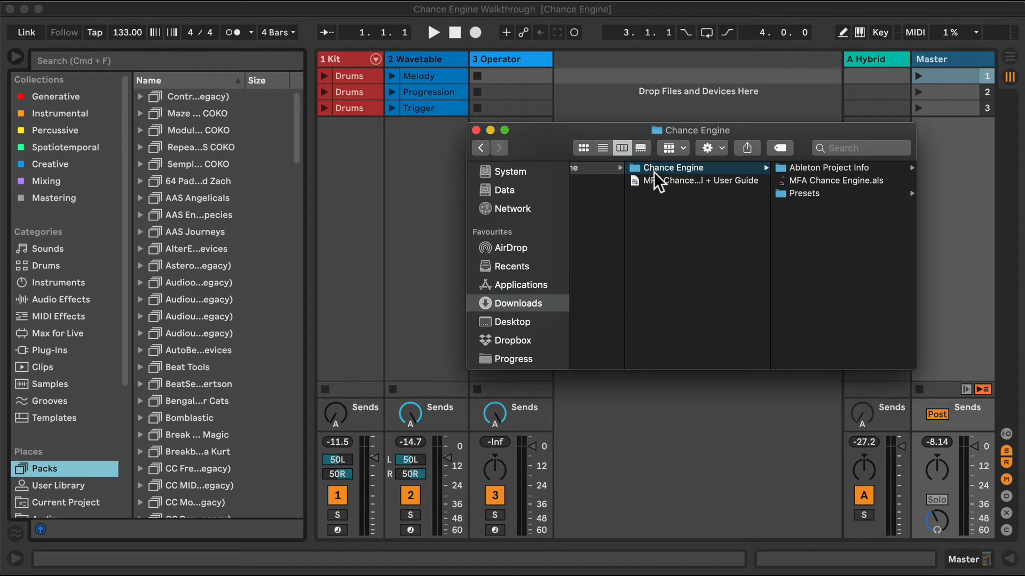
pyautogui.click(60, 485)
pyautogui.click(60, 484)
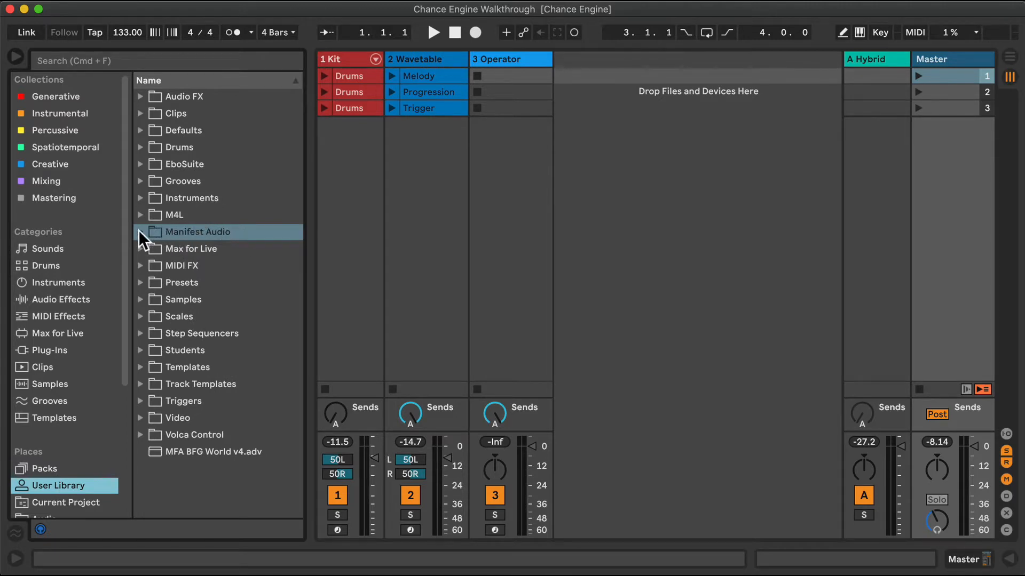
pyautogui.press('super+Tab')
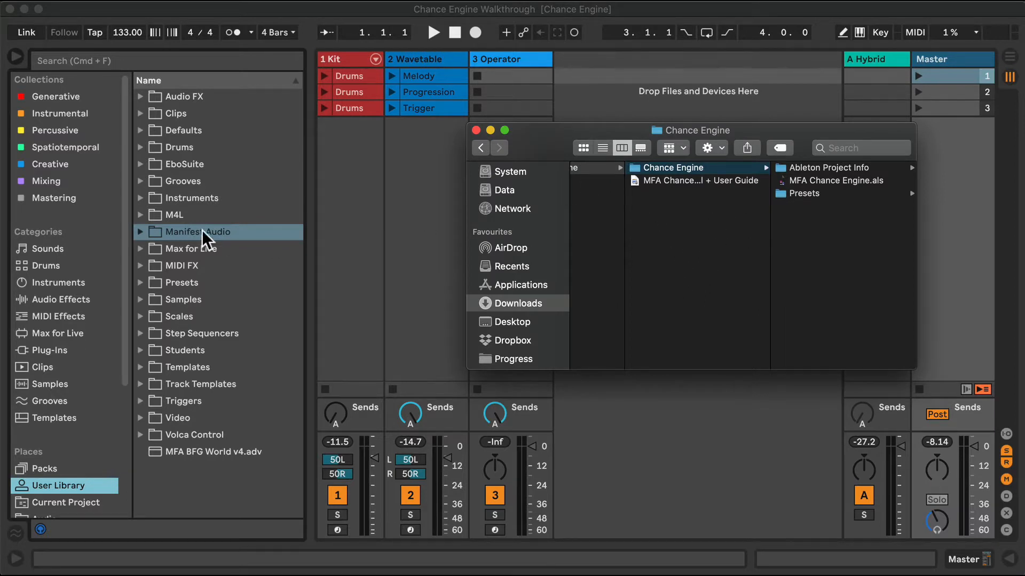
pyautogui.click(139, 230)
pyautogui.click(139, 230)
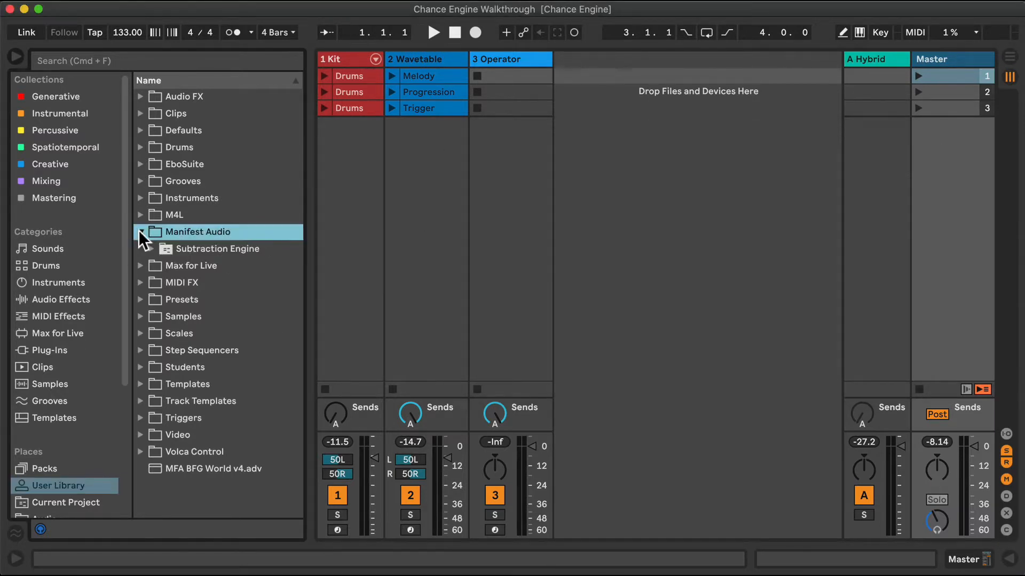
pyautogui.press('super+Tab')
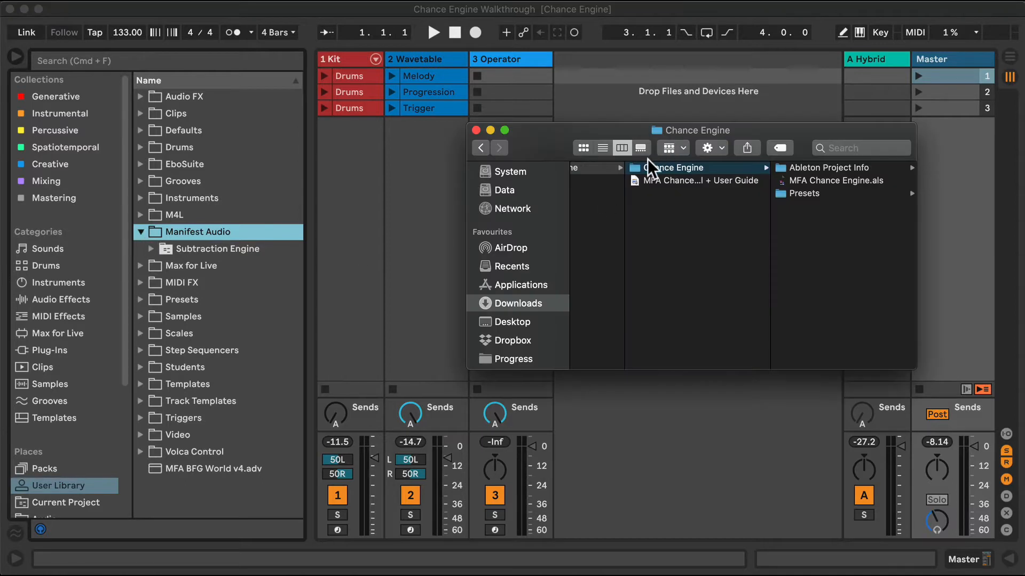
pyautogui.moveTo(633, 168); pyautogui.dragTo(204, 235)
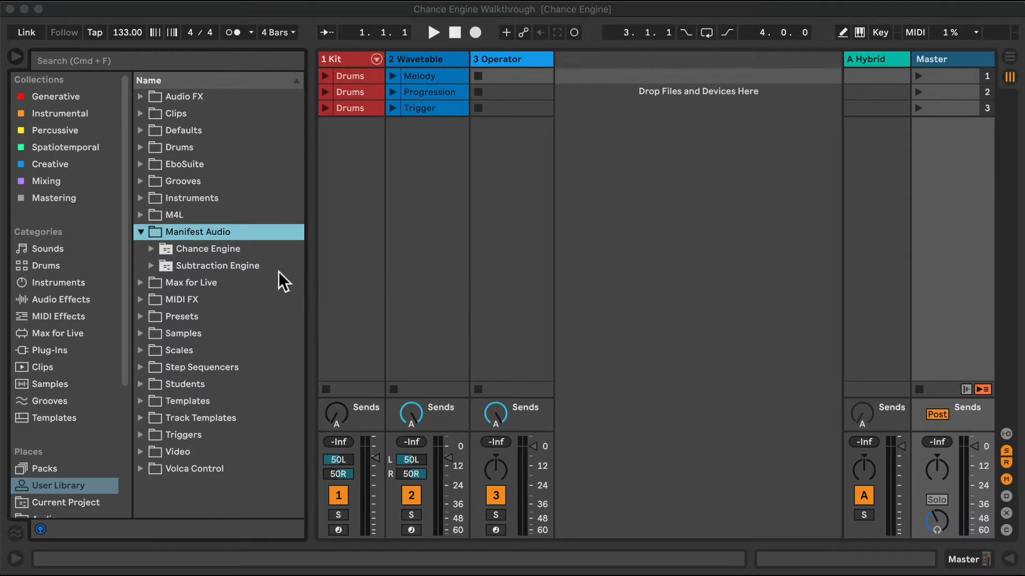
# Expand Chance Engine down to its MIDI Effects presets and widen the browser so the full preset names are readable
pyautogui.click(150, 247)
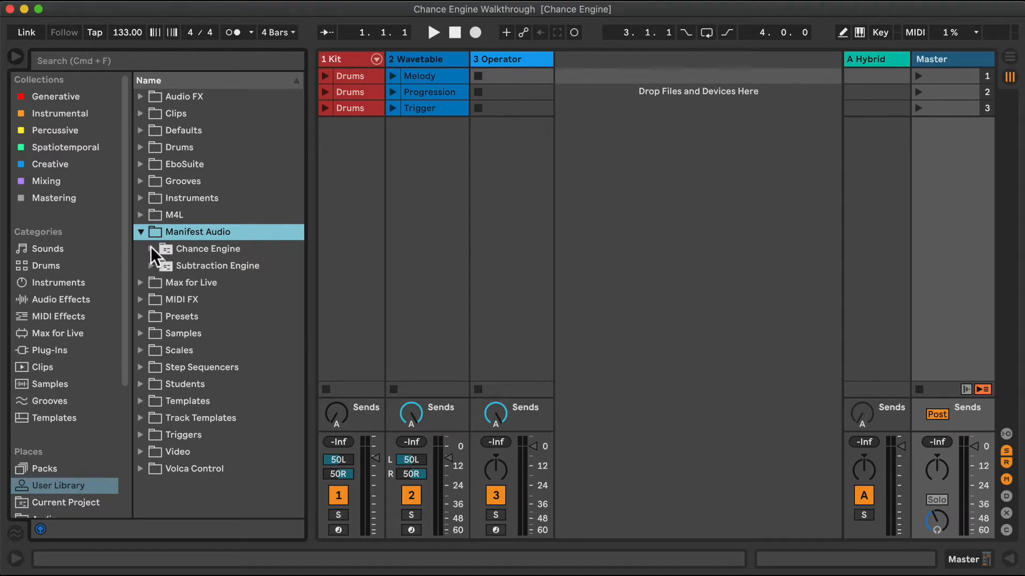
pyautogui.click(151, 247)
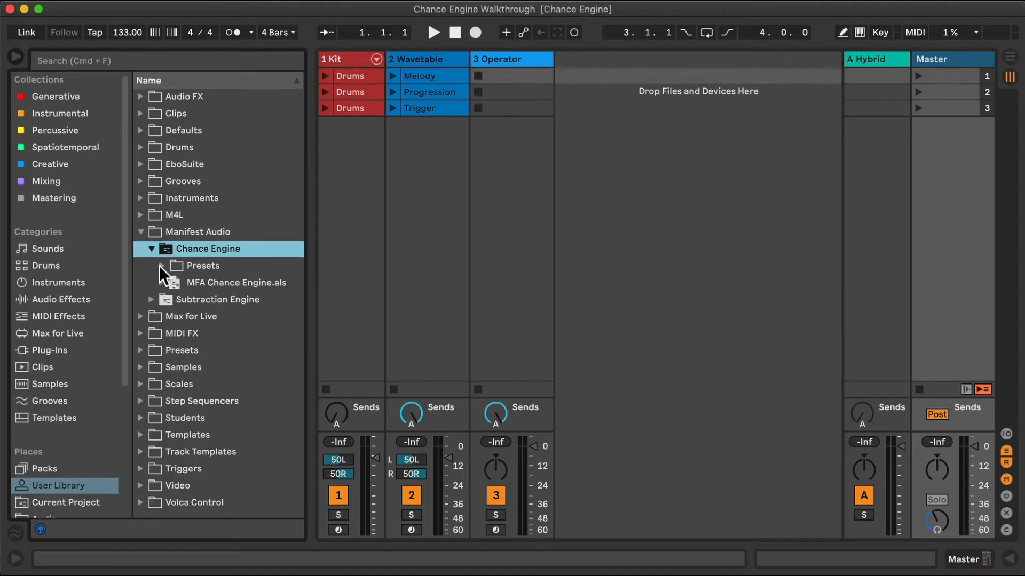
pyautogui.click(161, 264)
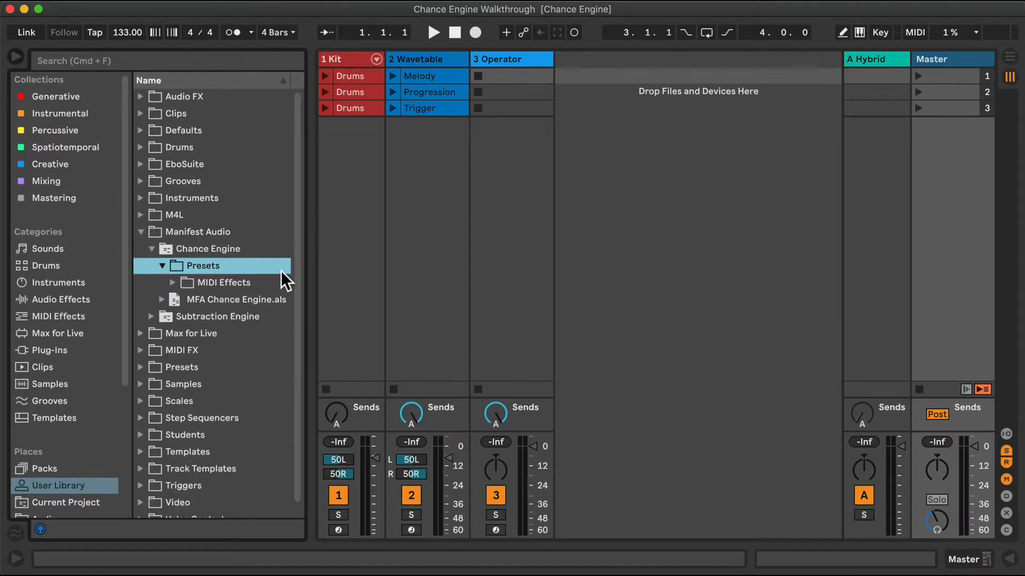
pyautogui.click(172, 281)
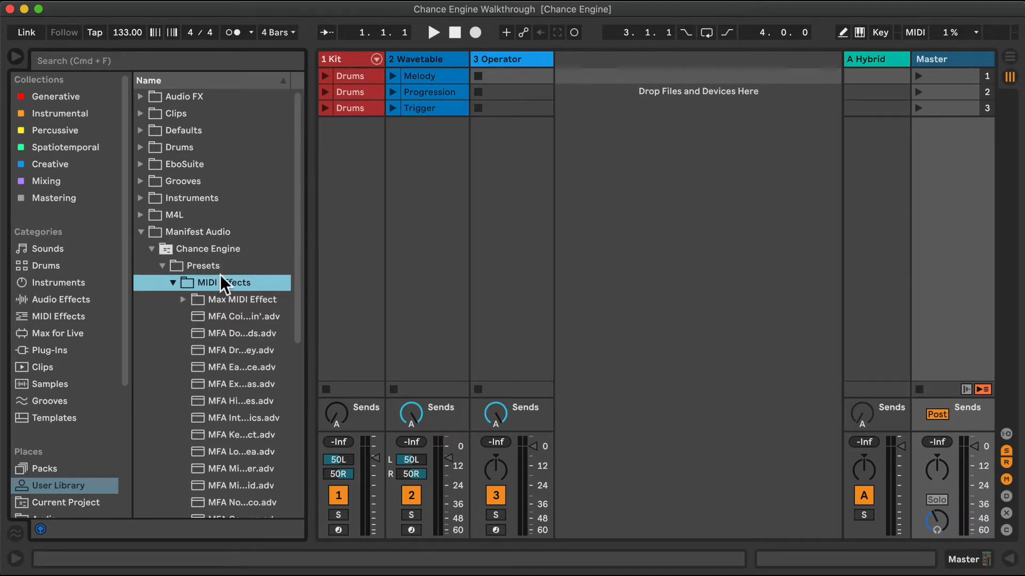
pyautogui.moveTo(311, 254); pyautogui.dragTo(380, 253)
pyautogui.scroll(-3, 327, 320)
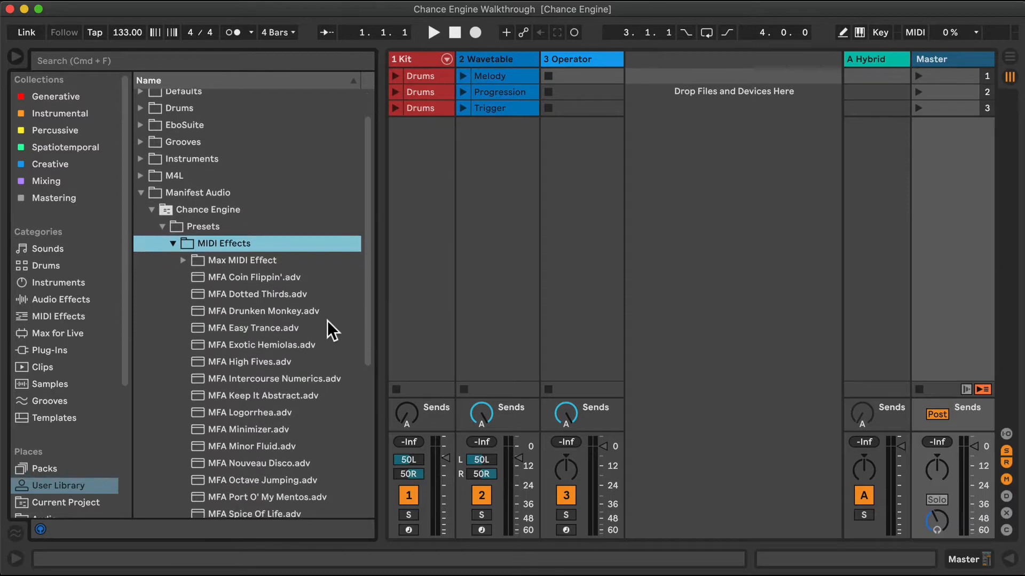
pyautogui.scroll(-1, 328, 321)
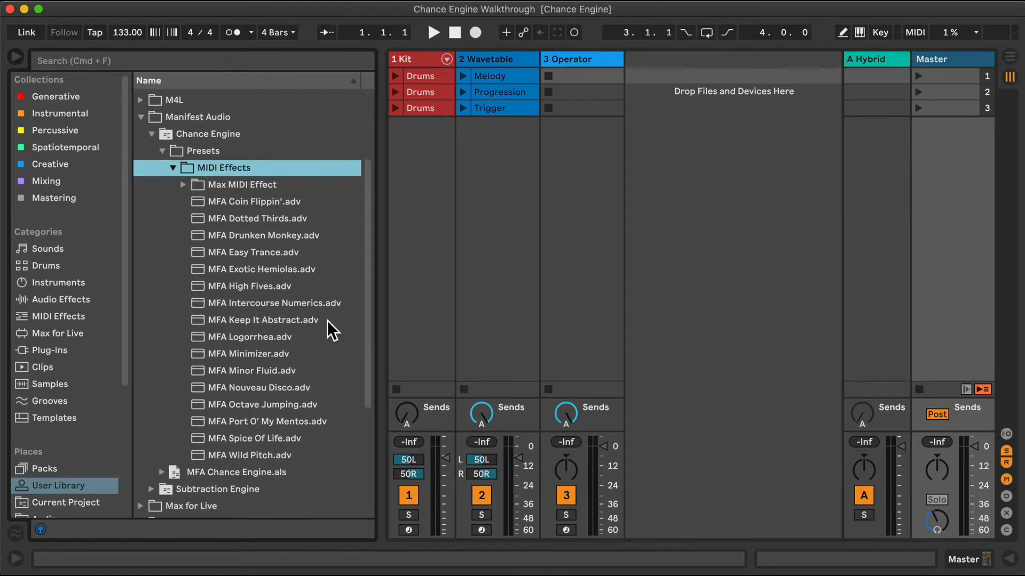
# Expand the Max MIDI Effect folder and assign MFA Chance Engine.amxd to the red Generative collection
pyautogui.click(182, 184)
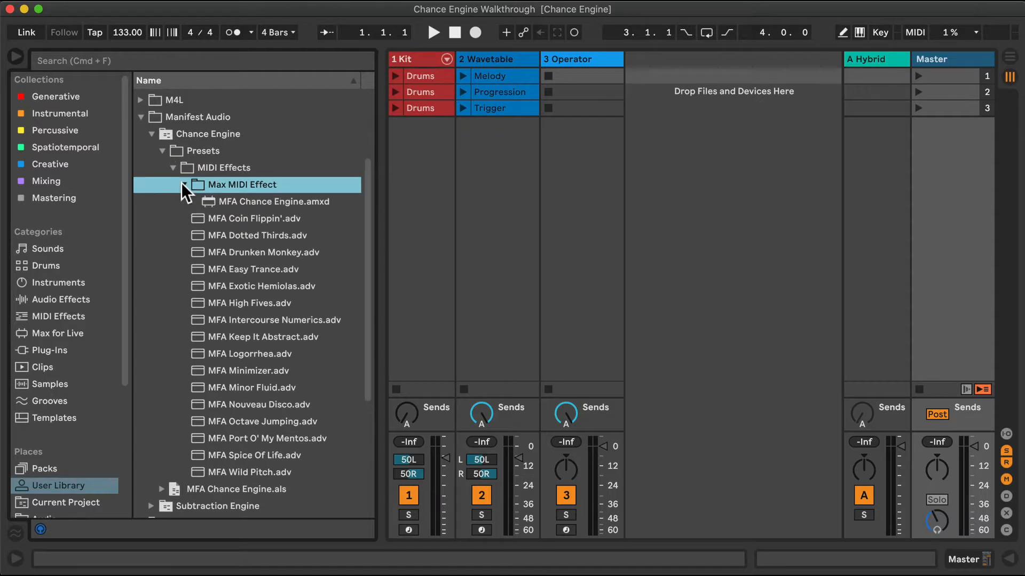
pyautogui.click(252, 202)
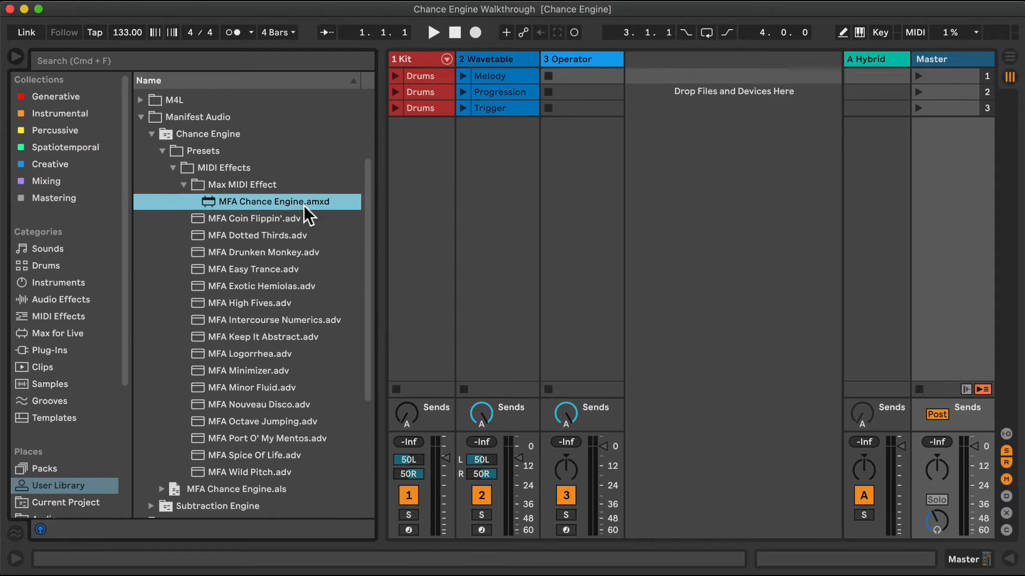
pyautogui.press('1')
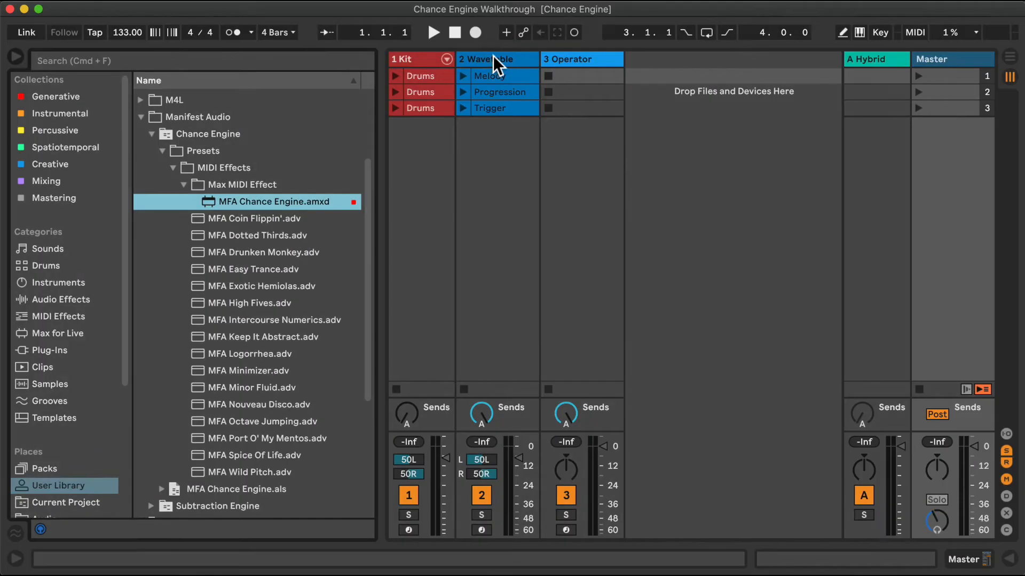
# Place MFA Chance Engine before the instrument on the Wavetable track and hide the browser
pyautogui.click(490, 57)
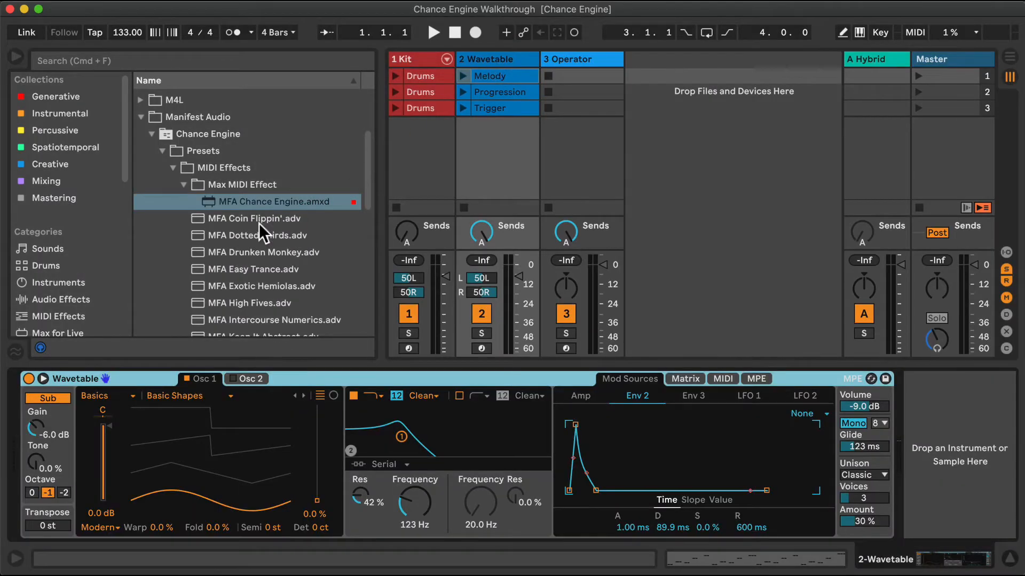
pyautogui.moveTo(251, 201); pyautogui.dragTo(31, 411)
pyautogui.click(15, 55)
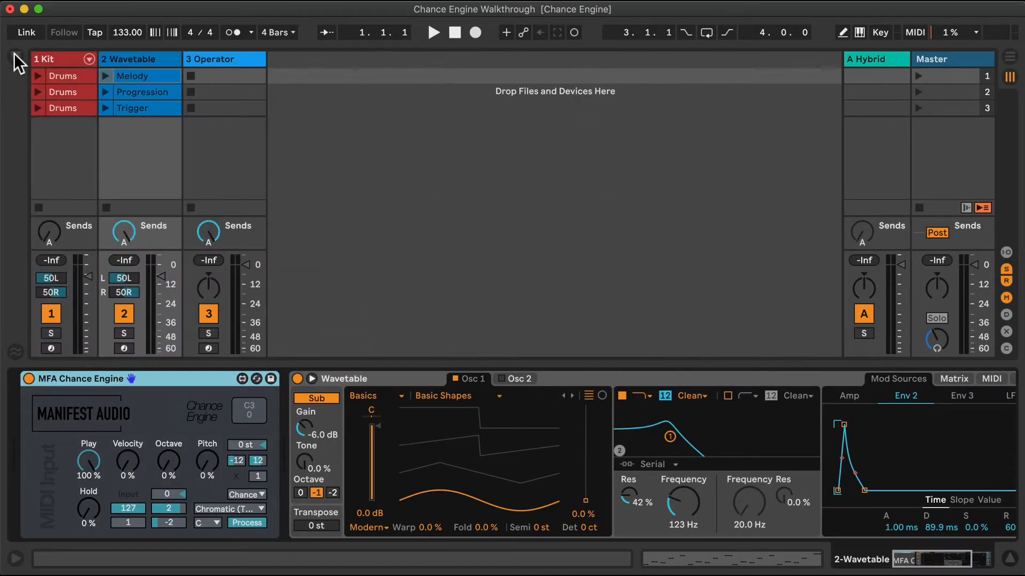
# Examine the notes of the Wavetable track's Melody clip and launch scene 1
pyautogui.doubleClick(129, 74)
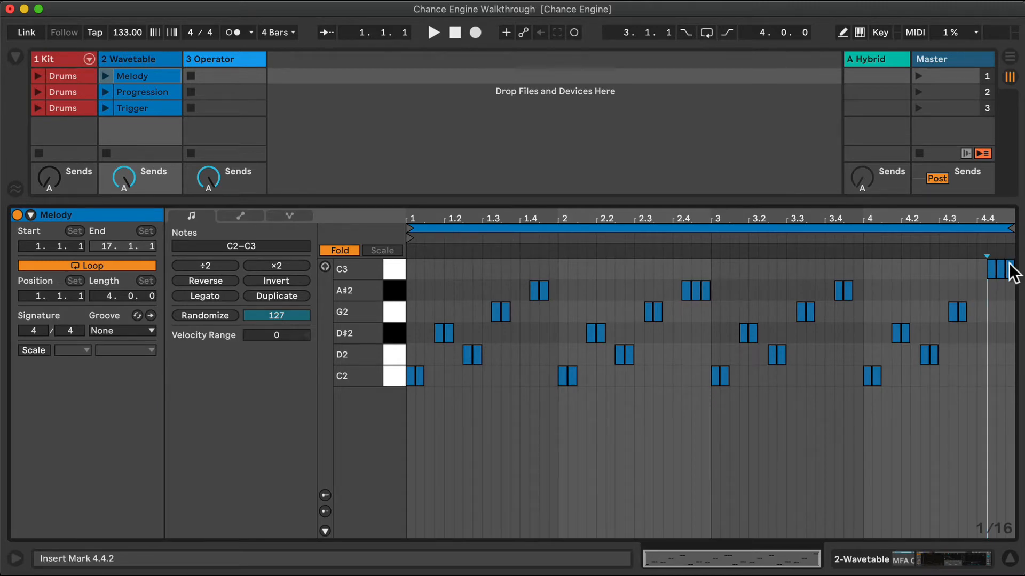
pyautogui.click(1011, 561)
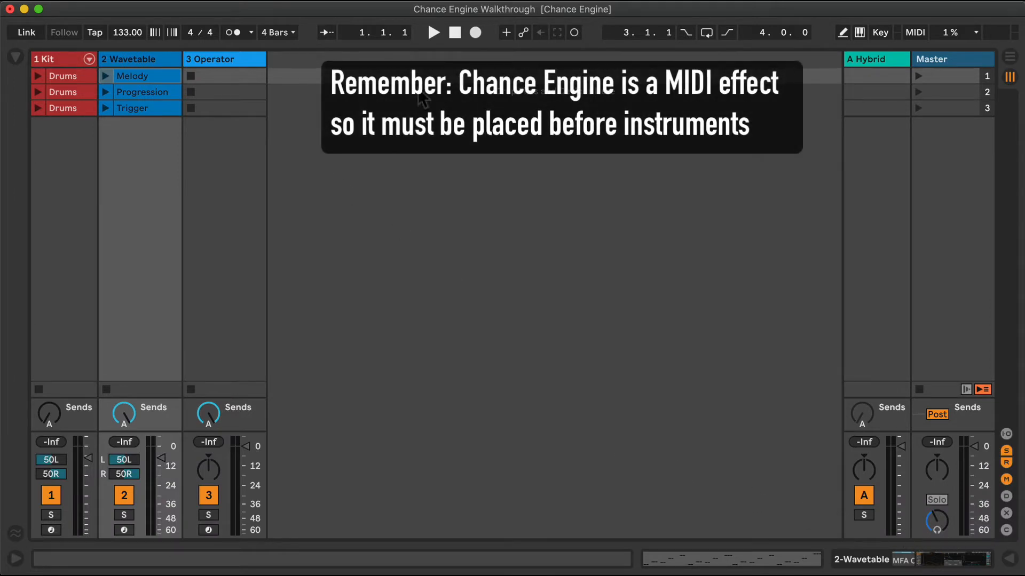
pyautogui.click(917, 75)
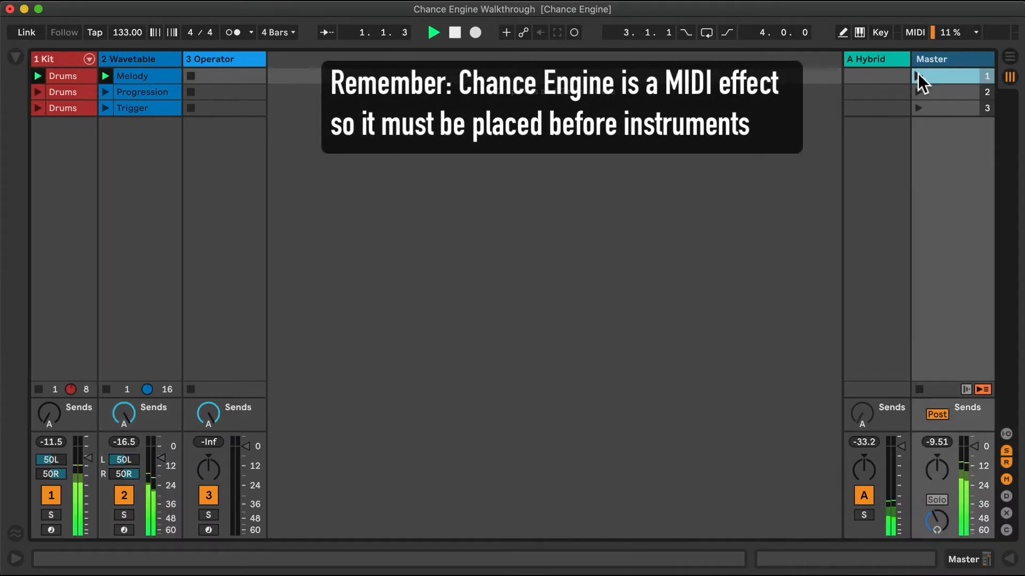
pyautogui.doubleClick(153, 74)
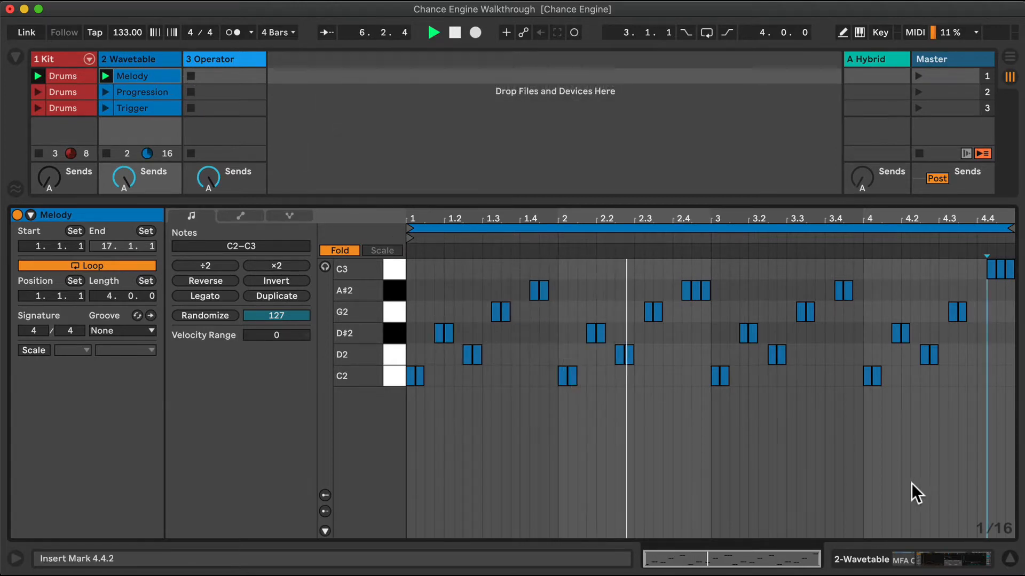
pyautogui.click(1010, 560)
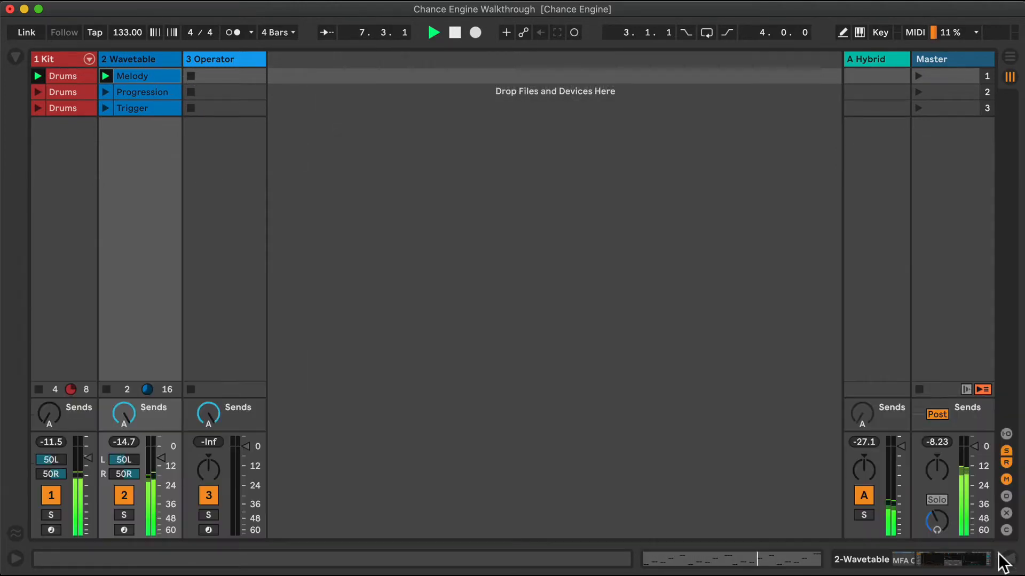
# Show the Wavetable track's devices and set Chance Engine's Velocity chance to 42 %
pyautogui.doubleClick(148, 63)
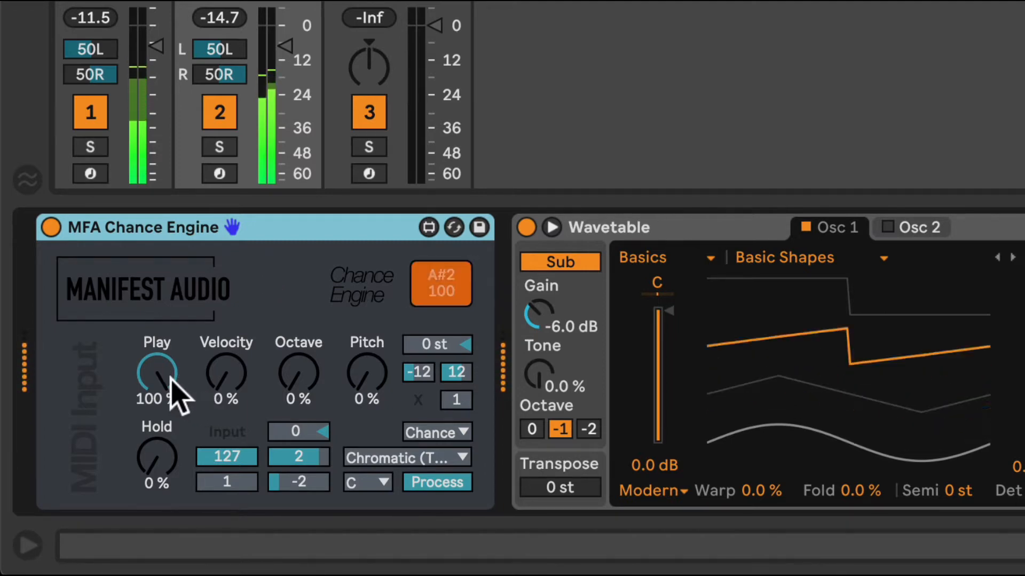
pyautogui.click(227, 376)
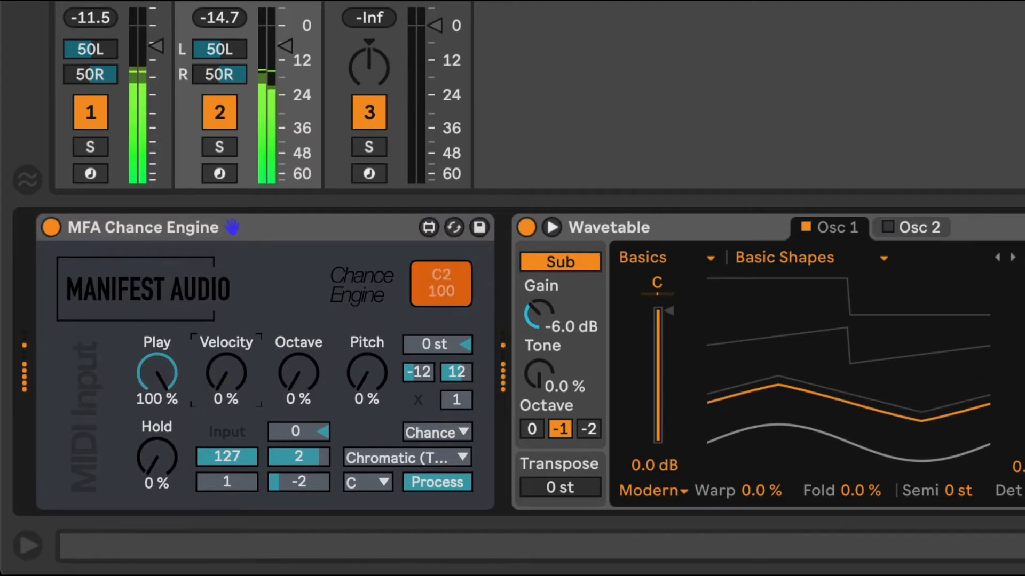
pyautogui.moveTo(226, 376); pyautogui.dragTo(227, 328)
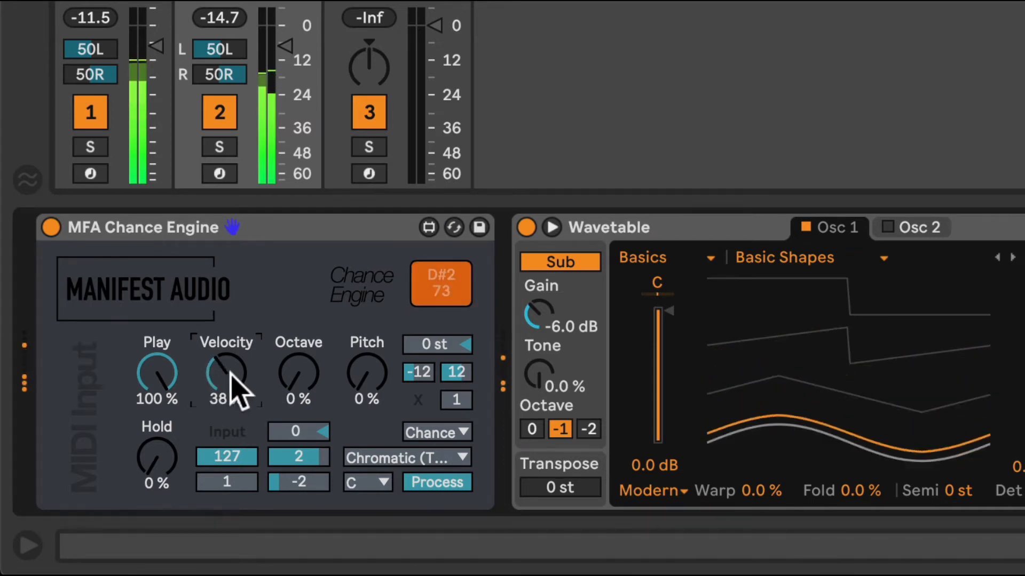
pyautogui.moveTo(222, 377); pyautogui.dragTo(223, 370)
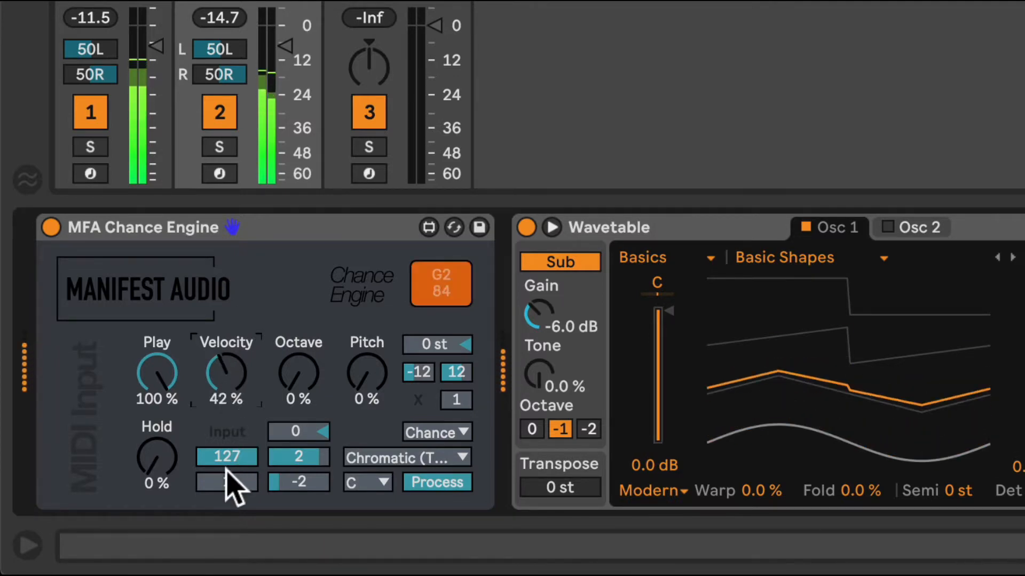
# Limit Chance Engine's velocity range to a minimum of 36 and a maximum of 105
pyautogui.moveTo(226, 475)
pyautogui.mouseDown()
pyautogui.moveTo(226, 461)
pyautogui.moveTo(237, 464)
pyautogui.mouseUp()
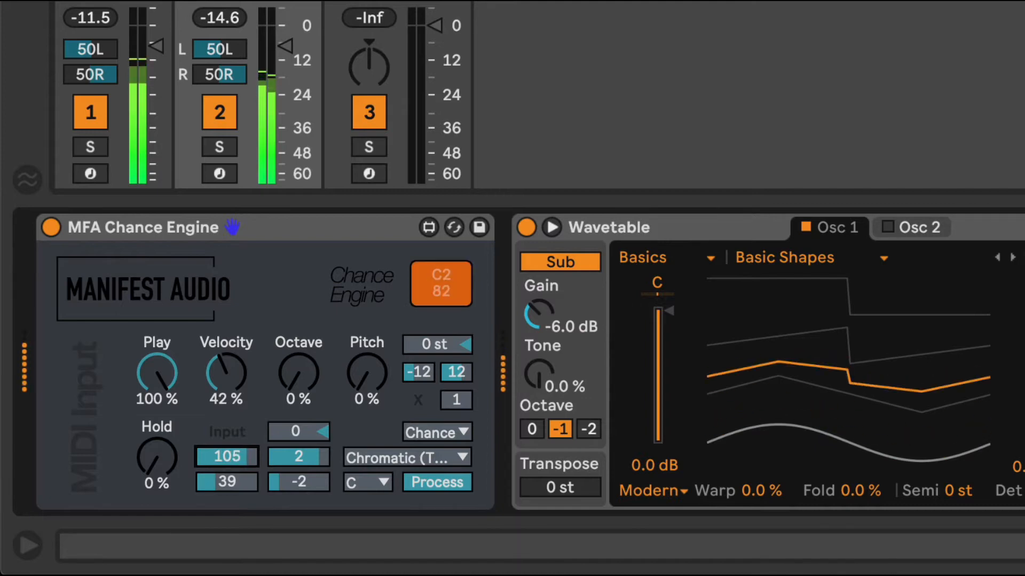
pyautogui.click(226, 475)
pyautogui.moveTo(227, 475); pyautogui.dragTo(226, 480)
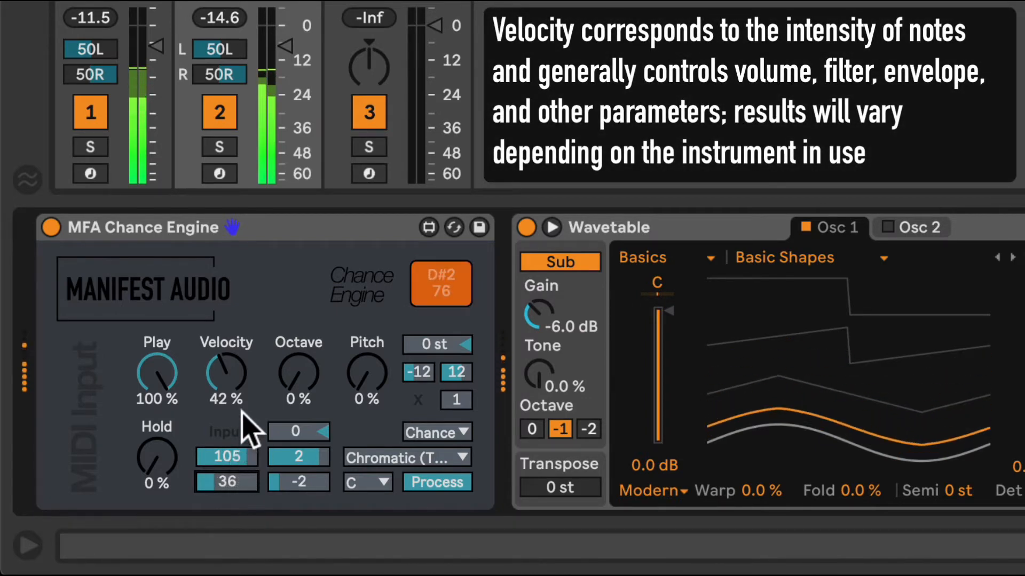
pyautogui.hscroll(1, 251, 399)
pyautogui.hscroll(-1, 278, 400)
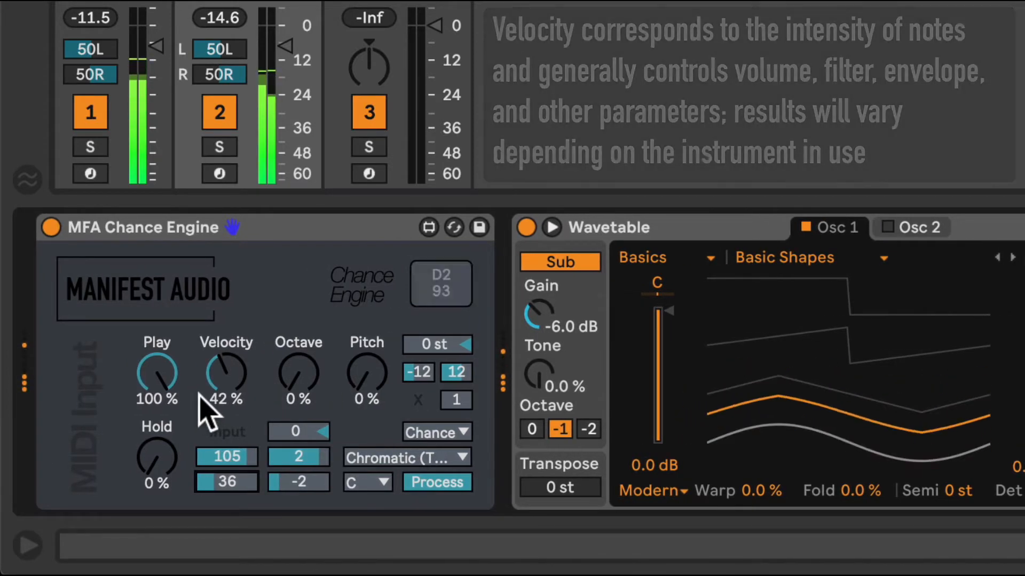
# Set Chance Engine's Octave chance to 42 %
pyautogui.click(295, 376)
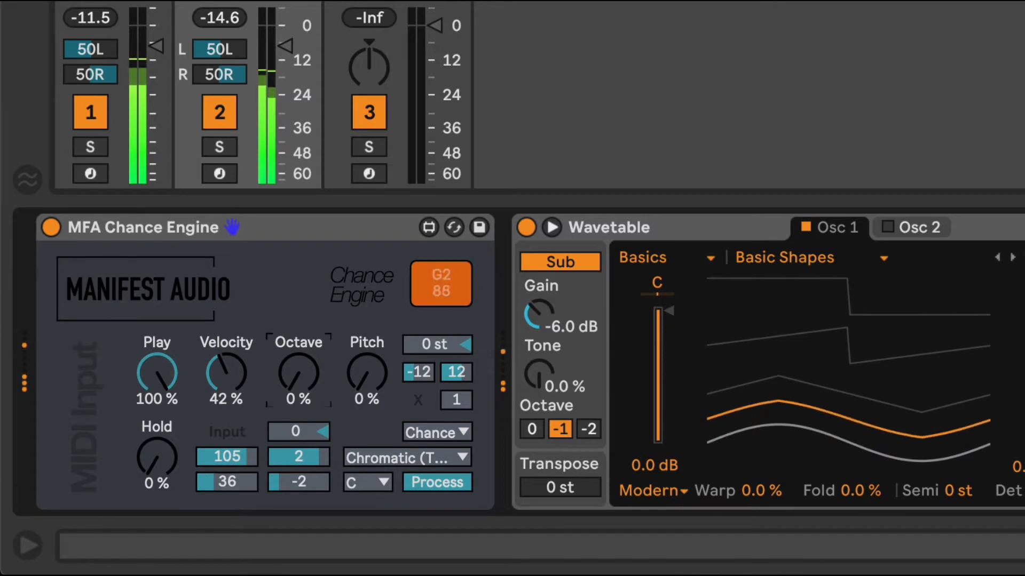
pyautogui.moveTo(295, 376); pyautogui.dragTo(296, 331)
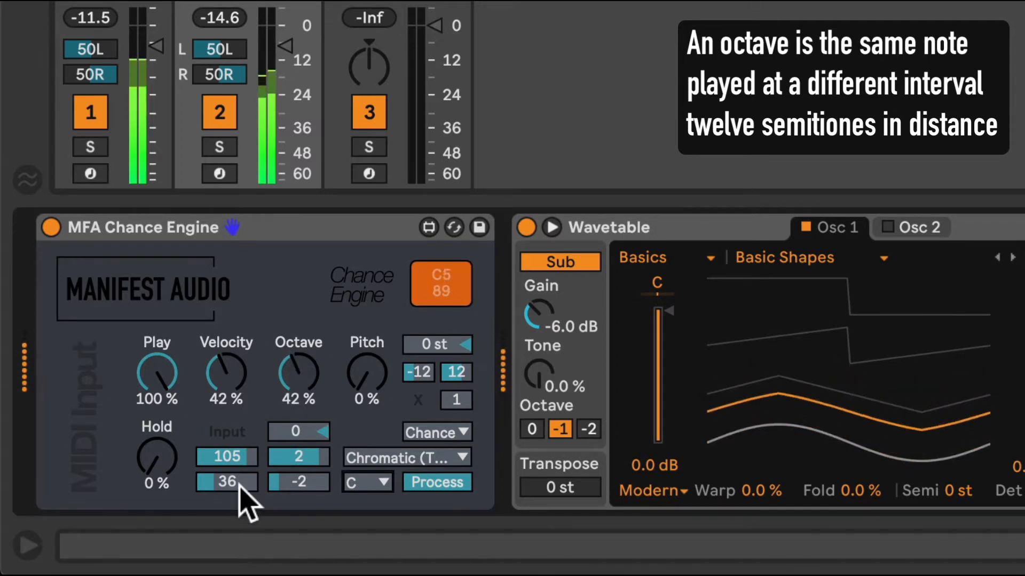
# Set the octave range to a minimum of -1 and a maximum of 3, and the octave offset above it to 3
pyautogui.click(298, 483)
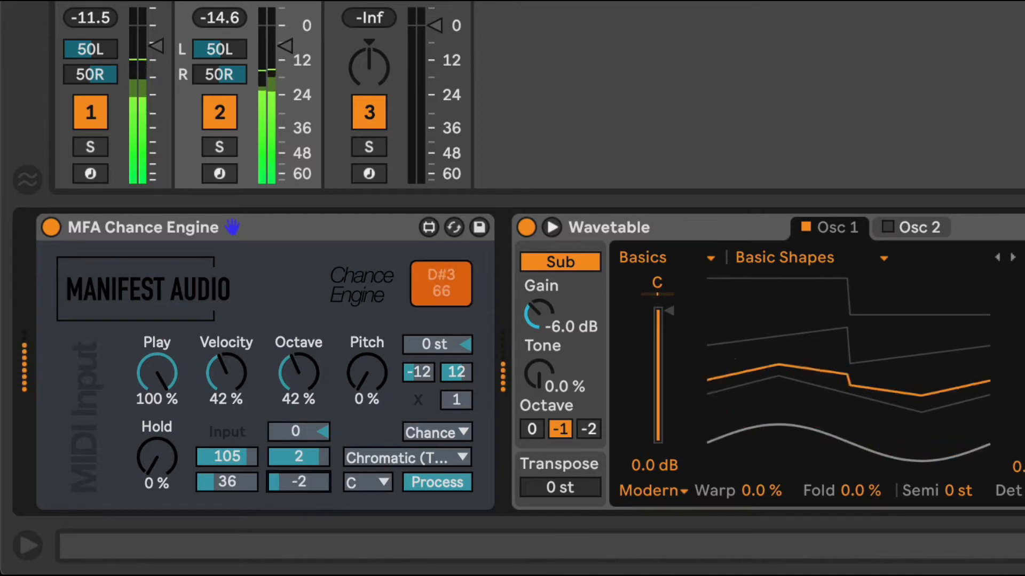
pyautogui.moveTo(299, 483); pyautogui.dragTo(314, 454)
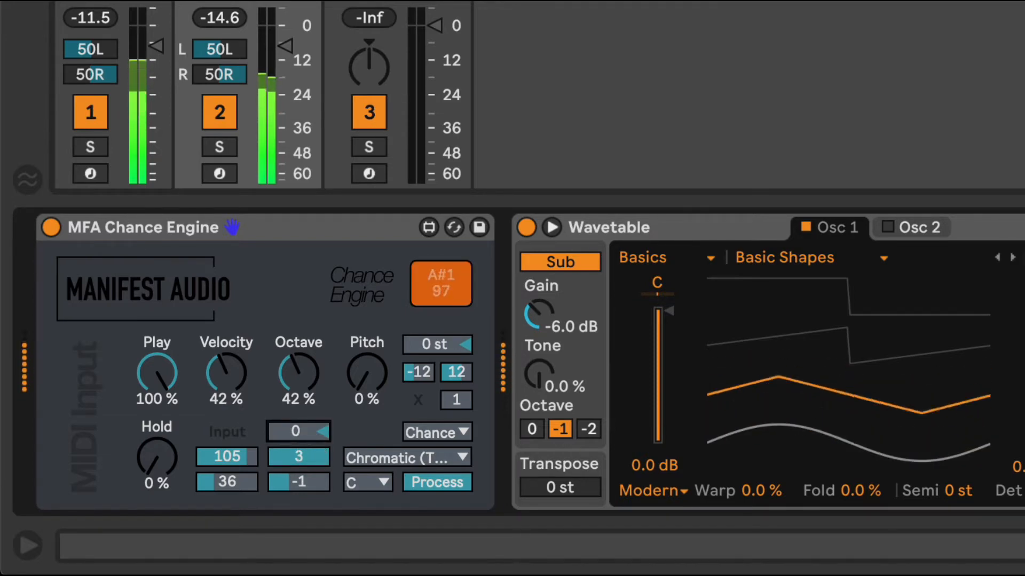
pyautogui.moveTo(298, 431); pyautogui.dragTo(298, 426)
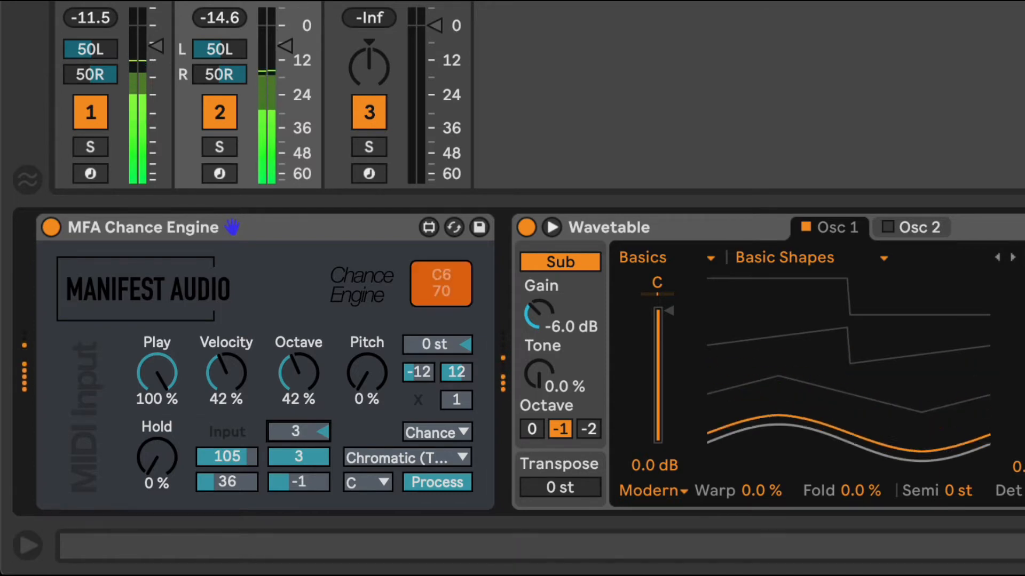
# Set Chance Engine's octave offset to -1, and try the Hold chance at 100 % and 37 % before settling on 41 %
pyautogui.moveTo(297, 431); pyautogui.dragTo(298, 436)
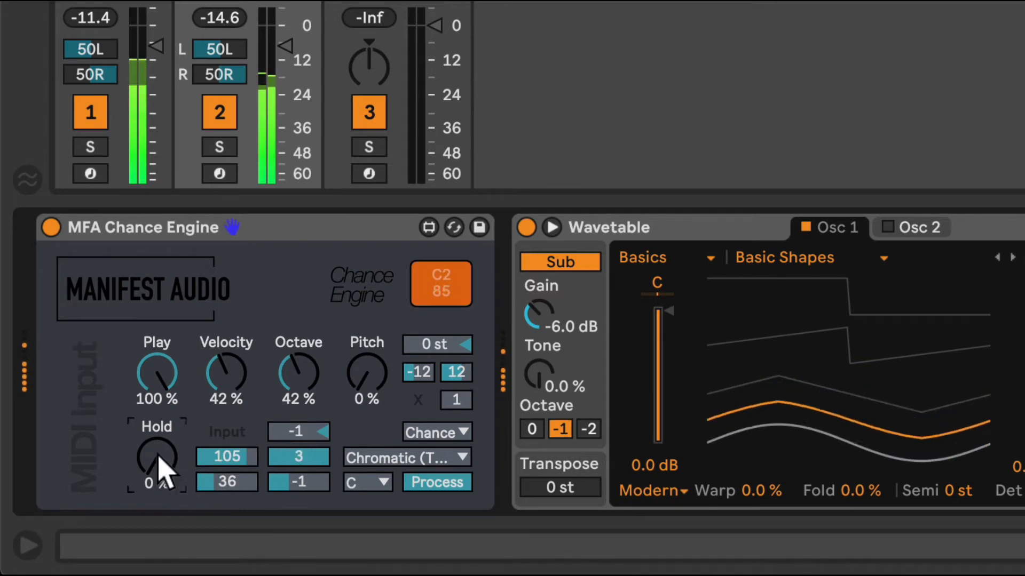
pyautogui.moveTo(160, 483); pyautogui.dragTo(160, 414)
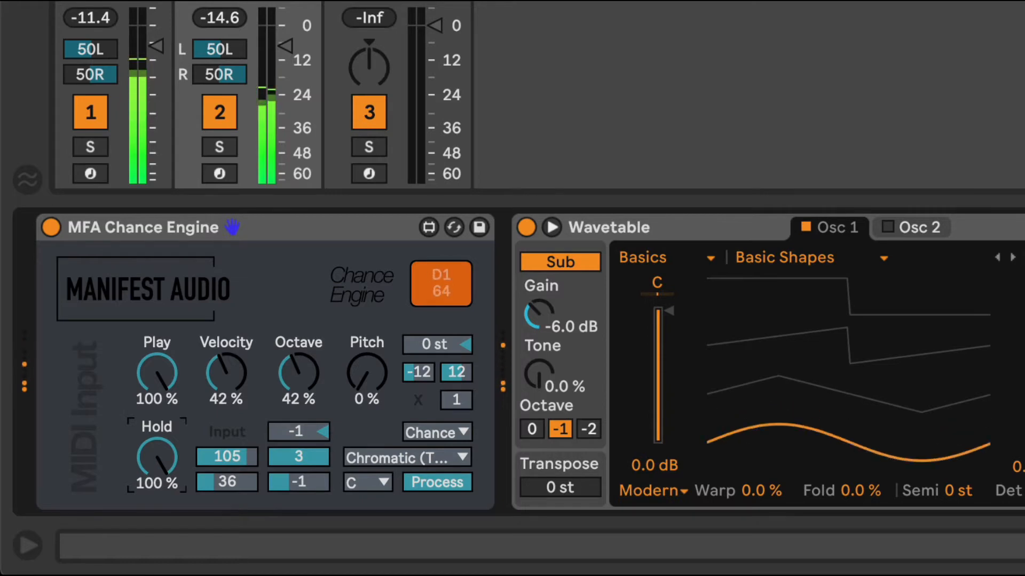
pyautogui.moveTo(157, 458); pyautogui.dragTo(156, 501)
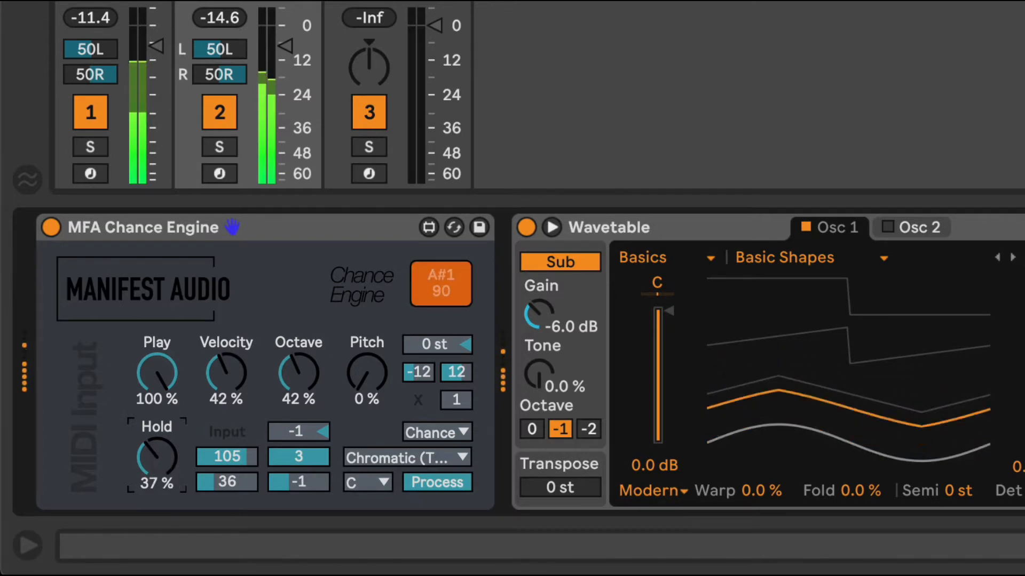
pyautogui.moveTo(155, 451); pyautogui.dragTo(155, 452)
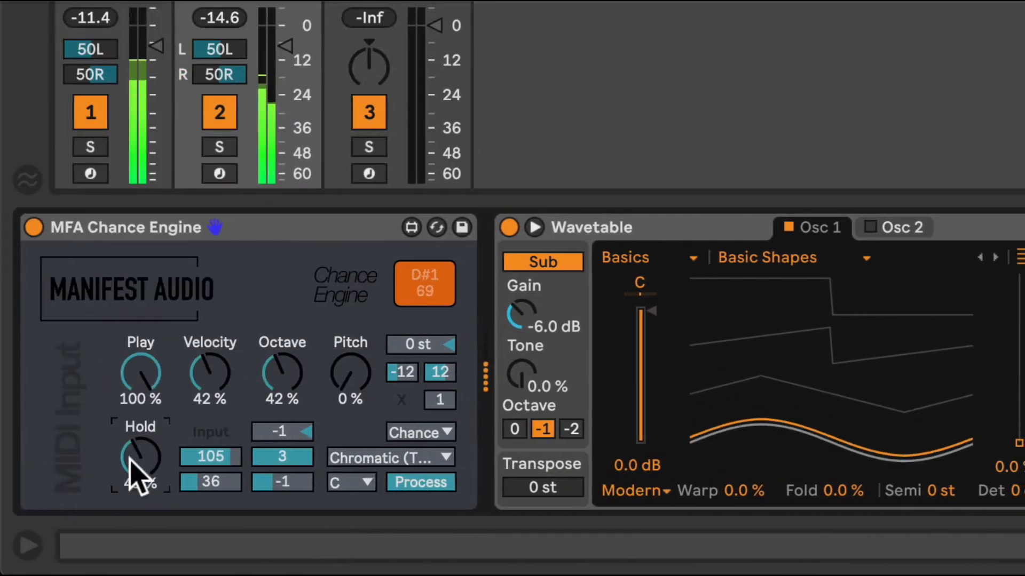
pyautogui.moveTo(132, 459); pyautogui.dragTo(132, 461)
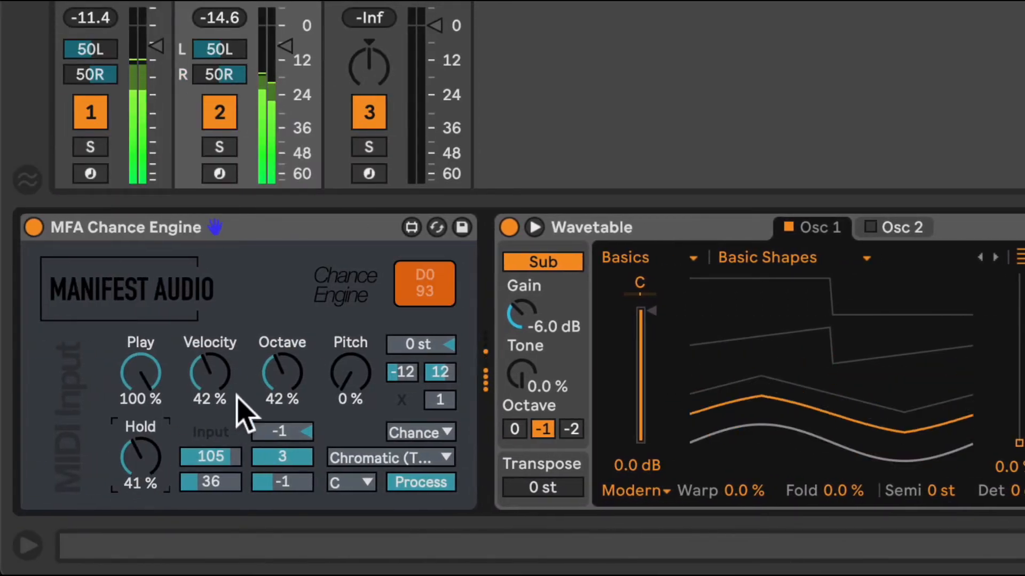
# Try Chance Engine's Play chance at 68 %, 0 % and 100 %, and settle on 70 %
pyautogui.click(140, 376)
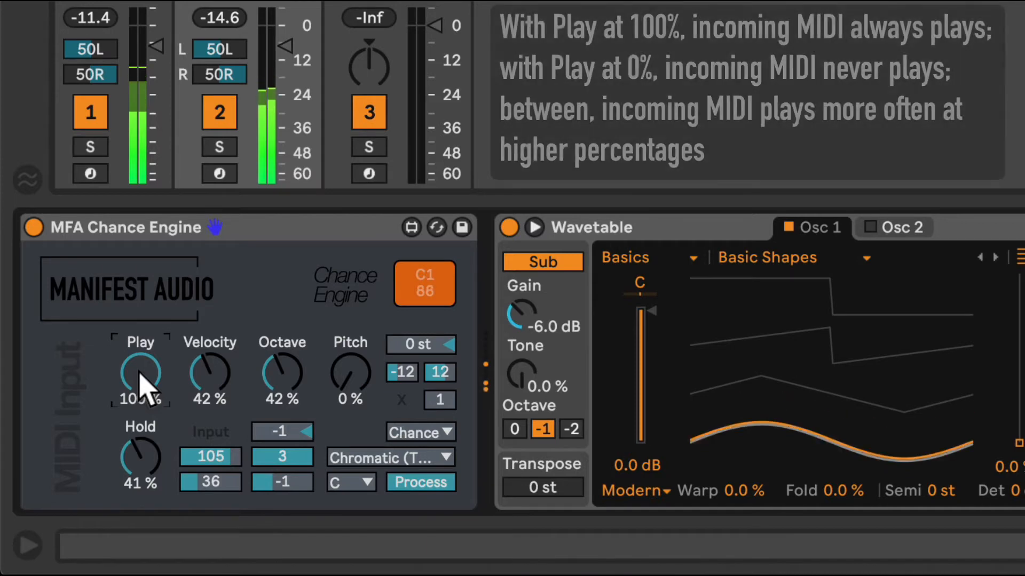
pyautogui.moveTo(141, 375); pyautogui.dragTo(141, 407)
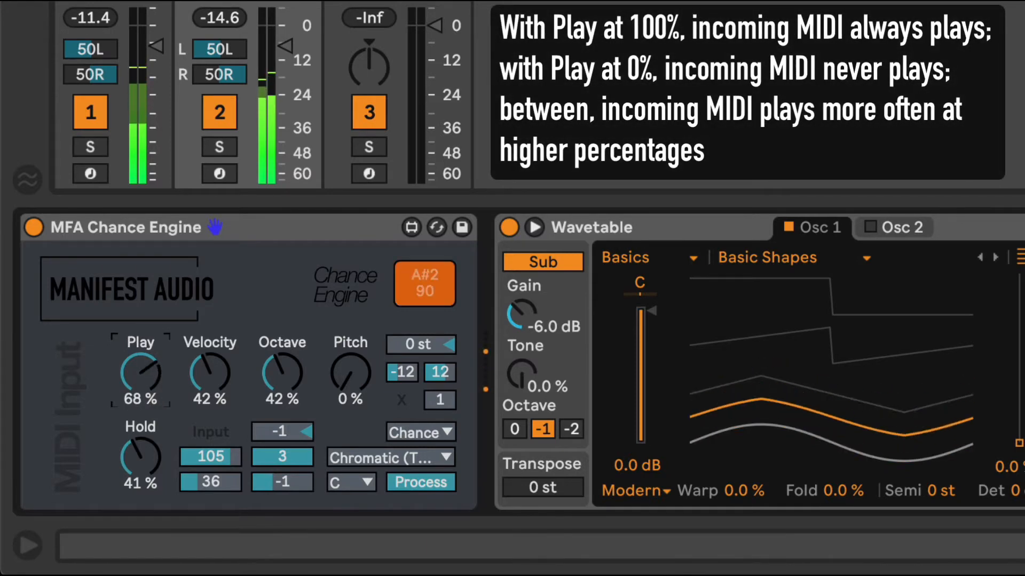
pyautogui.hscroll(-1, 140, 371)
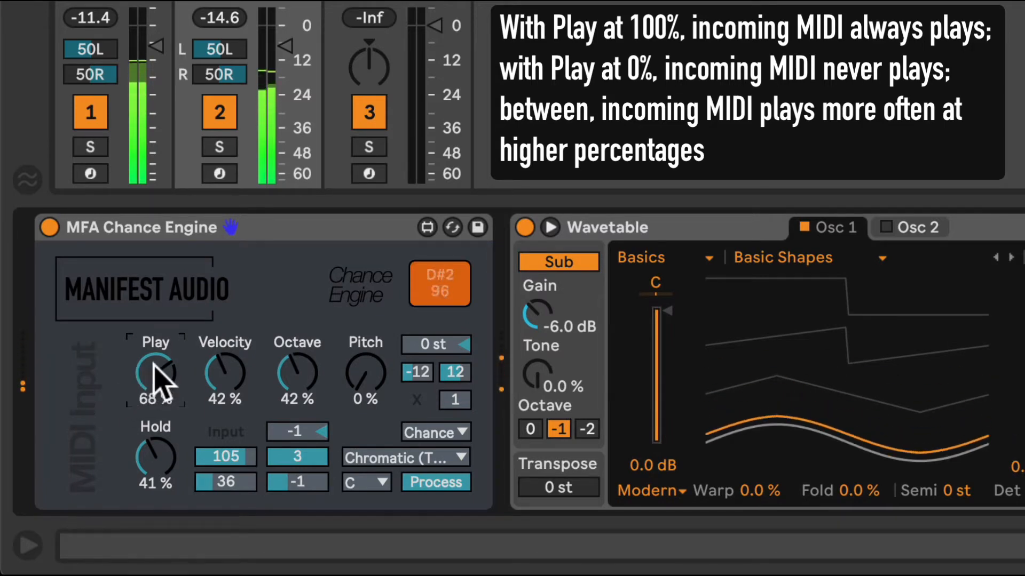
pyautogui.moveTo(160, 377); pyautogui.dragTo(160, 443)
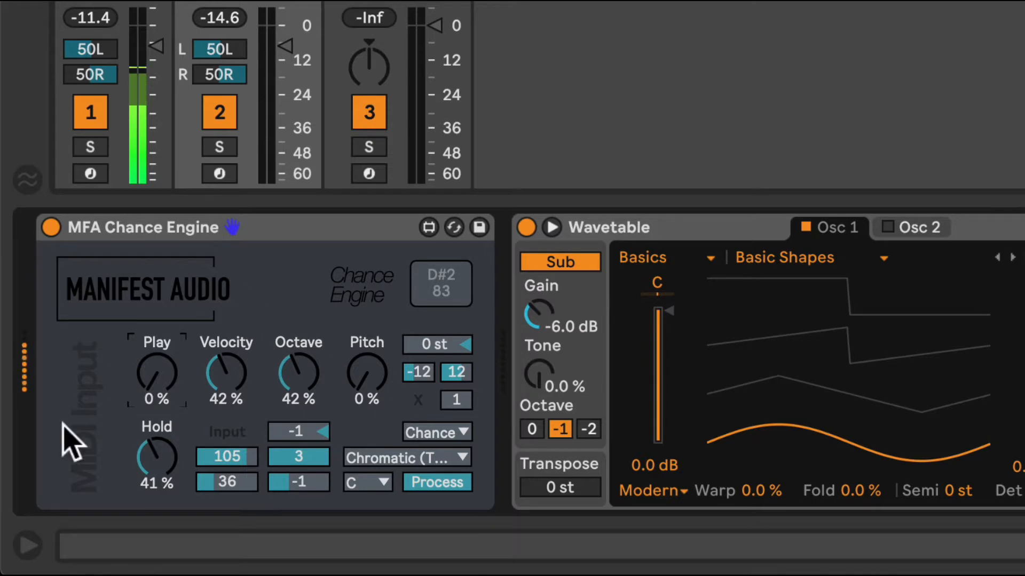
pyautogui.moveTo(160, 392); pyautogui.dragTo(160, 298)
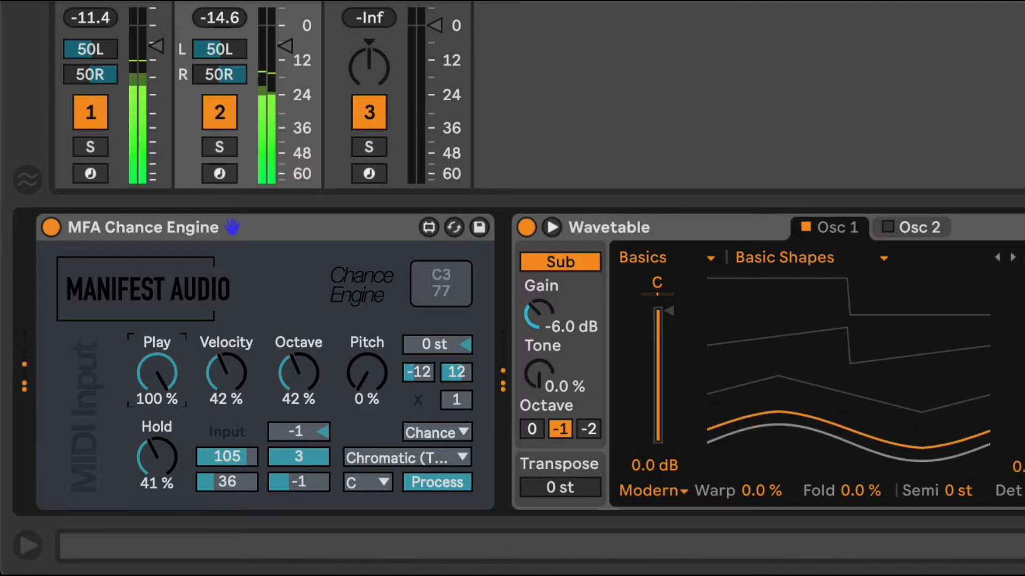
pyautogui.moveTo(160, 379); pyautogui.dragTo(157, 368)
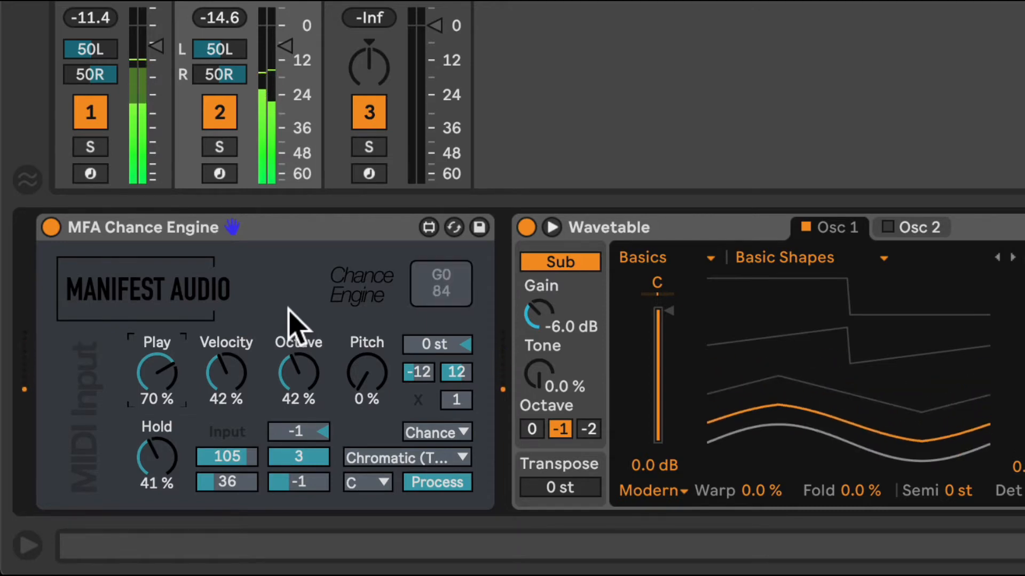
# Bypass Chance Engine to compare the unprocessed melody, re-enable it, and set its octave offset to 0
pyautogui.click(51, 227)
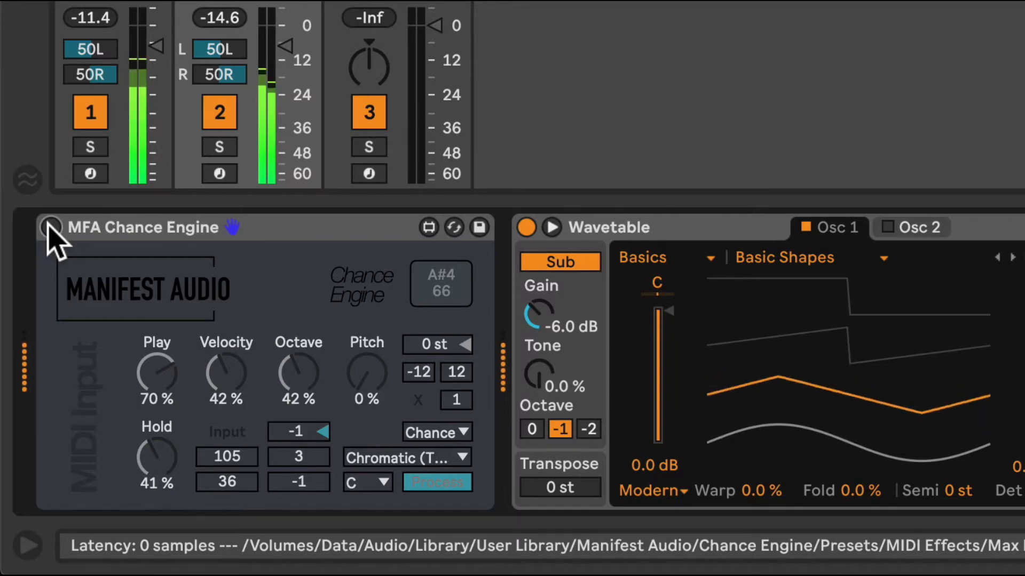
pyautogui.click(49, 227)
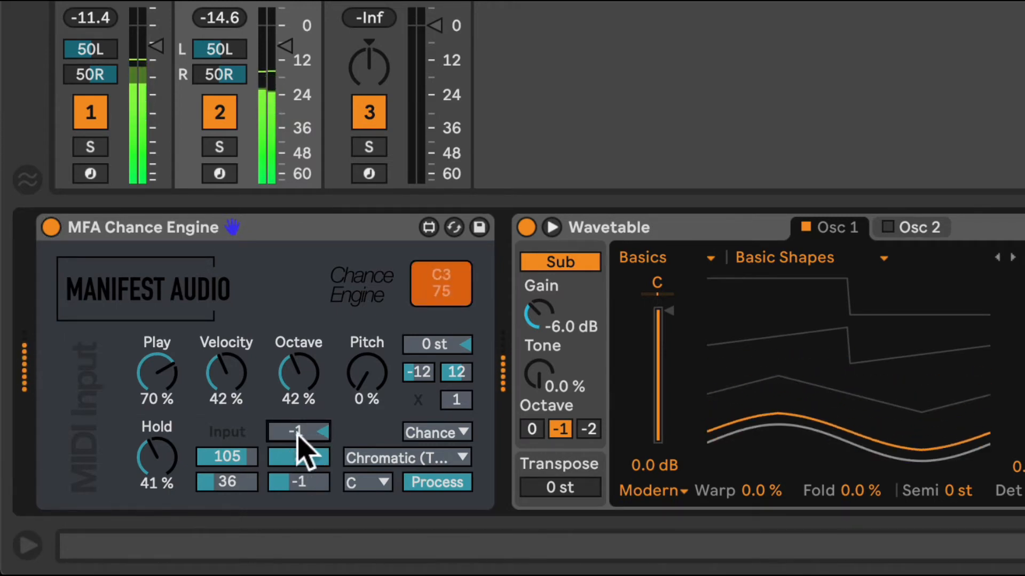
pyautogui.moveTo(310, 432); pyautogui.dragTo(310, 434)
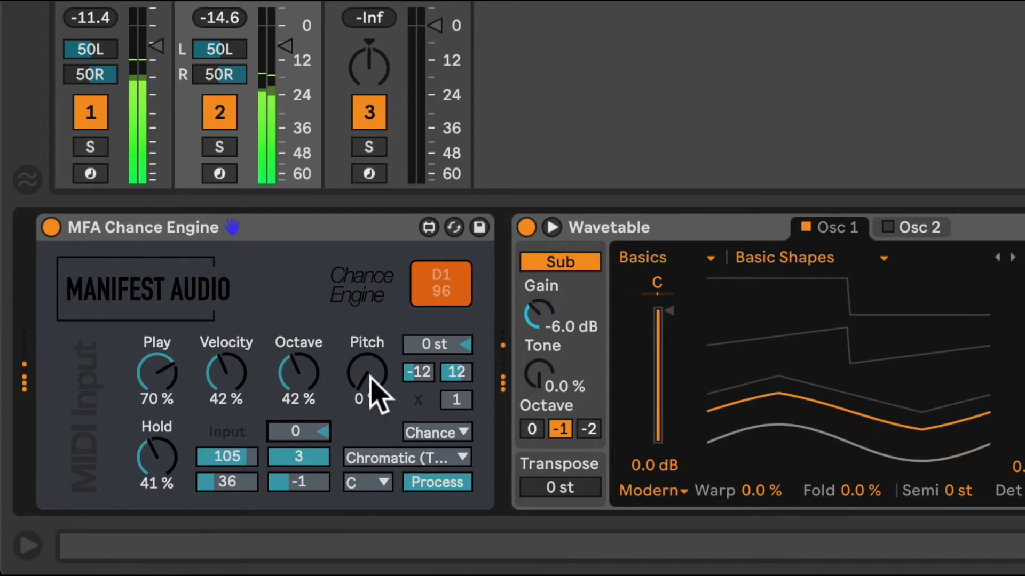
# Set the Pitch chance to 34 % and constrain the notes to the Aeolian (Minor) scale in the key of C
pyautogui.moveTo(359, 389); pyautogui.dragTo(359, 360)
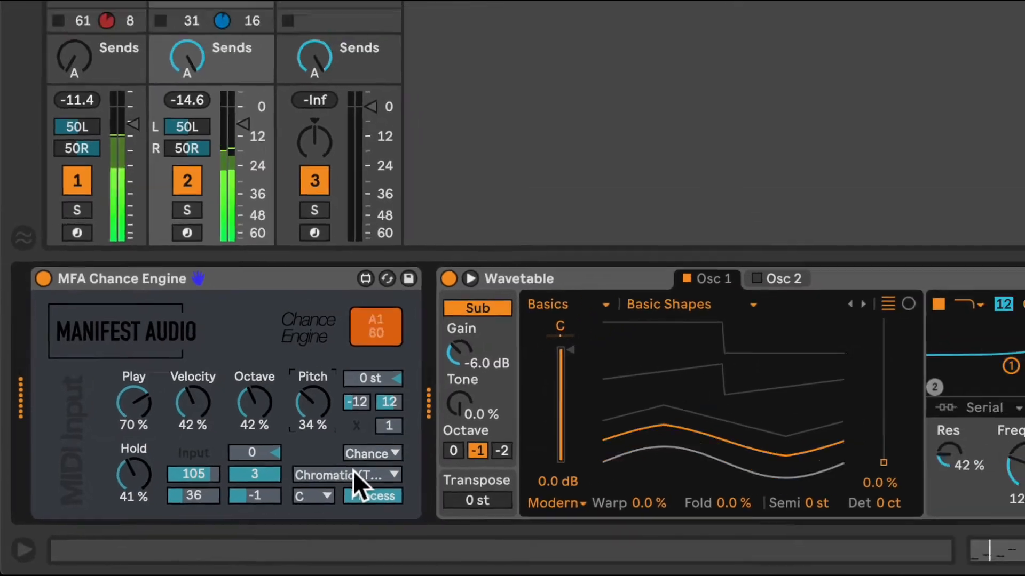
pyautogui.click(412, 454)
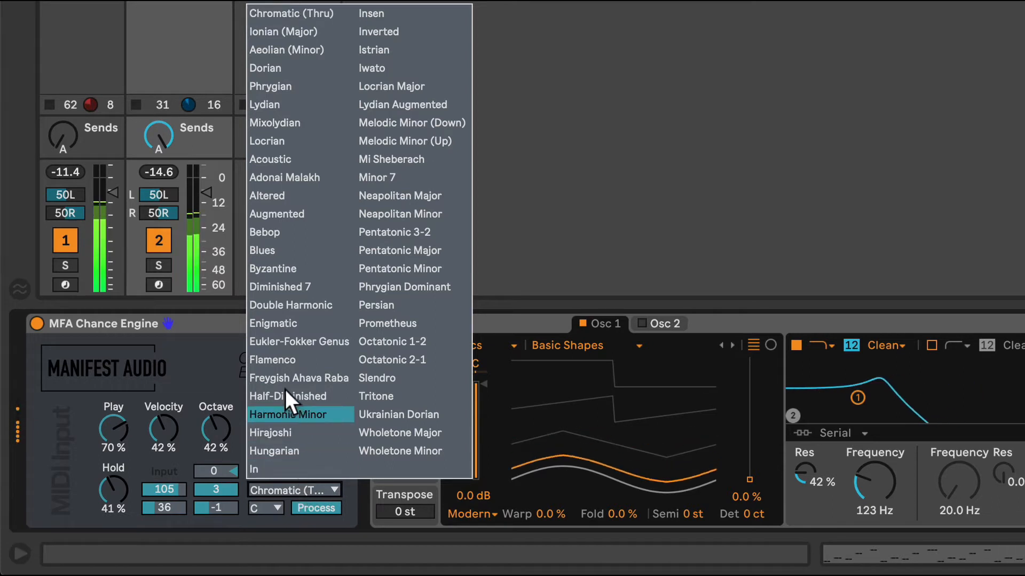
pyautogui.click(293, 49)
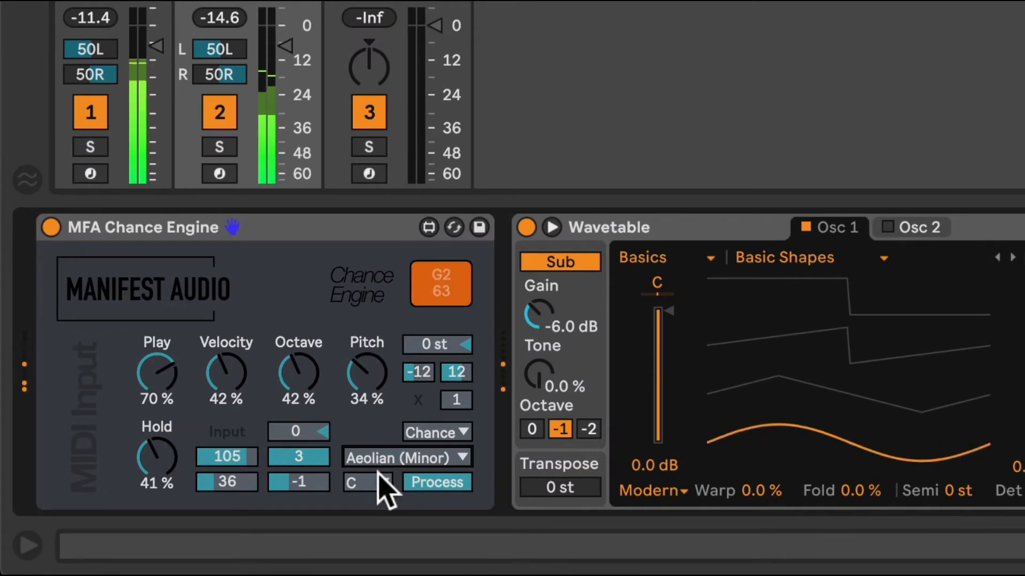
pyautogui.click(377, 480)
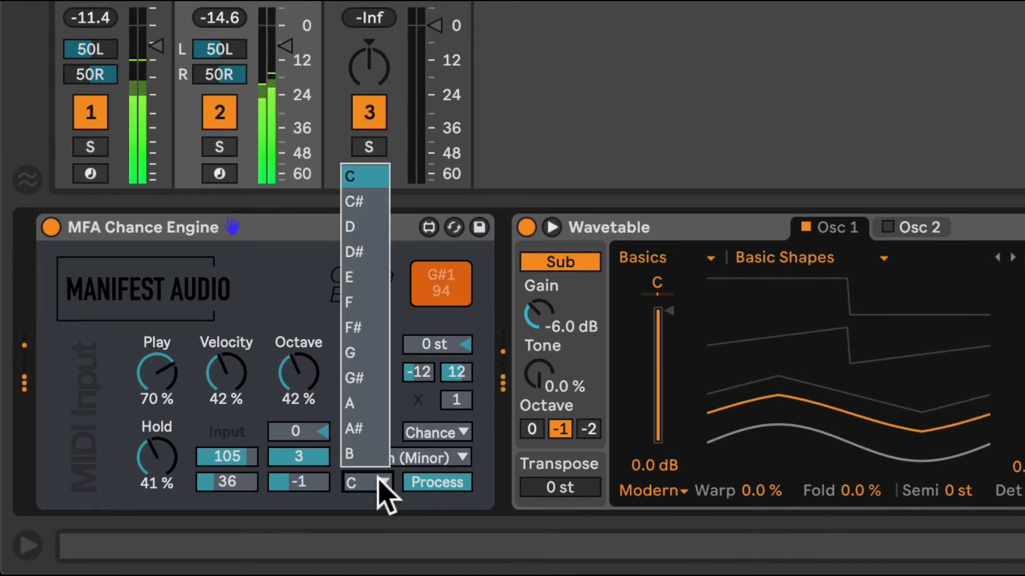
pyautogui.click(379, 481)
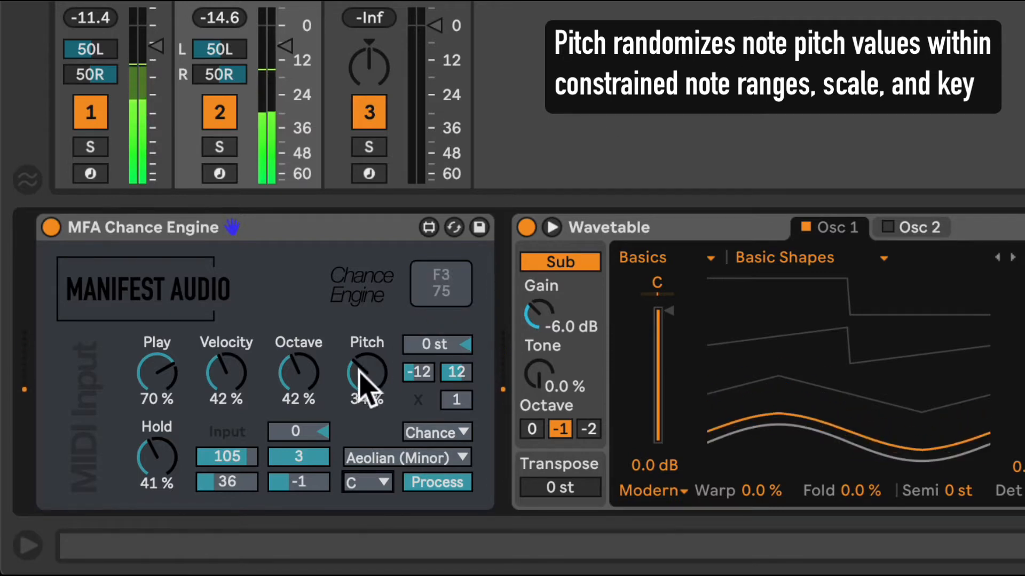
# Set the Pitch chance to 100 % and try the Drunk pitch mode before switching it to Fluid
pyautogui.moveTo(361, 366); pyautogui.dragTo(361, 326)
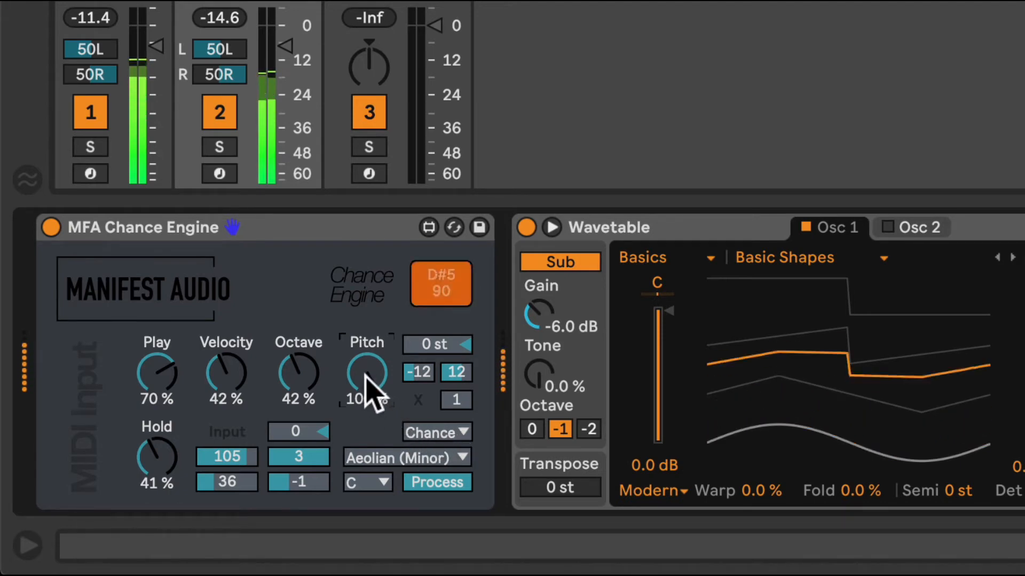
pyautogui.click(458, 432)
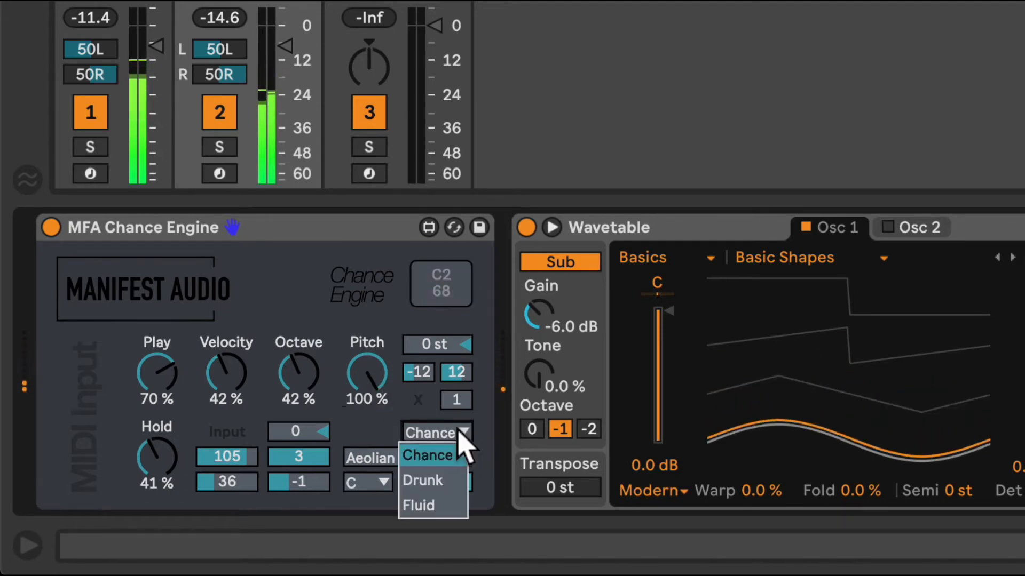
pyautogui.click(458, 480)
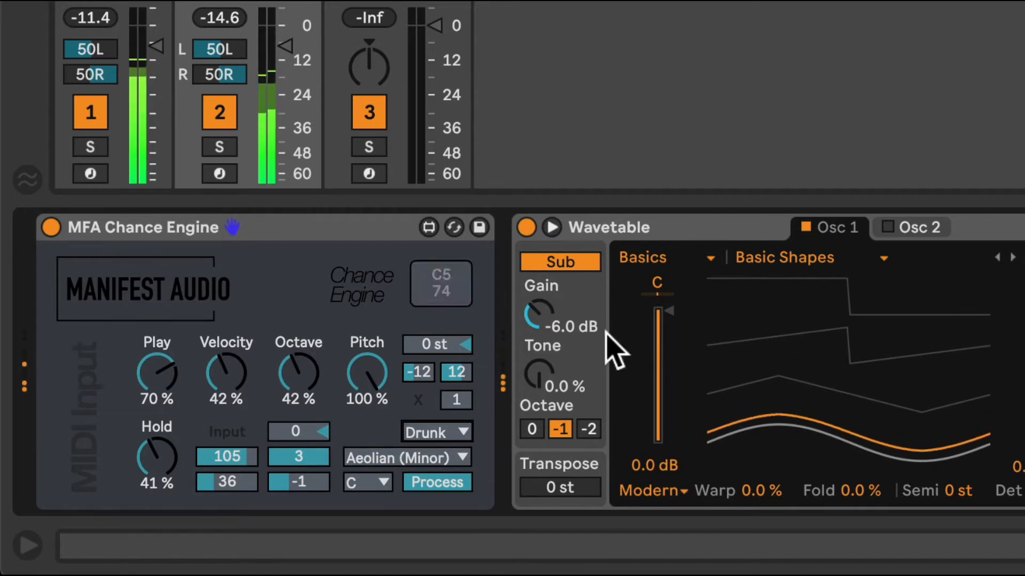
pyautogui.click(461, 431)
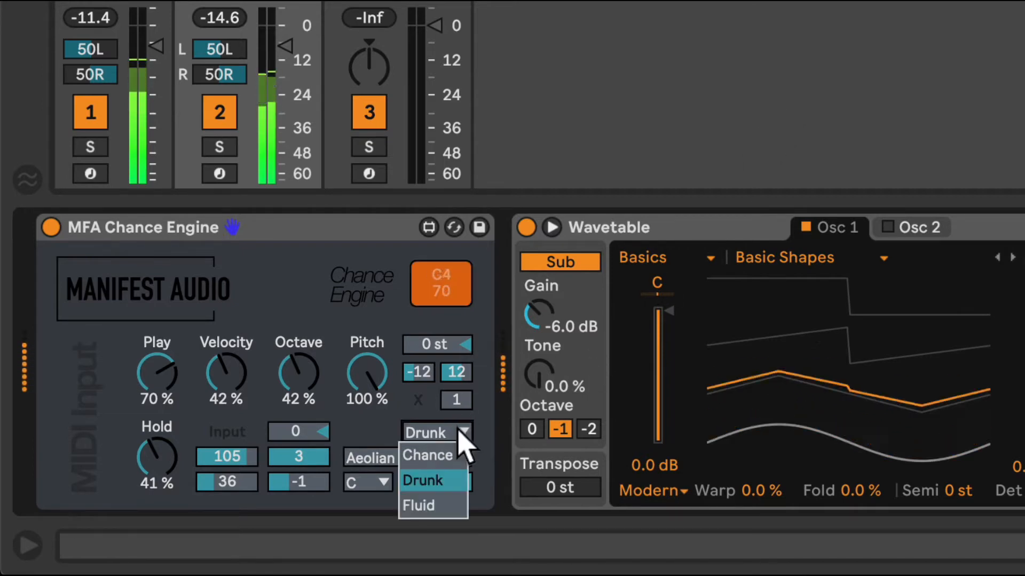
pyautogui.click(440, 504)
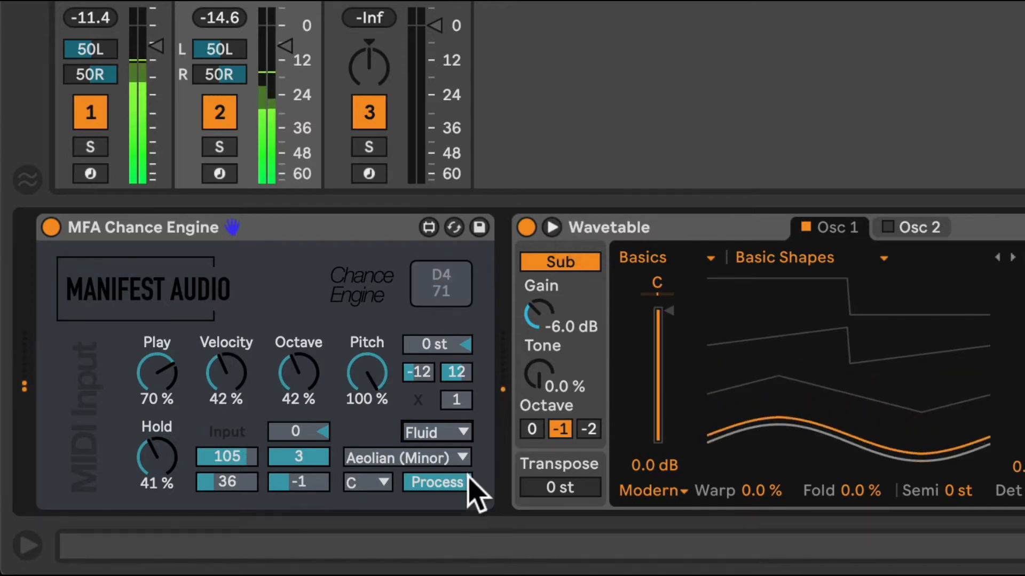
# Try pitch ranges of -5 to 5 and -36 to 36 semitones, and reset the range to -12 to 12
pyautogui.click(461, 369)
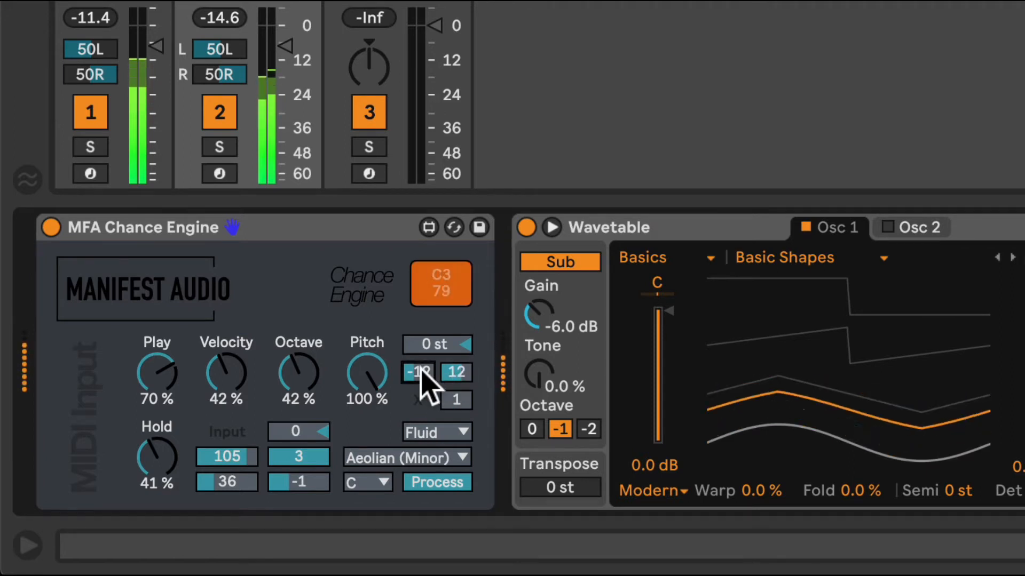
pyautogui.moveTo(425, 373); pyautogui.dragTo(425, 352)
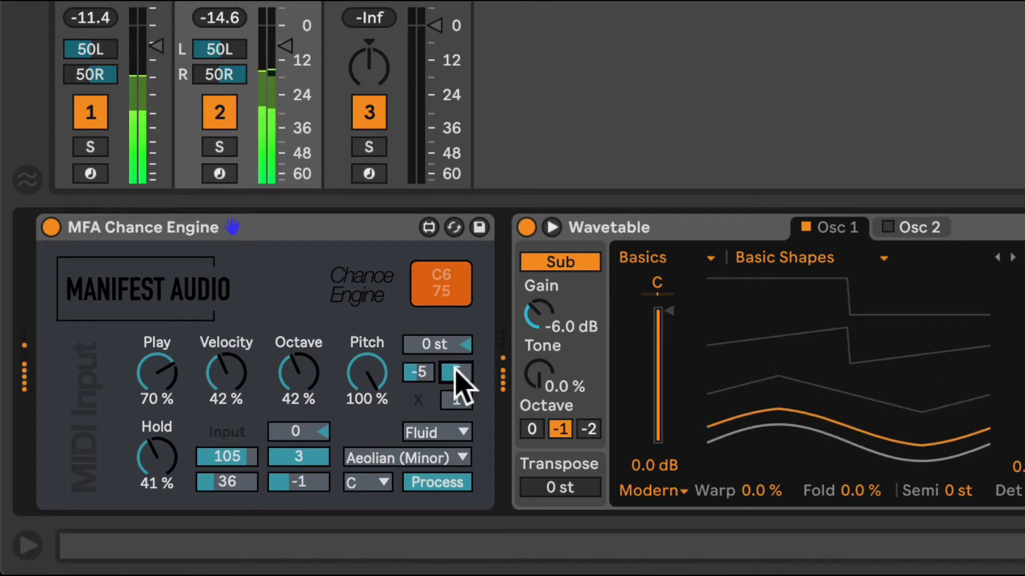
pyautogui.hscroll(1, 450, 371)
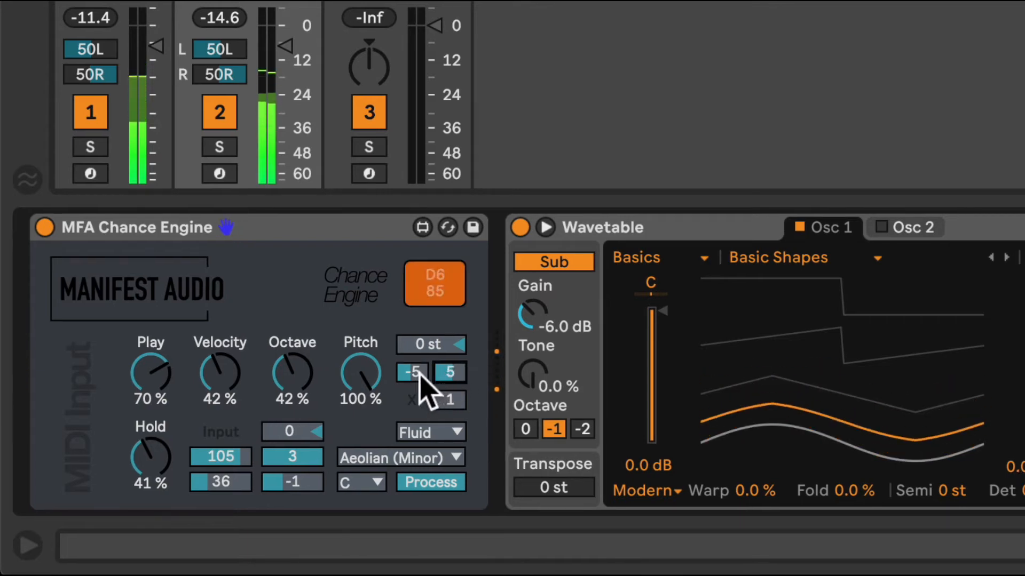
pyautogui.moveTo(412, 374); pyautogui.dragTo(458, 345)
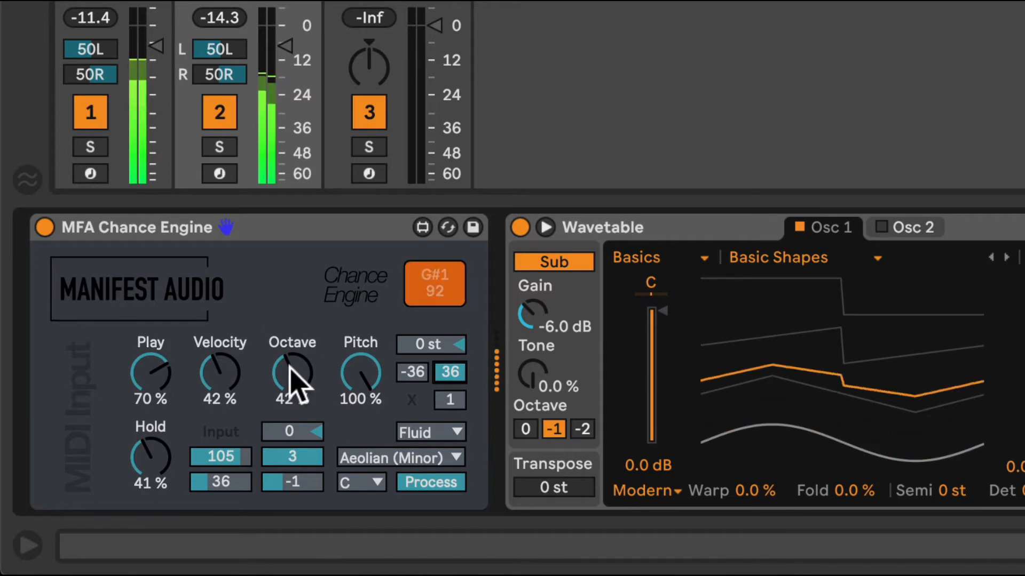
pyautogui.doubleClick(410, 369)
pyautogui.doubleClick(453, 371)
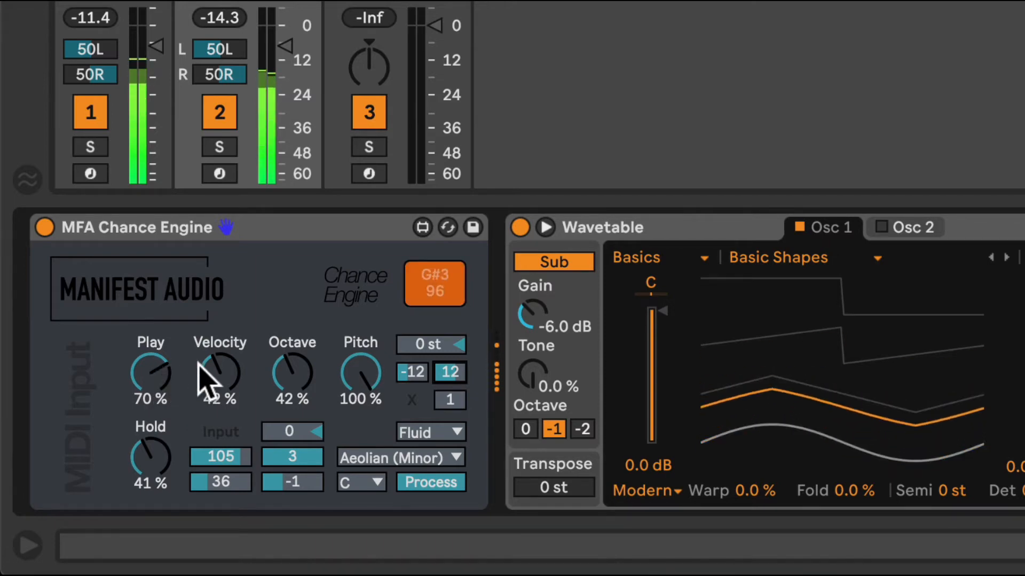
# With the Octave chance at 0 %, try pitch offsets of +30 st and +14 st, and reset the offset to 0 st
pyautogui.moveTo(295, 366); pyautogui.dragTo(295, 411)
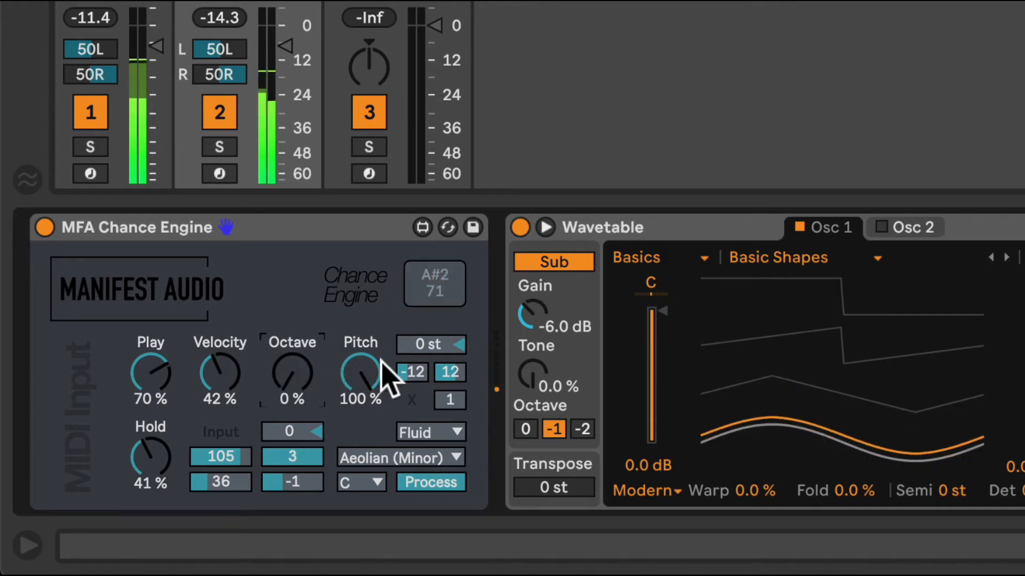
pyautogui.click(441, 352)
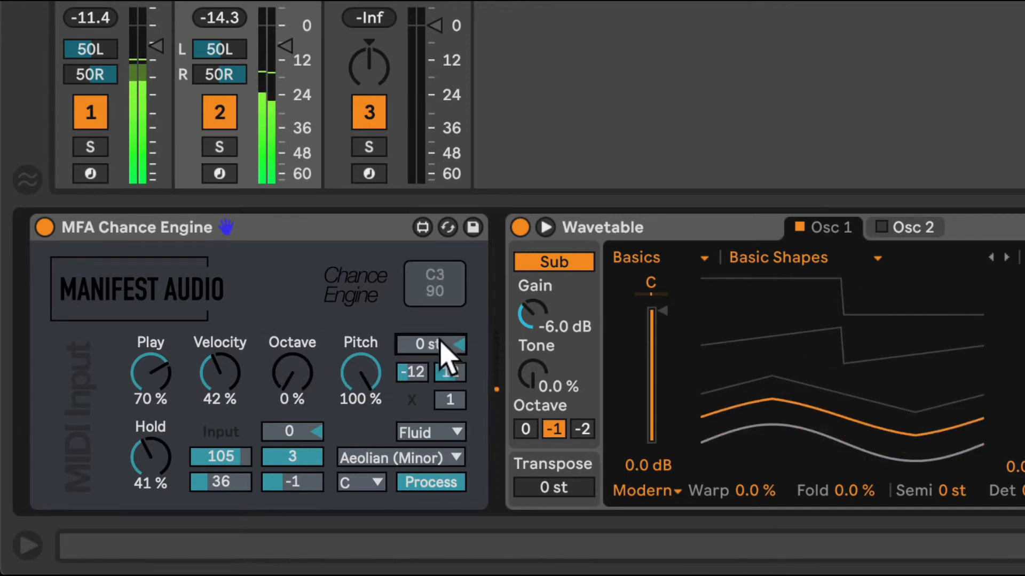
pyautogui.moveTo(440, 344); pyautogui.dragTo(440, 336)
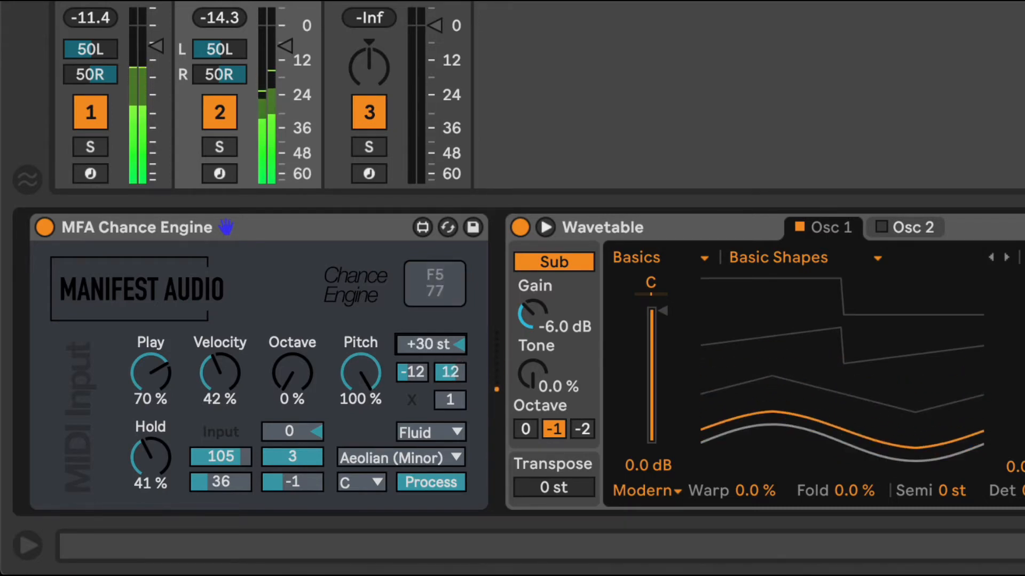
pyautogui.moveTo(440, 344); pyautogui.dragTo(441, 348)
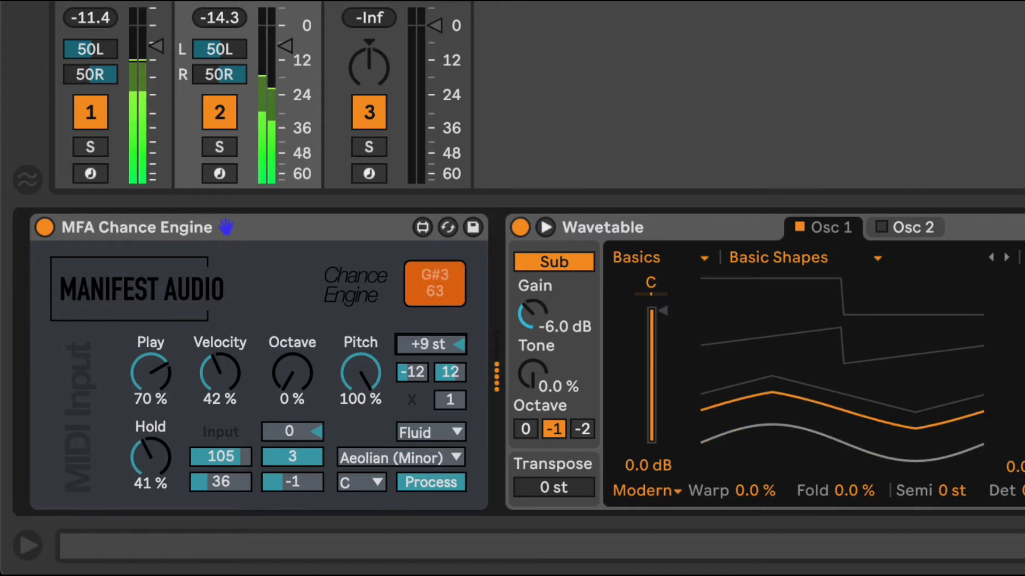
pyautogui.doubleClick(439, 341)
# Set Chance Engine's Octave chance to 31 % and its Pitch chance to 67 %
pyautogui.moveTo(282, 376); pyautogui.dragTo(282, 367)
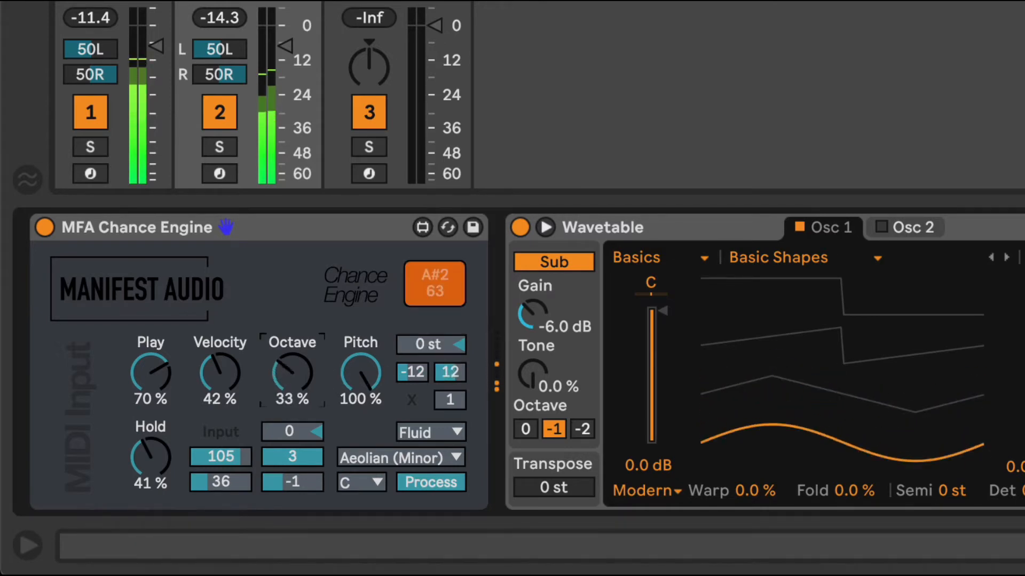
pyautogui.moveTo(354, 389); pyautogui.dragTo(354, 408)
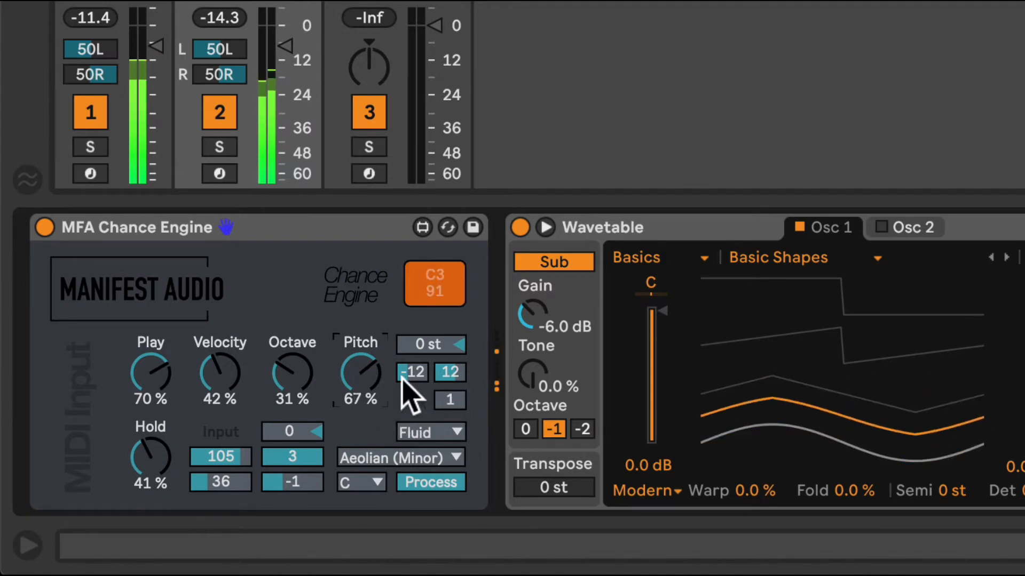
# Try a step count of 4 (16n) below Chance Engine's pitch range and reset it to 1
pyautogui.click(410, 398)
pyautogui.click(451, 401)
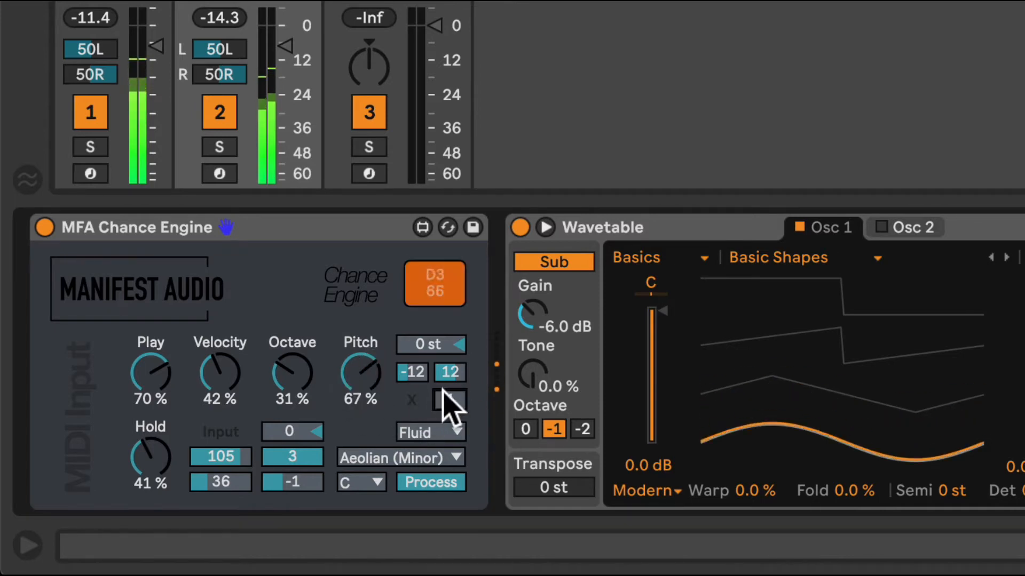
pyautogui.click(451, 397)
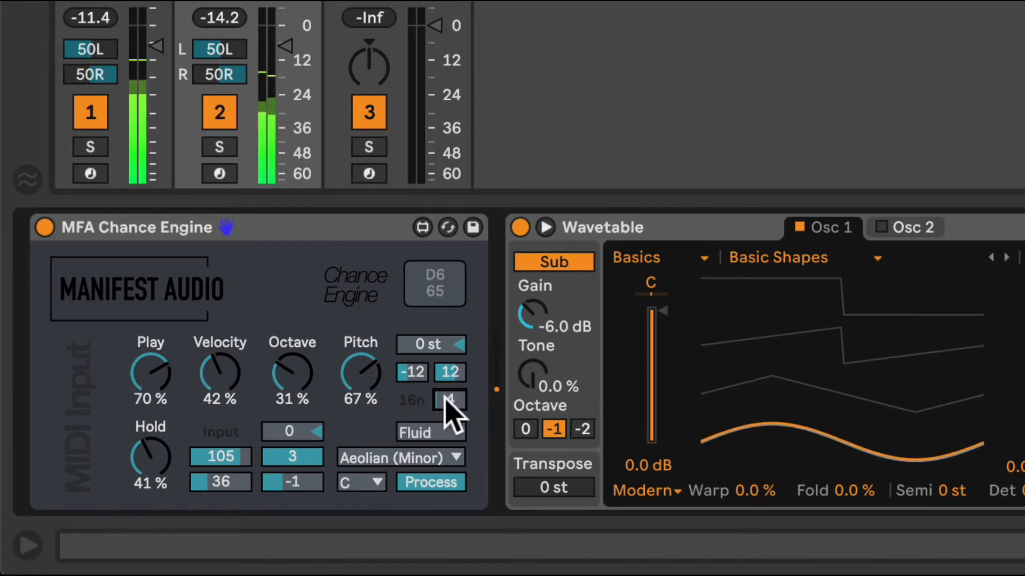
pyautogui.moveTo(447, 401); pyautogui.dragTo(447, 414)
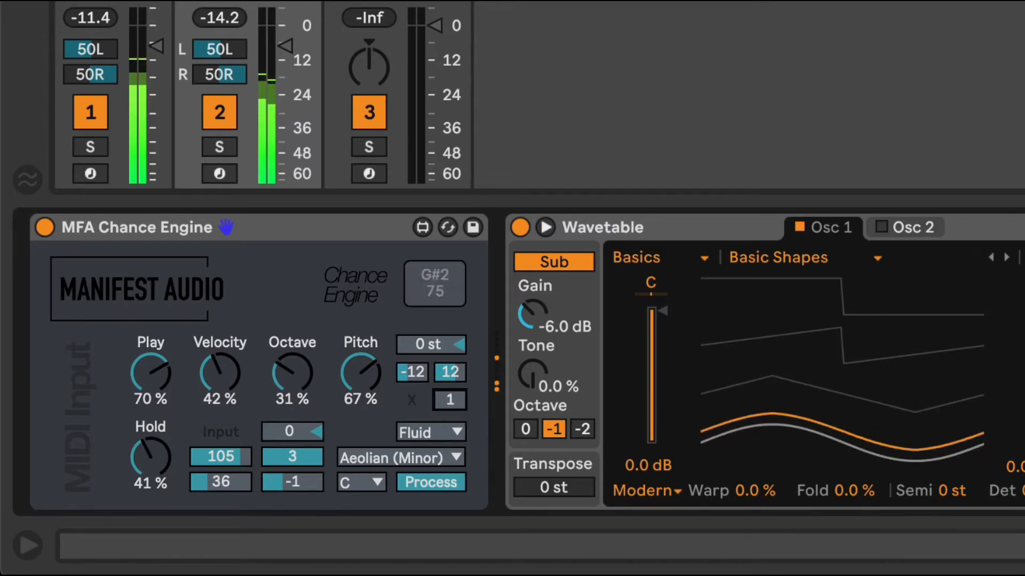
# Set Chance Engine's Octave chance to 42 %, and bypass and re-enable the device to compare the melody
pyautogui.moveTo(296, 370); pyautogui.dragTo(296, 368)
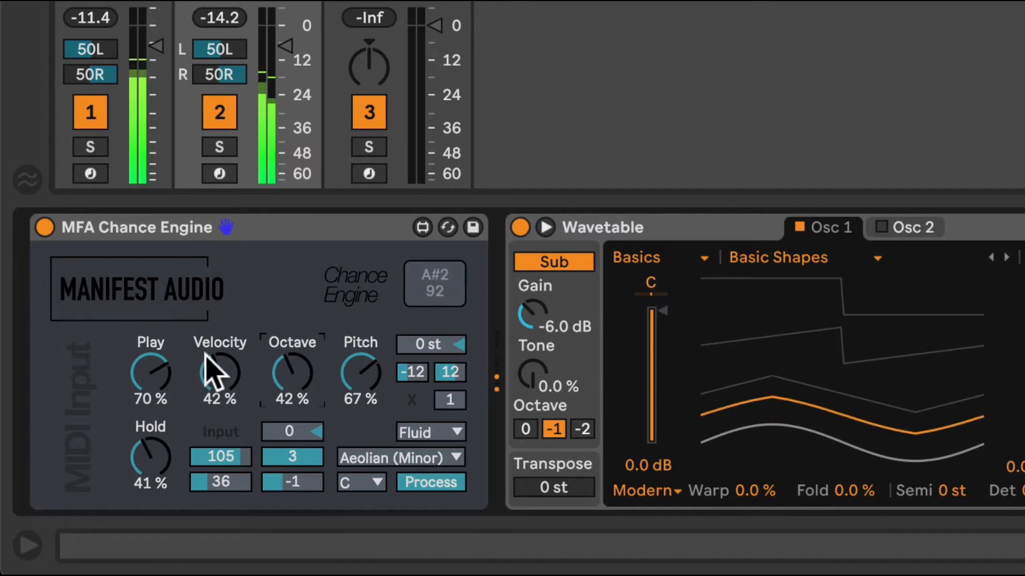
pyautogui.click(45, 227)
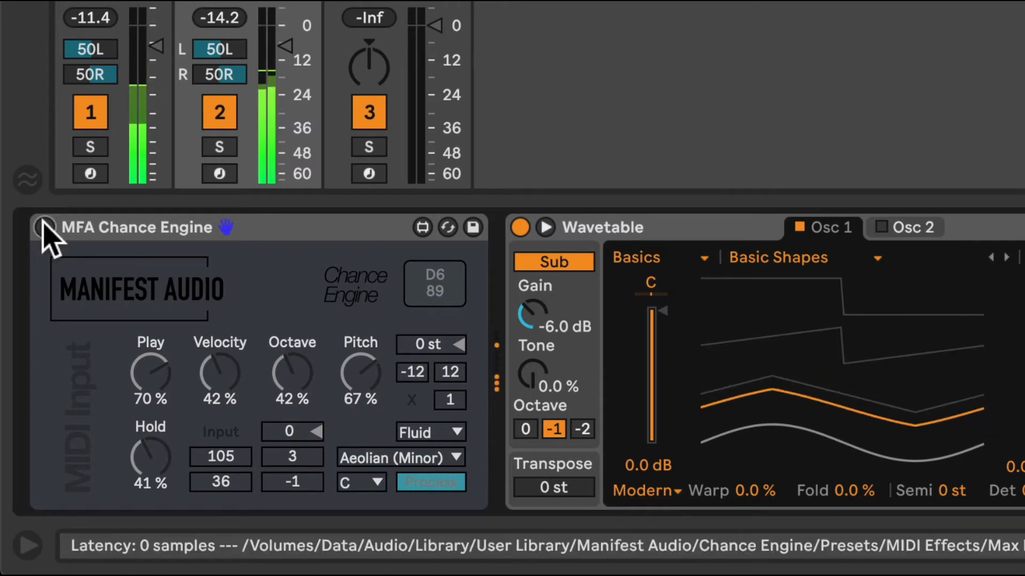
pyautogui.click(45, 227)
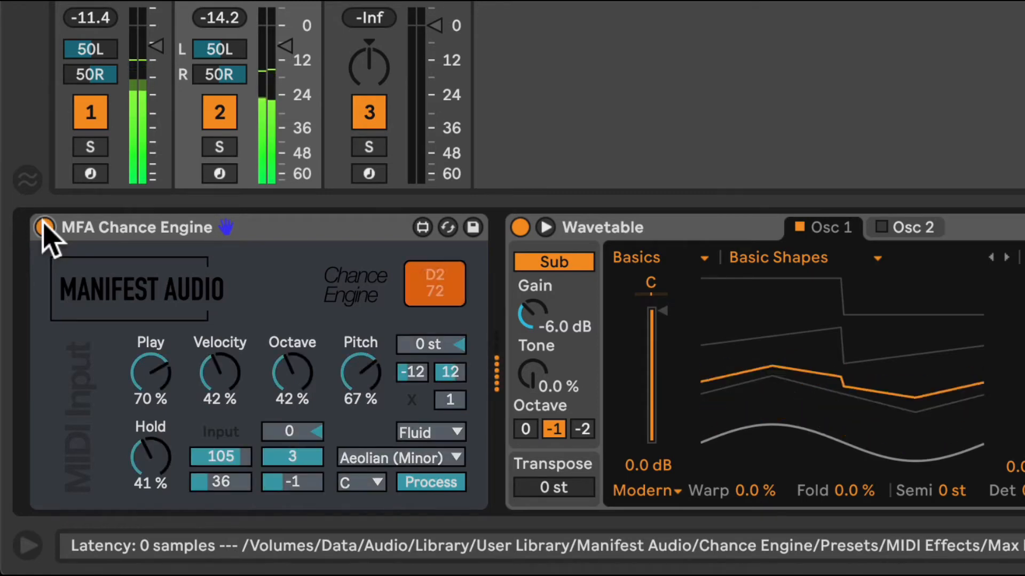
# Set the Pitch chance to 0 %, try it at 22 %, and return it to 0 %
pyautogui.moveTo(365, 359); pyautogui.dragTo(365, 427)
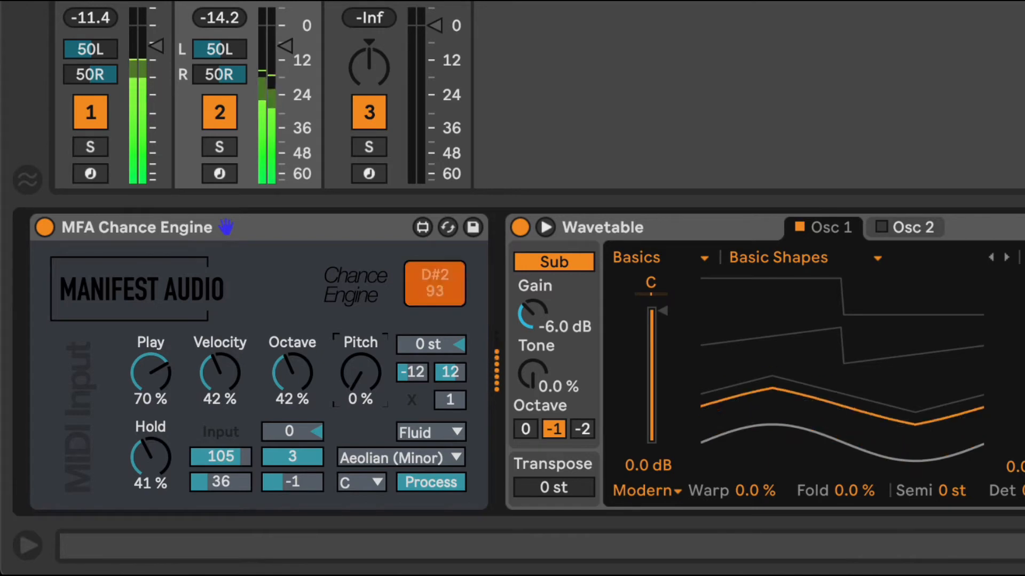
pyautogui.hscroll(-1, 360, 351)
pyautogui.hscroll(2, 360, 354)
pyautogui.hscroll(-2, 361, 353)
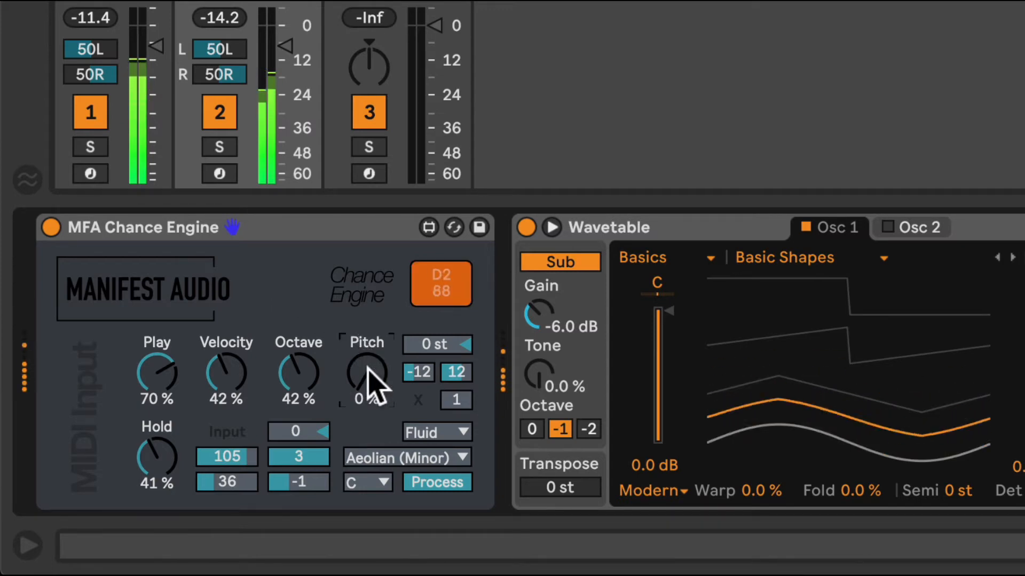
pyautogui.moveTo(369, 372); pyautogui.dragTo(369, 351)
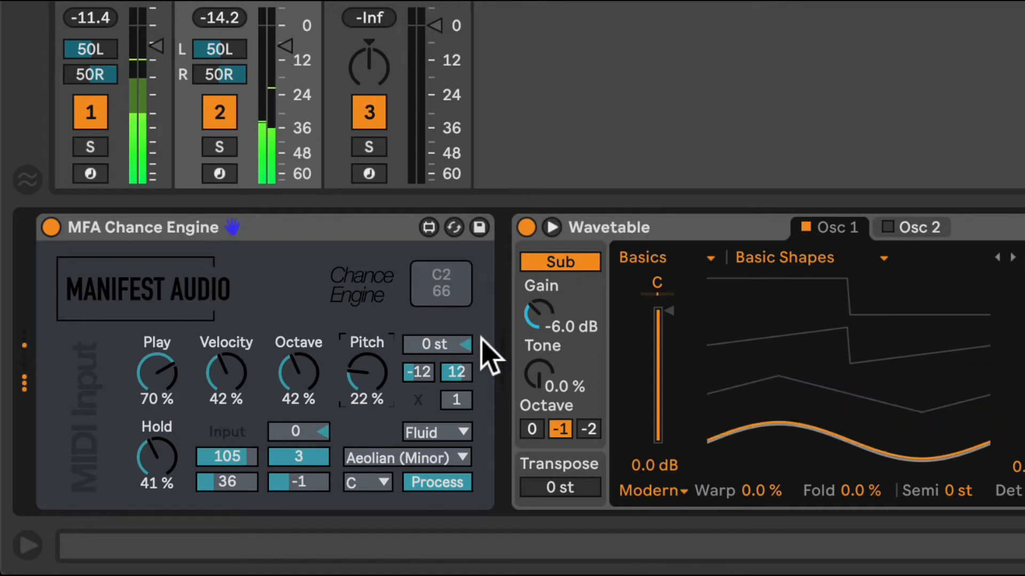
pyautogui.moveTo(370, 381); pyautogui.dragTo(371, 405)
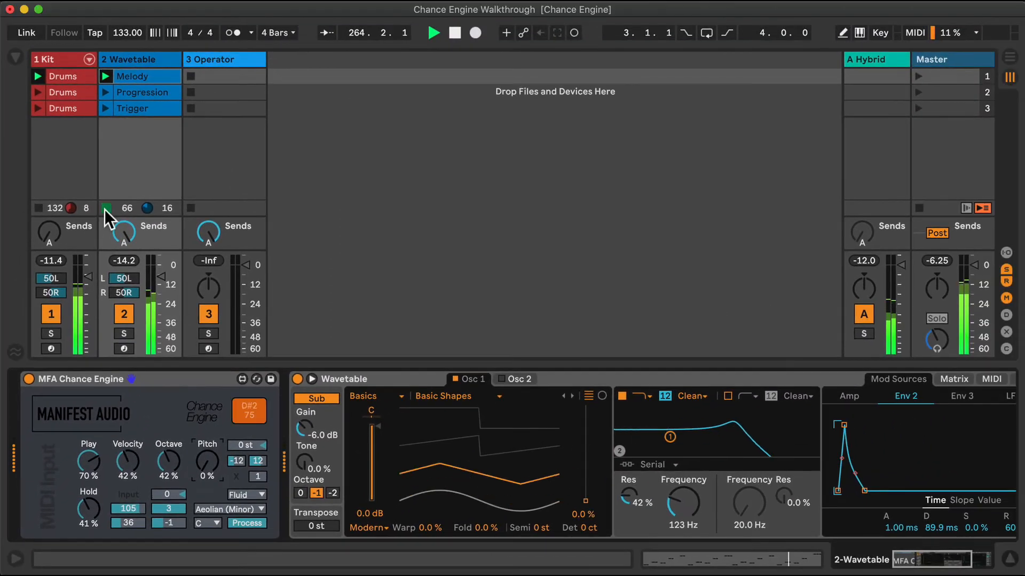
# Stop the Melody clip on the Wavetable track and switch Chance Engine from Process to Generate mode
pyautogui.click(141, 84)
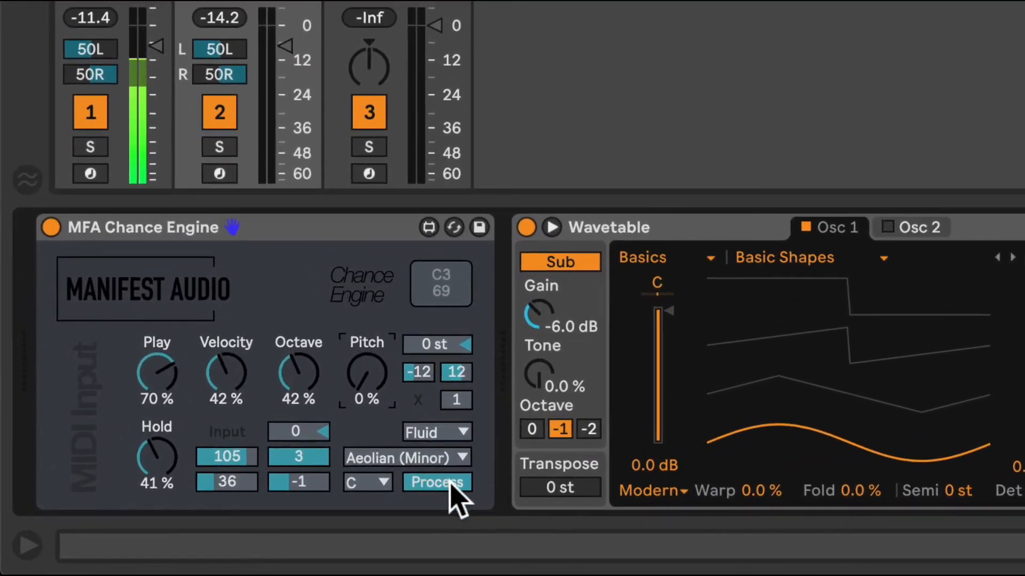
pyautogui.hscroll(-1, 426, 487)
pyautogui.hscroll(1, 453, 487)
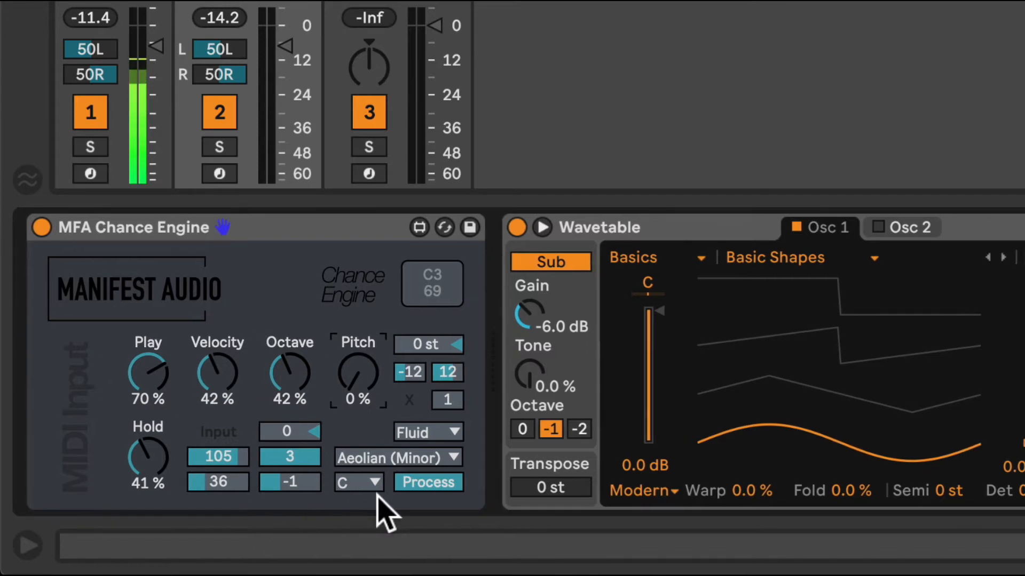
pyautogui.hscroll(1, 436, 479)
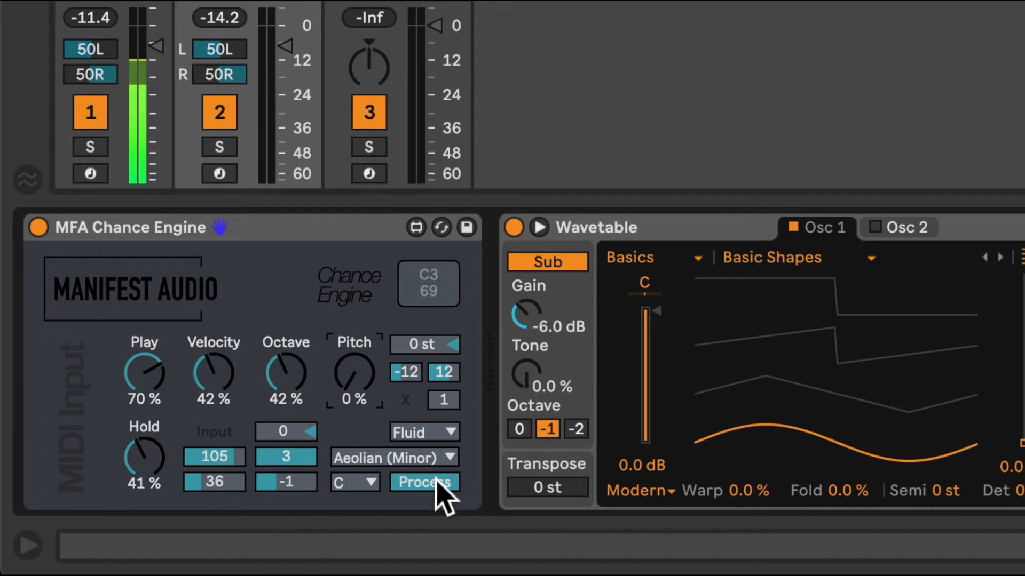
pyautogui.click(436, 480)
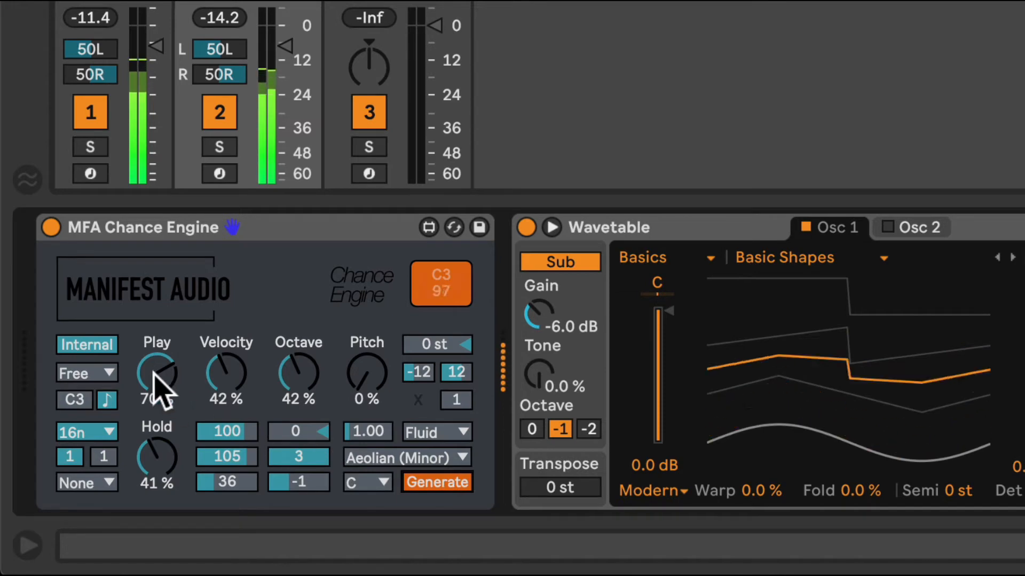
# Set the Play chance to 100 % and reset the Velocity, Octave and Hold chances to 0 %
pyautogui.moveTo(160, 385); pyautogui.dragTo(160, 355)
pyautogui.doubleClick(234, 365)
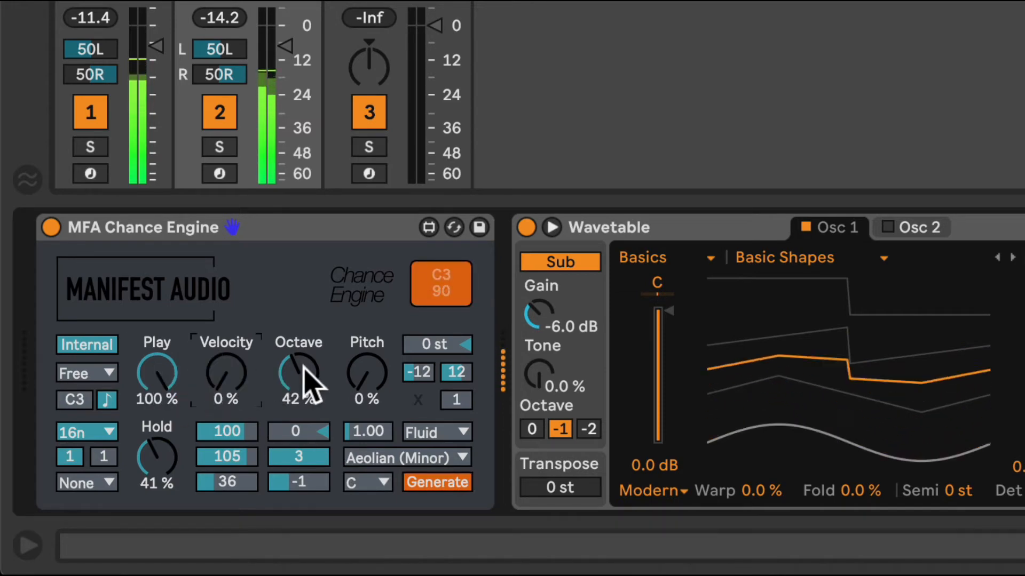
pyautogui.doubleClick(303, 367)
pyautogui.doubleClick(156, 455)
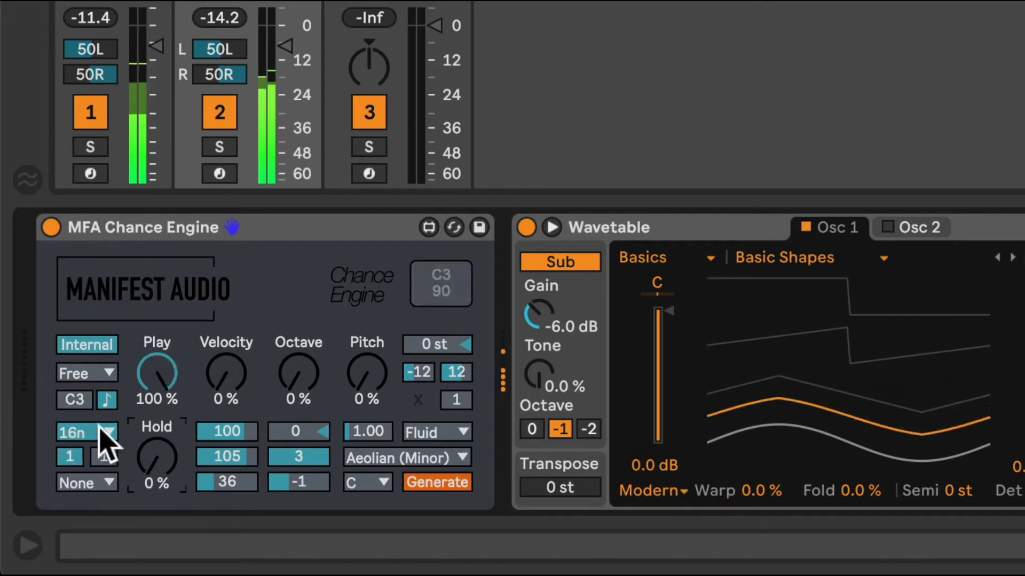
# Try generating with base notes D3 and G#1, and reset the base note to C3
pyautogui.click(74, 400)
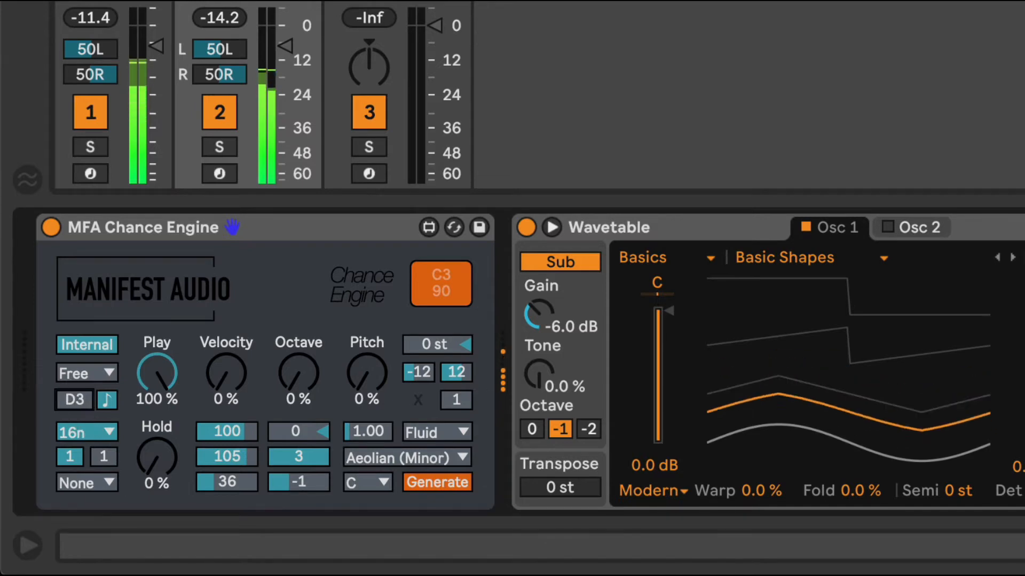
pyautogui.moveTo(74, 400); pyautogui.dragTo(74, 421)
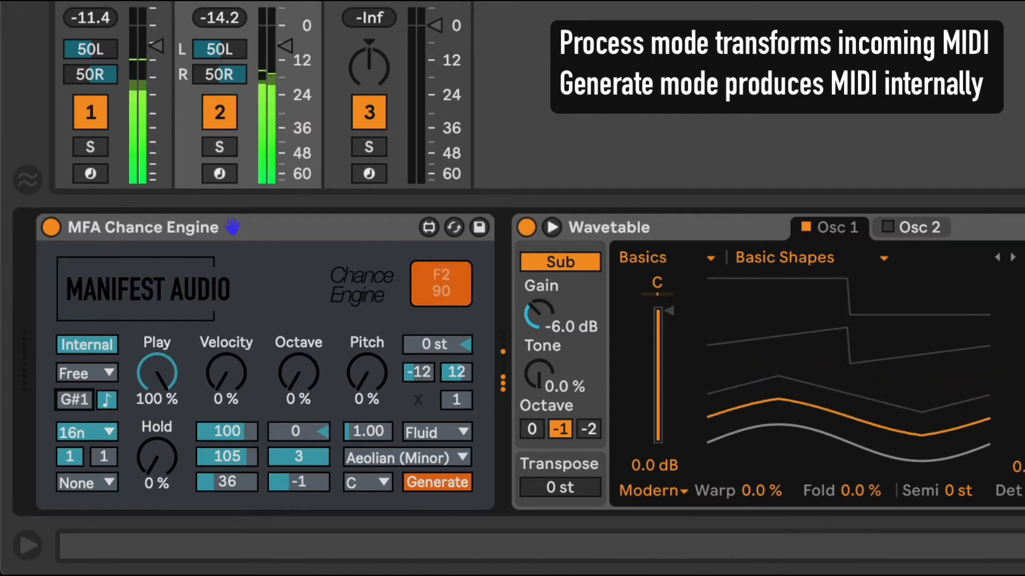
pyautogui.moveTo(74, 400); pyautogui.dragTo(74, 405)
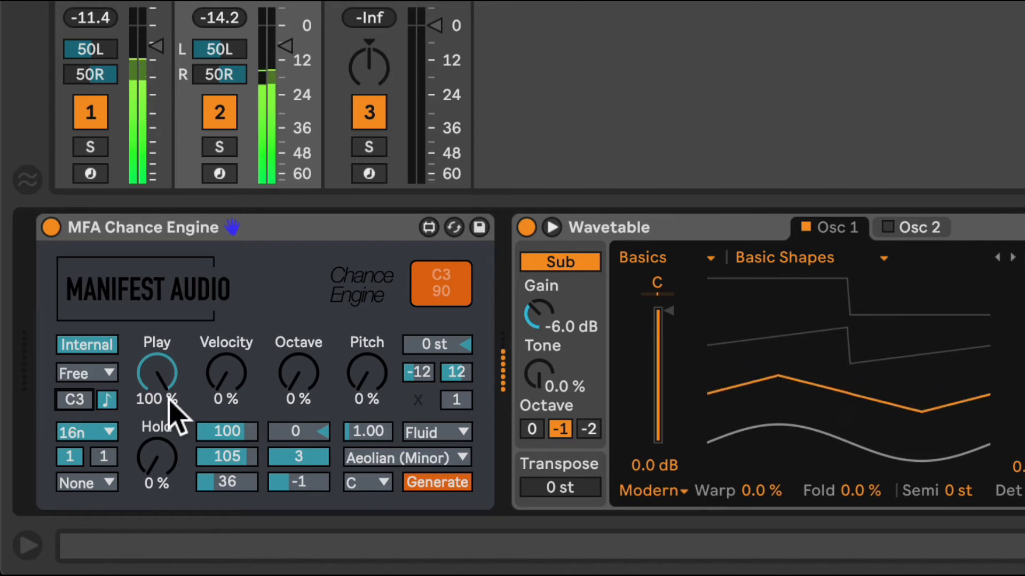
# Review the base rate options, keep 16n, and set the rate multiplier to 3
pyautogui.click(108, 432)
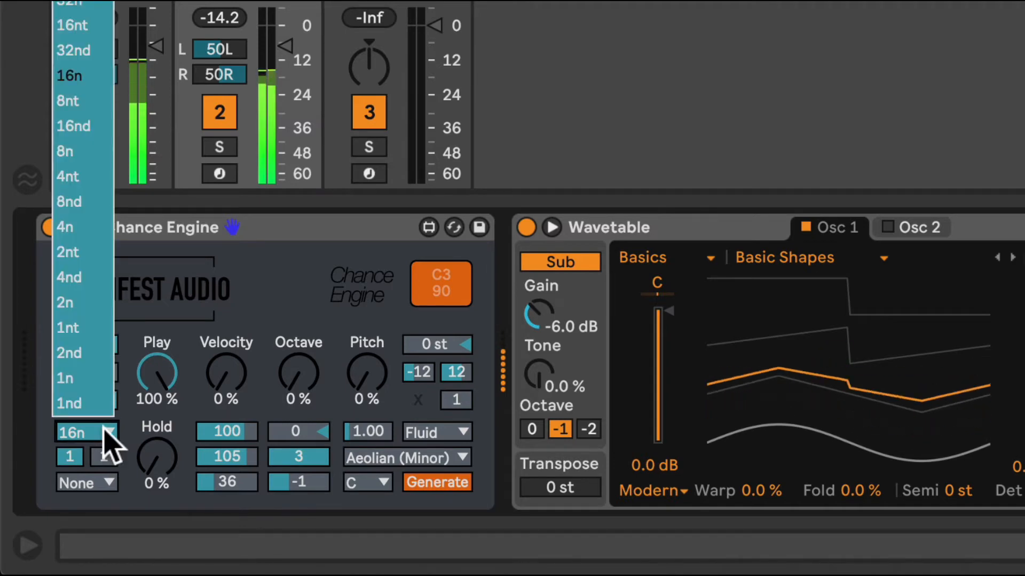
pyautogui.click(278, 308)
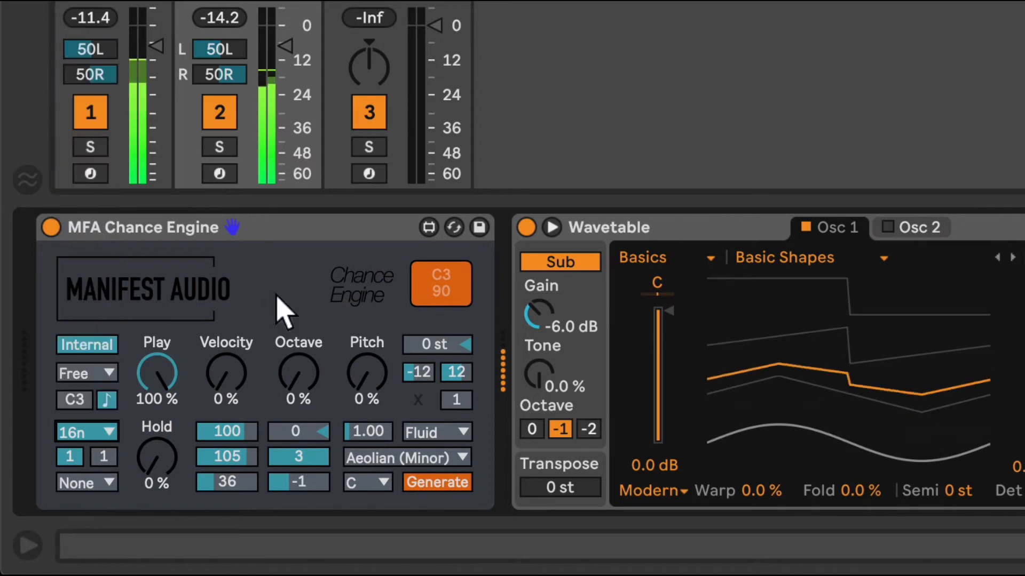
pyautogui.click(73, 455)
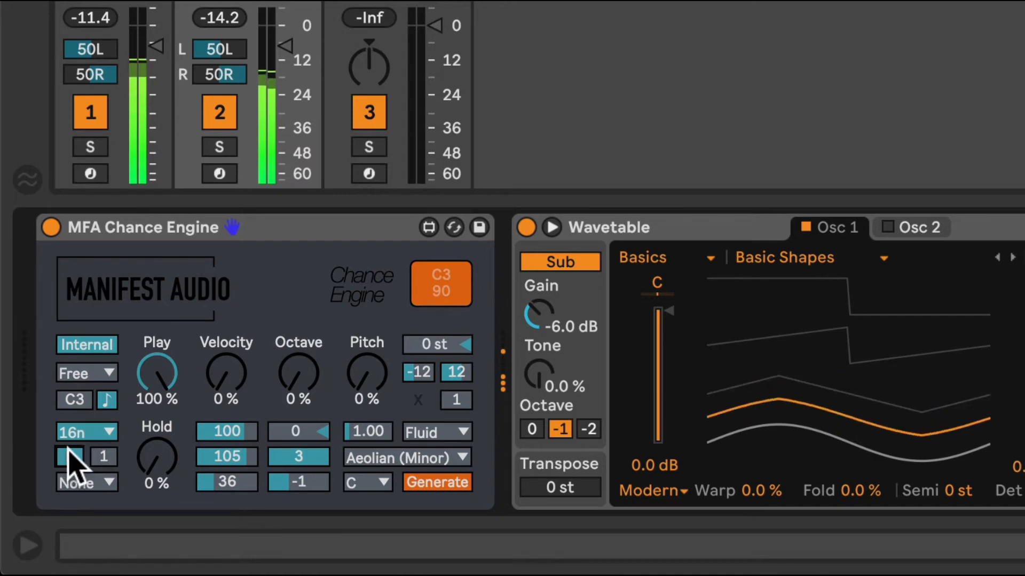
pyautogui.moveTo(68, 451); pyautogui.dragTo(67, 443)
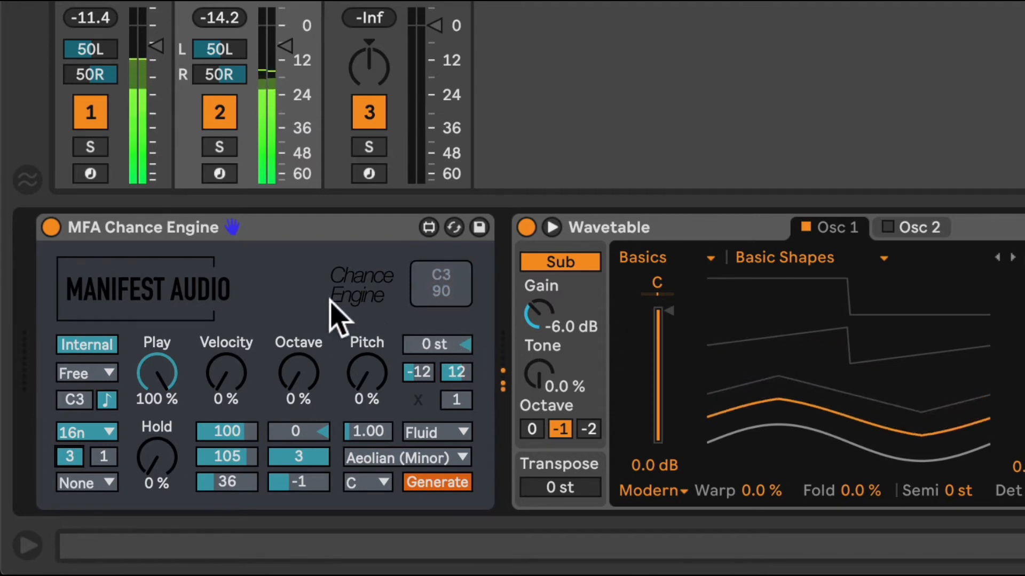
# Set the Octave chance to 48 %, Velocity to 26 %, Hold to 29 % and Pitch to 44 %
pyautogui.moveTo(284, 348); pyautogui.dragTo(284, 337)
pyautogui.moveTo(238, 368); pyautogui.dragTo(238, 353)
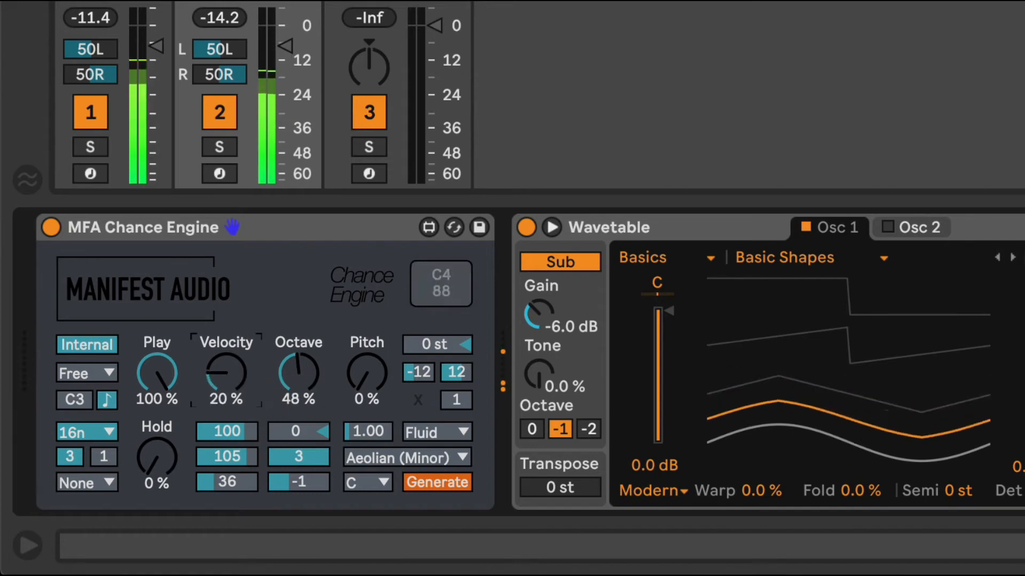
pyautogui.click(159, 464)
pyautogui.moveTo(159, 463); pyautogui.dragTo(159, 448)
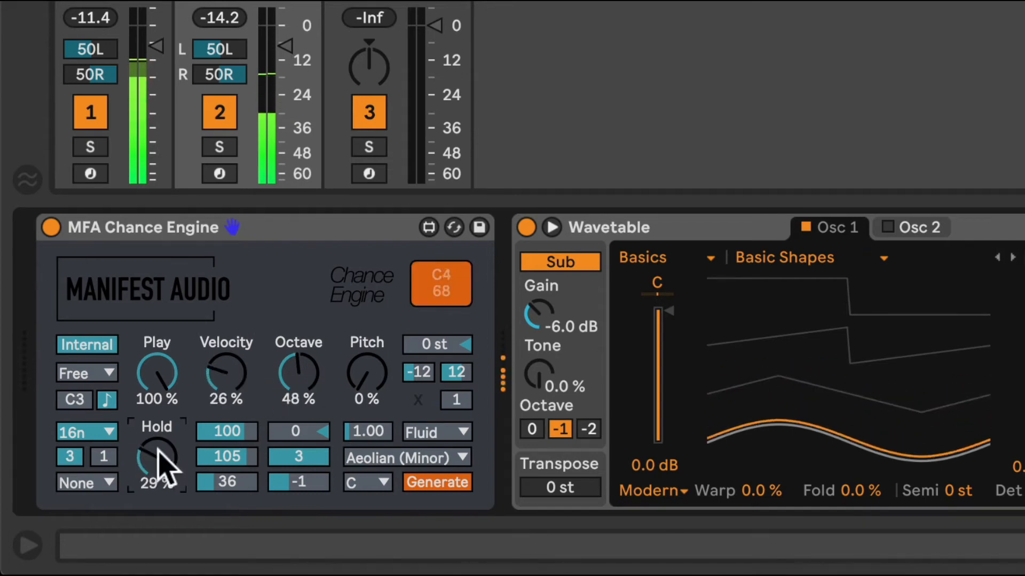
pyautogui.moveTo(369, 385); pyautogui.dragTo(368, 362)
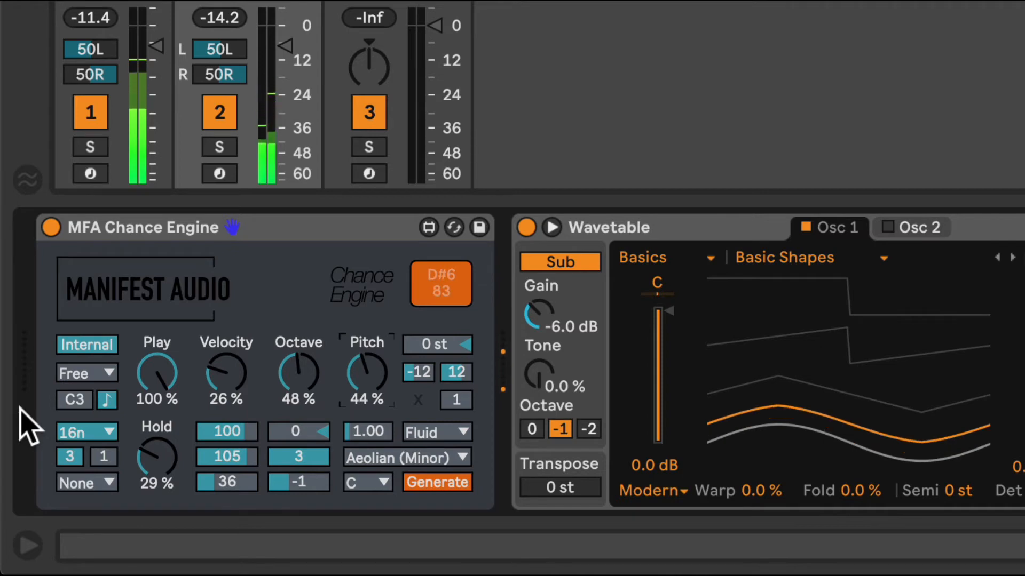
# Set the Play chance to 72 %, Velocity to 37 % and Pitch to 67 %, with an octave offset of -1
pyautogui.moveTo(160, 380); pyautogui.dragTo(161, 397)
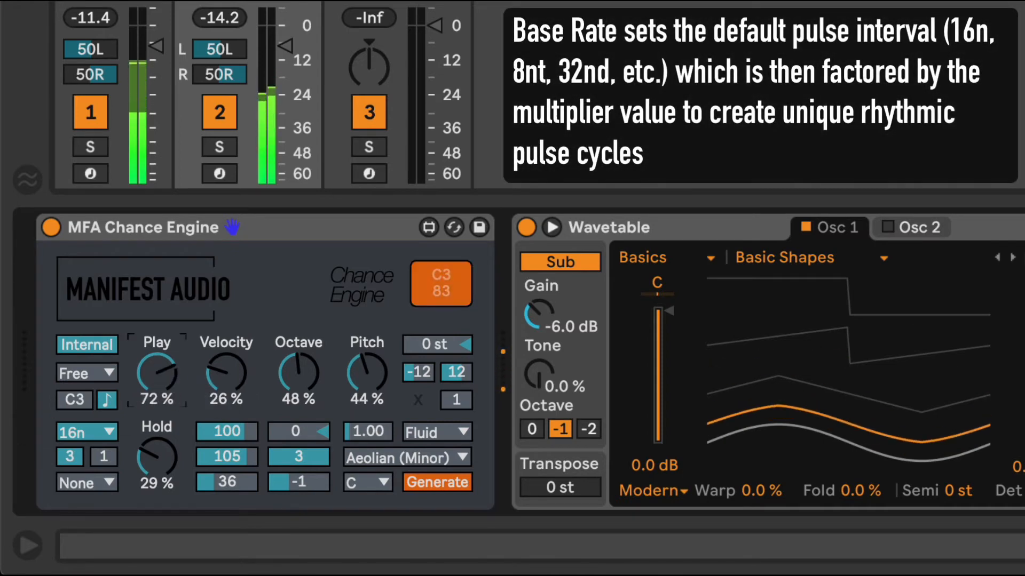
pyautogui.moveTo(231, 380); pyautogui.dragTo(231, 373)
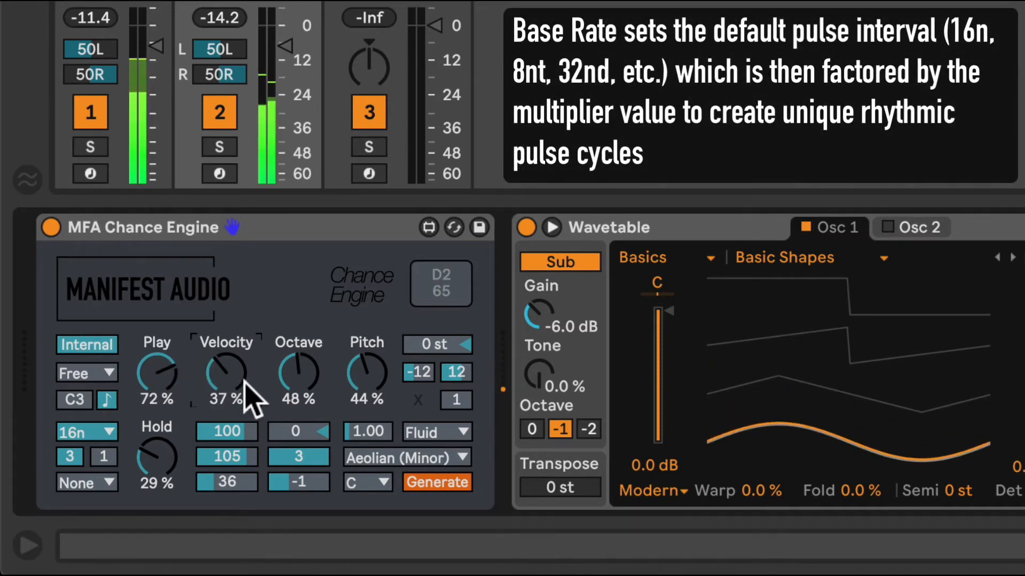
pyautogui.moveTo(299, 429); pyautogui.dragTo(299, 428)
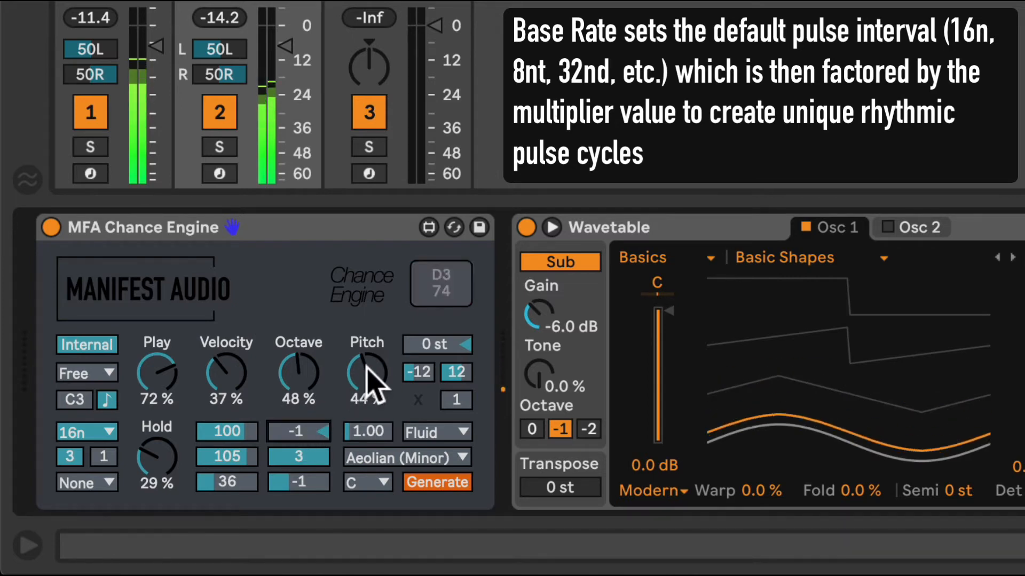
pyautogui.moveTo(370, 389); pyautogui.dragTo(371, 382)
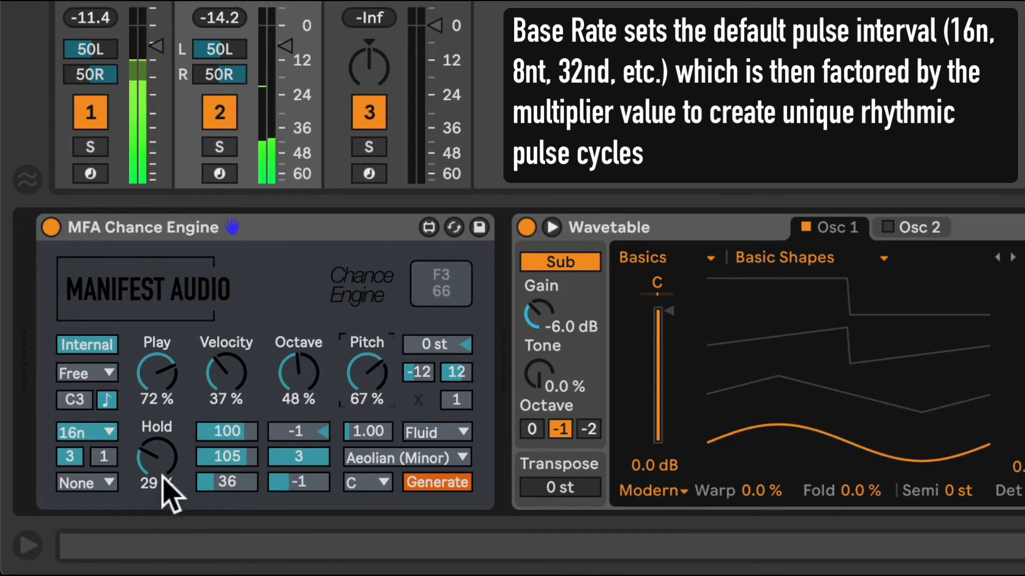
# Reset the multiplier of the 16n base rate to 1
pyautogui.click(70, 456)
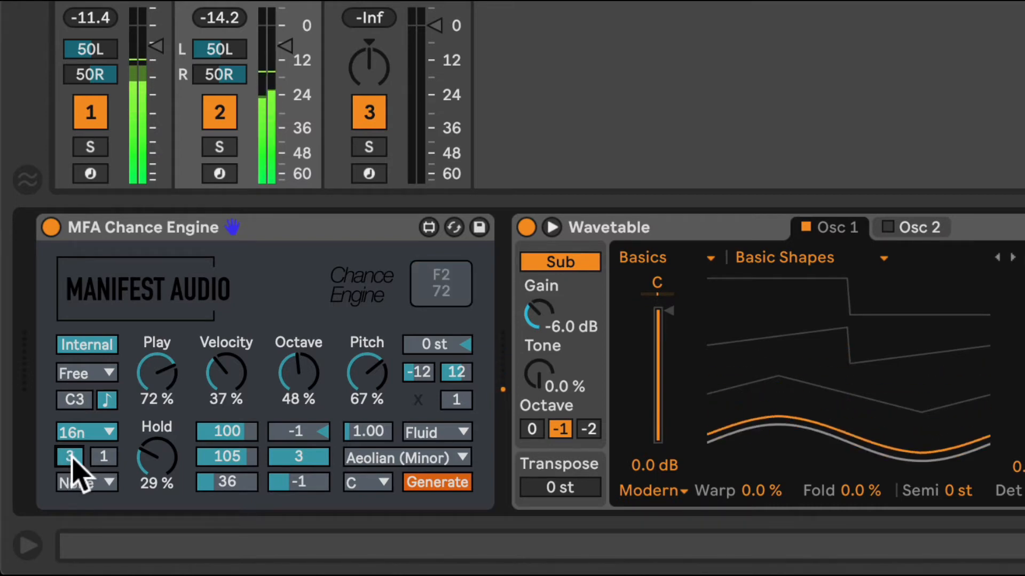
pyautogui.moveTo(72, 457); pyautogui.dragTo(73, 470)
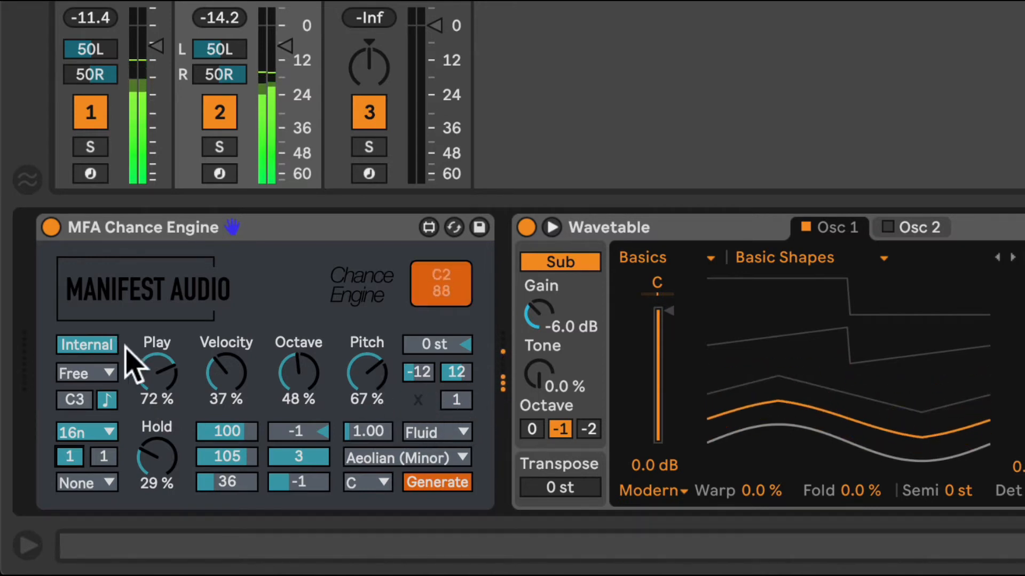
# Set the Play chance to 100 %, the pitch step count to 16, Octave to 0 % and Pitch to 100 %
pyautogui.moveTo(163, 374); pyautogui.dragTo(163, 347)
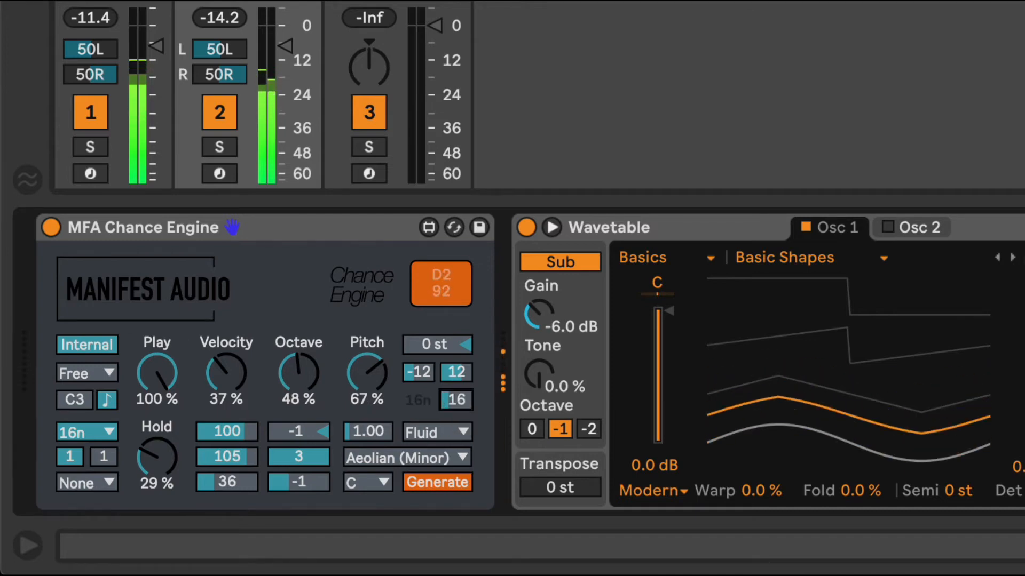
pyautogui.moveTo(296, 373); pyautogui.dragTo(295, 422)
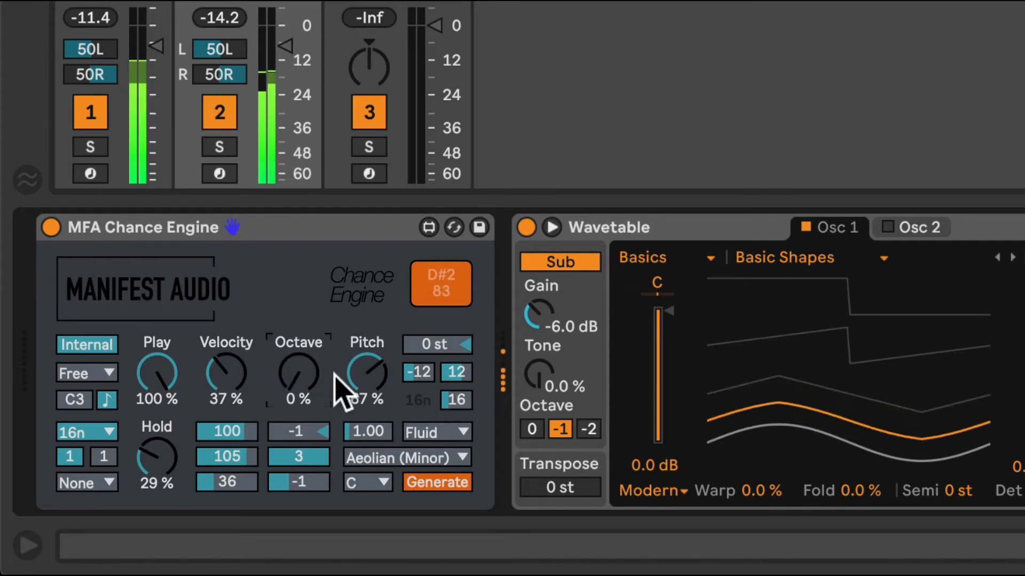
pyautogui.moveTo(365, 375); pyautogui.dragTo(365, 367)
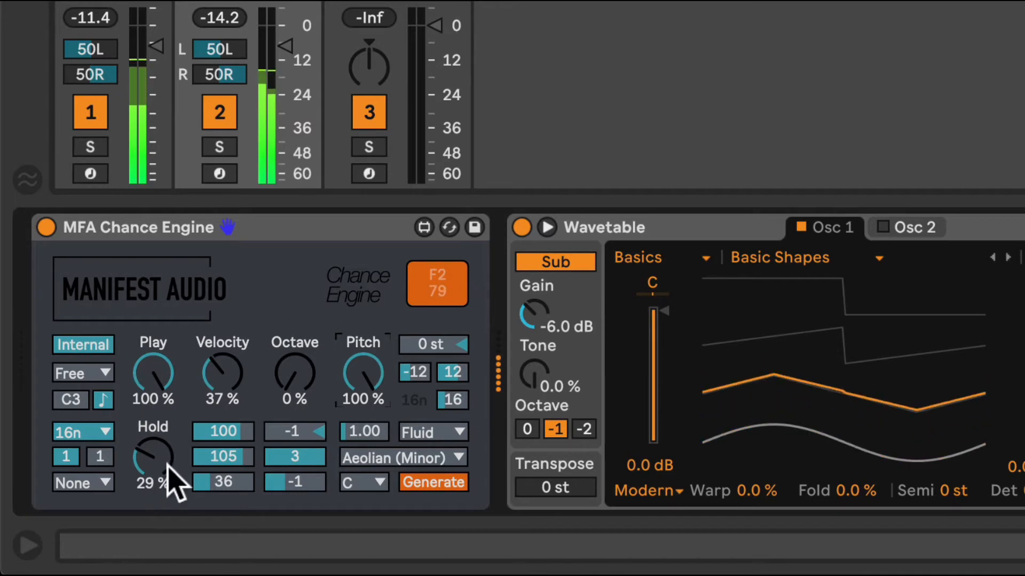
# Set the Octave chance to 29 %, Hold to 15 %, Play to 78 % and the pitch step count to 32
pyautogui.moveTo(285, 379); pyautogui.dragTo(286, 383)
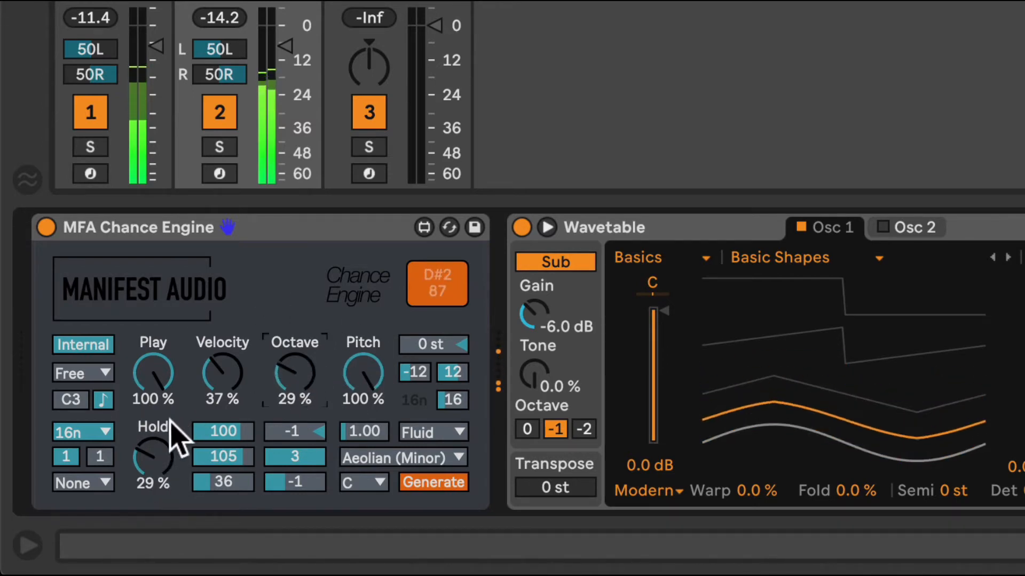
pyautogui.click(170, 451)
pyautogui.moveTo(162, 405); pyautogui.dragTo(162, 416)
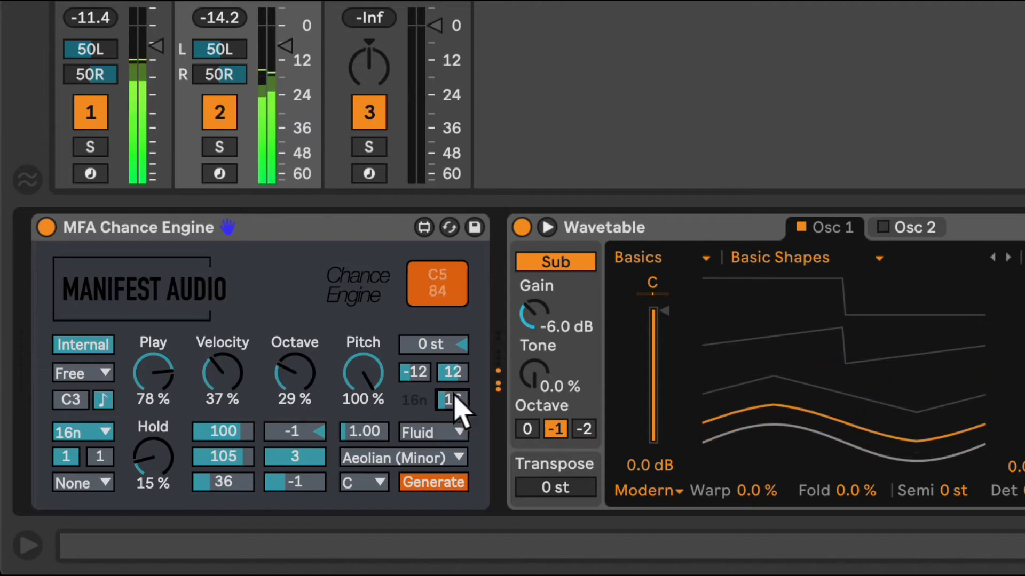
pyautogui.write('32')
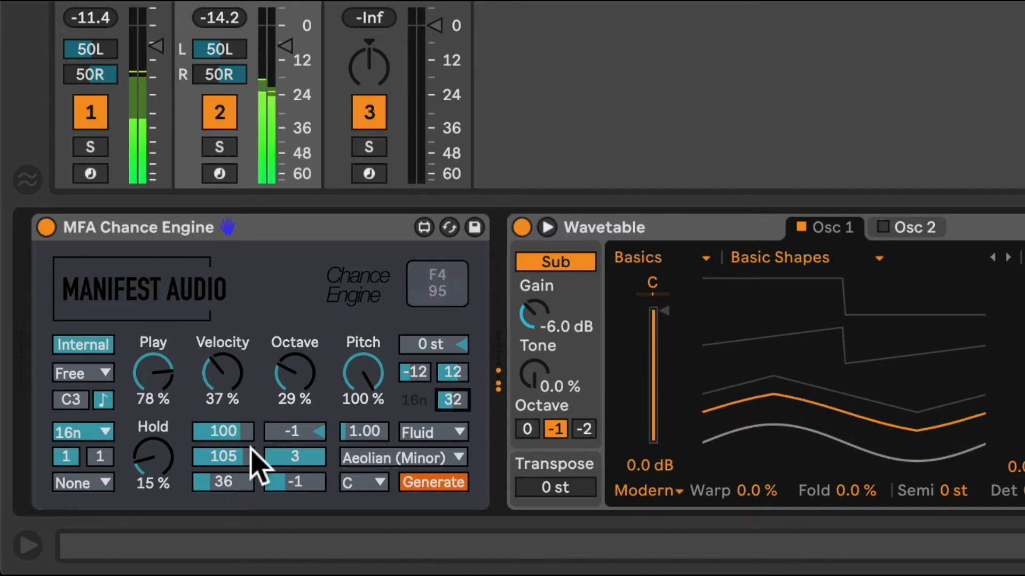
# Set the Octave chance to 0 %, the pitch step count to 6 and the multiplier of the 16n base rate to 3
pyautogui.moveTo(300, 378); pyautogui.dragTo(300, 410)
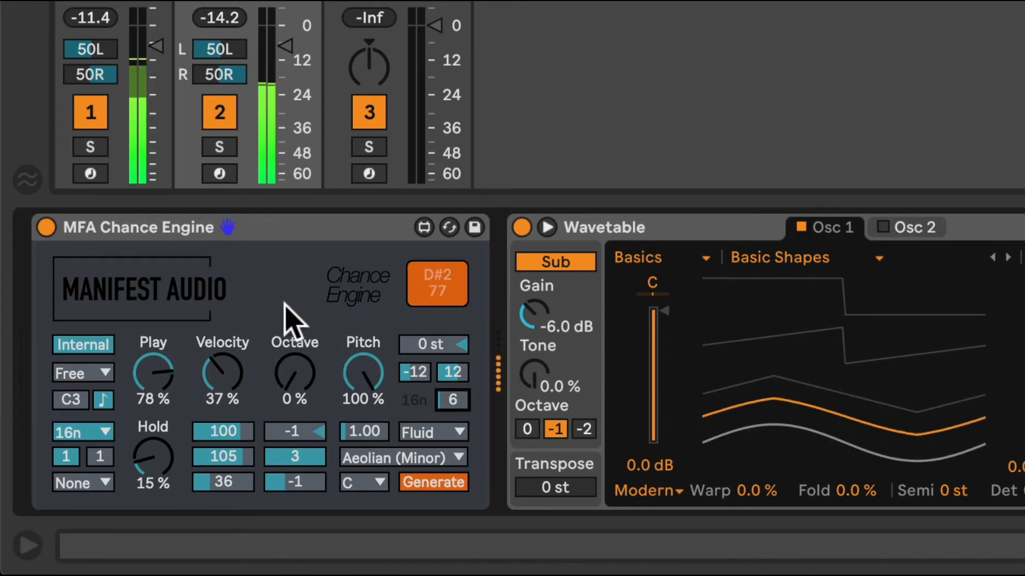
pyautogui.click(64, 456)
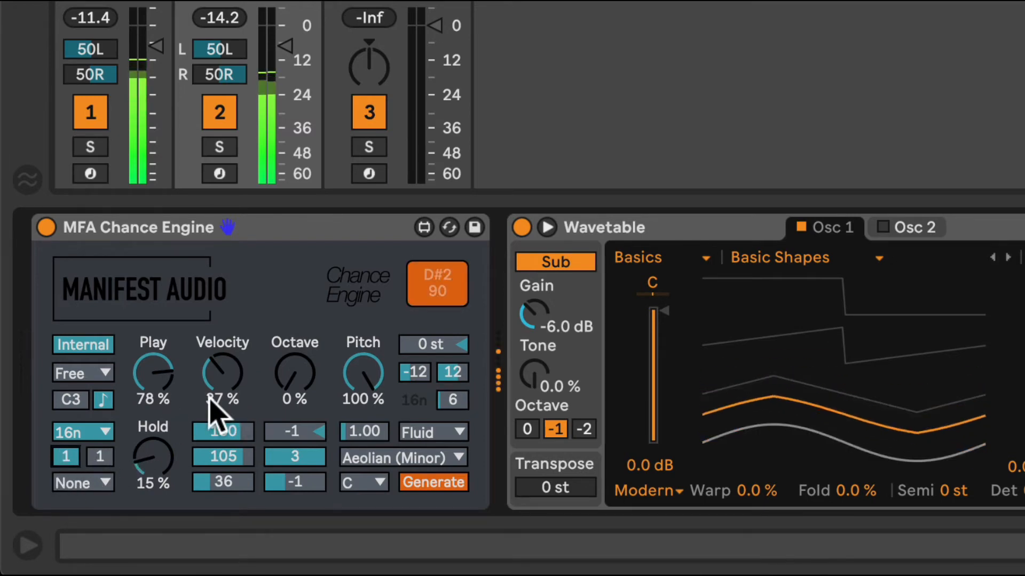
pyautogui.press('Up')
pyautogui.press('Up')
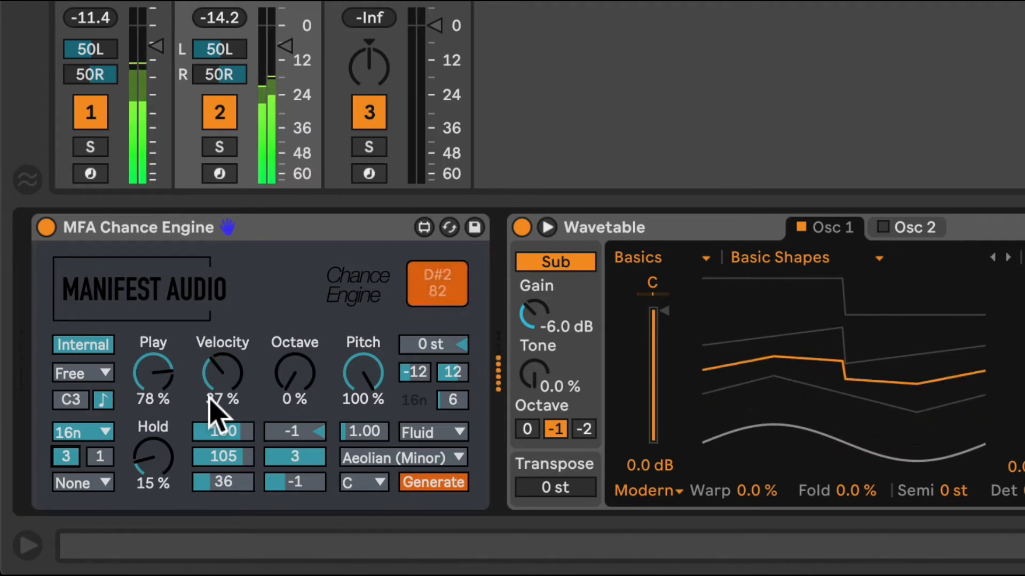
# Set the Play chance to 100 % and the base rate to 4n with a multiplier of 1
pyautogui.moveTo(149, 398); pyautogui.dragTo(150, 369)
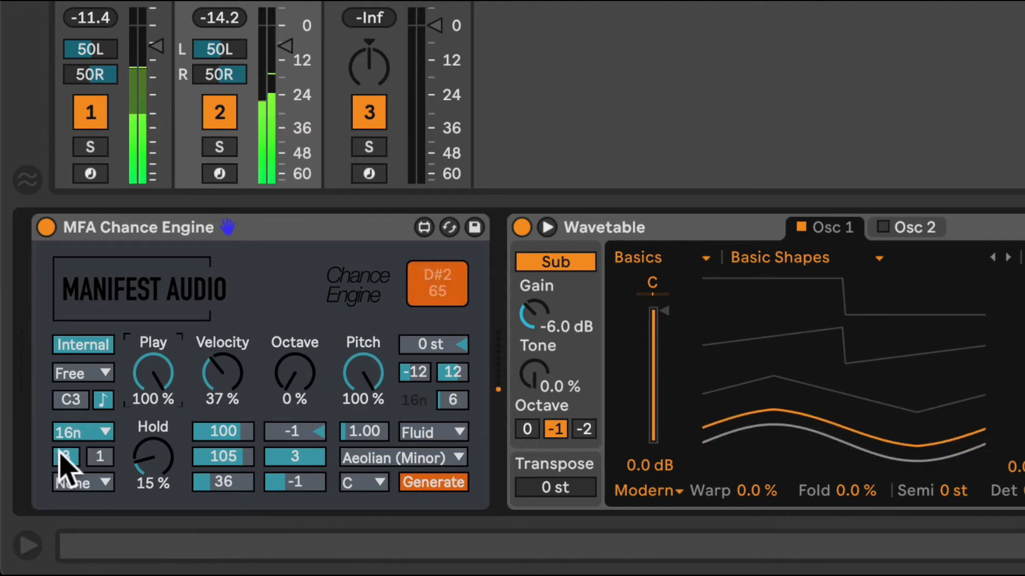
pyautogui.click(85, 433)
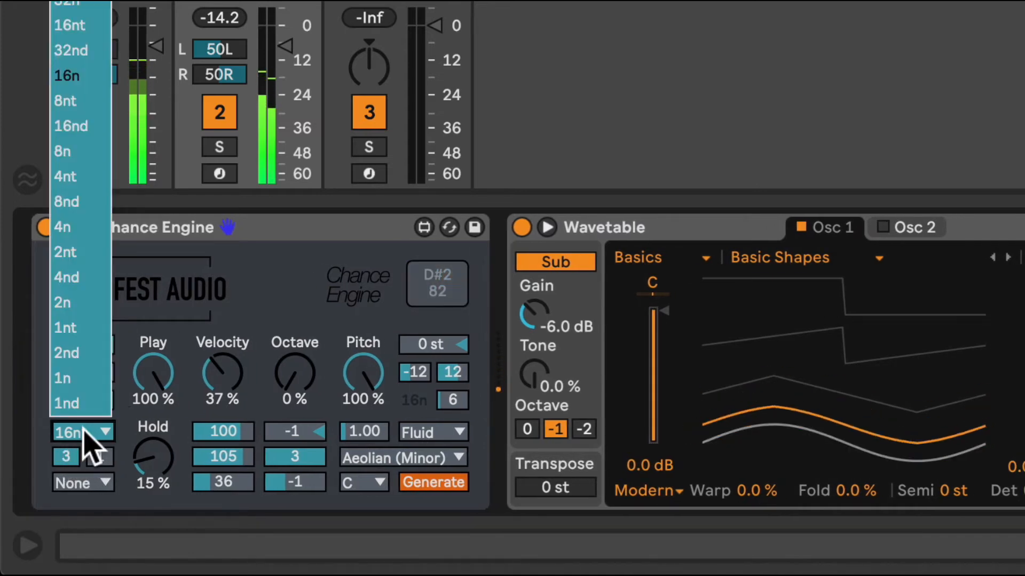
pyautogui.click(70, 227)
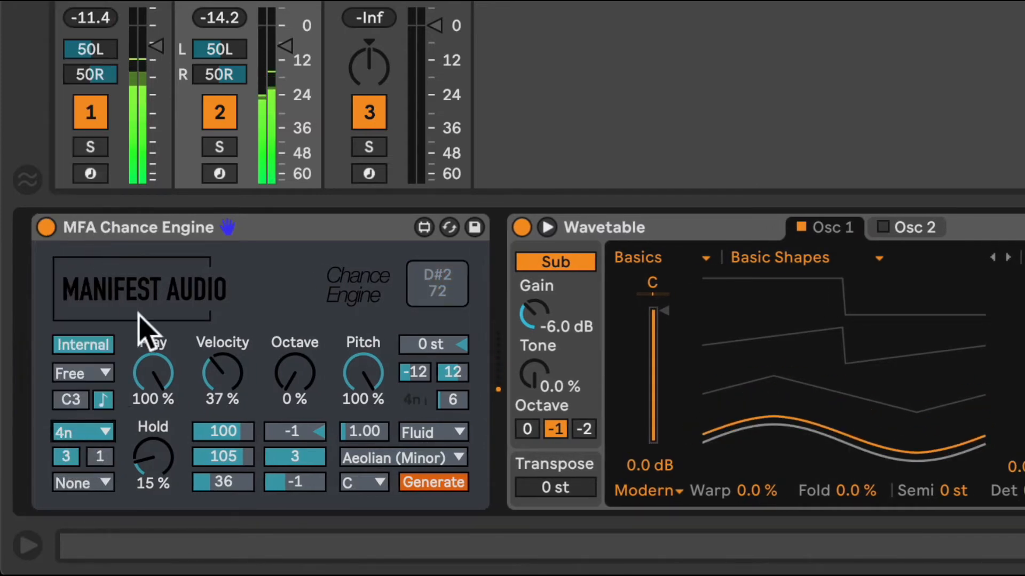
pyautogui.hscroll(1, 82, 453)
pyautogui.moveTo(57, 451); pyautogui.dragTo(57, 466)
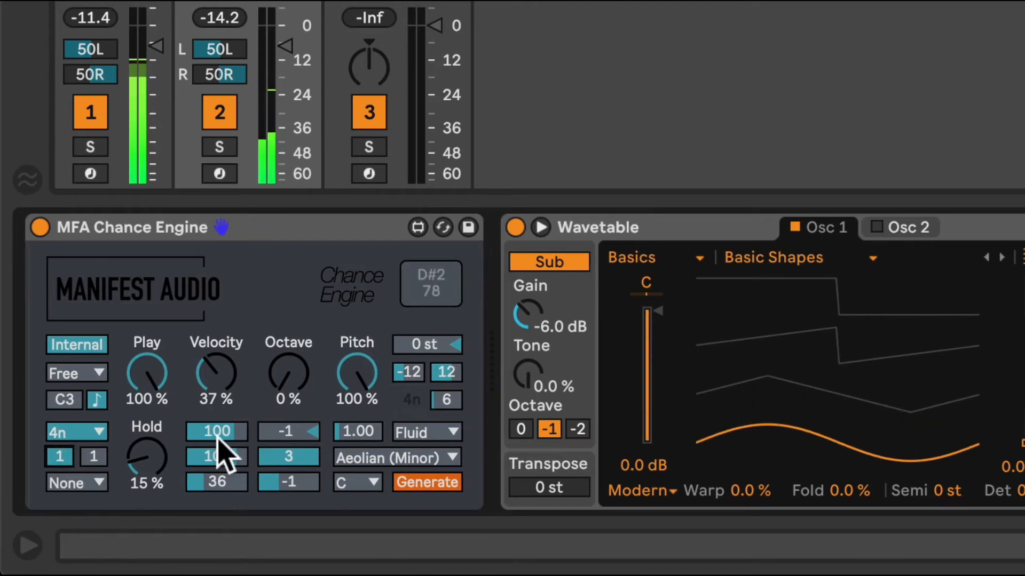
pyautogui.hscroll(-1, 253, 289)
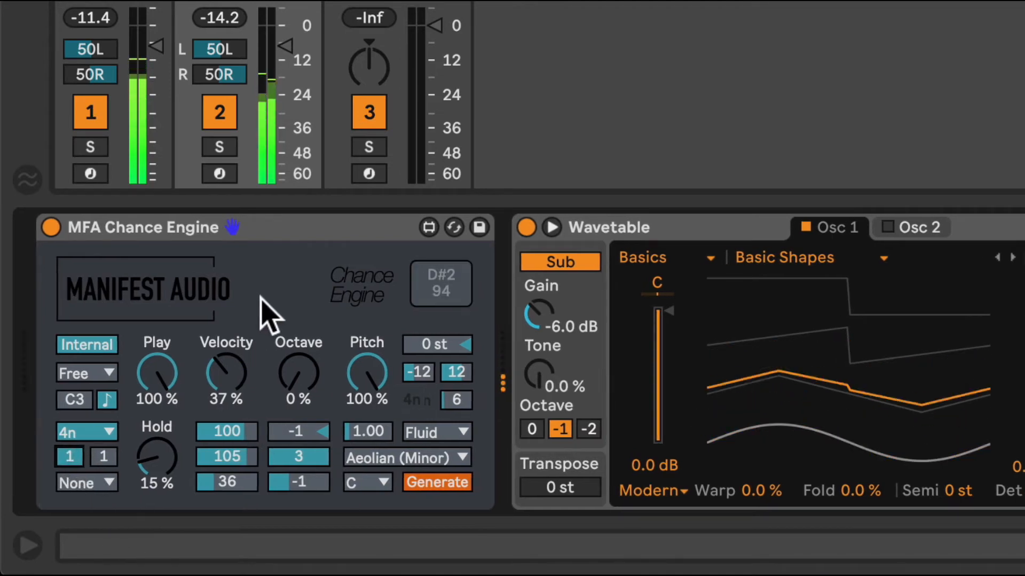
# Set the base offset to 8n, the Hold amount to 0 % and the Octave chance to 20 %
pyautogui.click(98, 482)
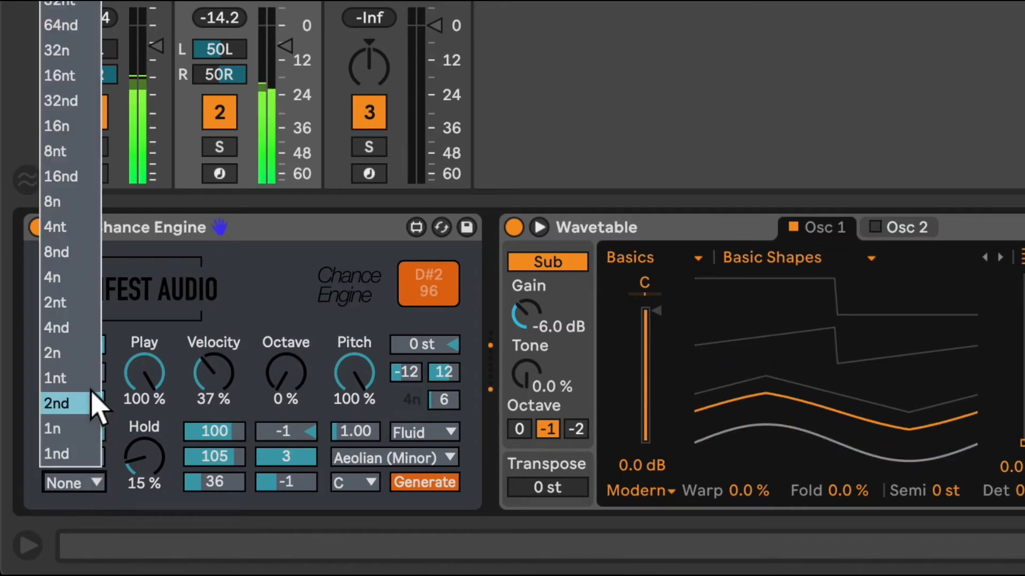
pyautogui.click(52, 202)
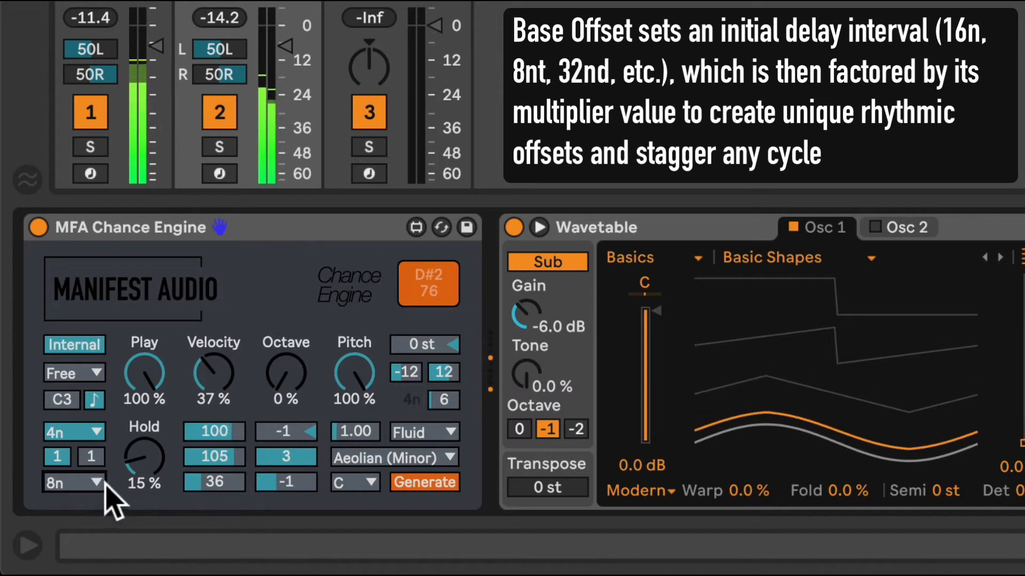
pyautogui.moveTo(146, 457); pyautogui.dragTo(146, 491)
pyautogui.moveTo(292, 375); pyautogui.dragTo(293, 356)
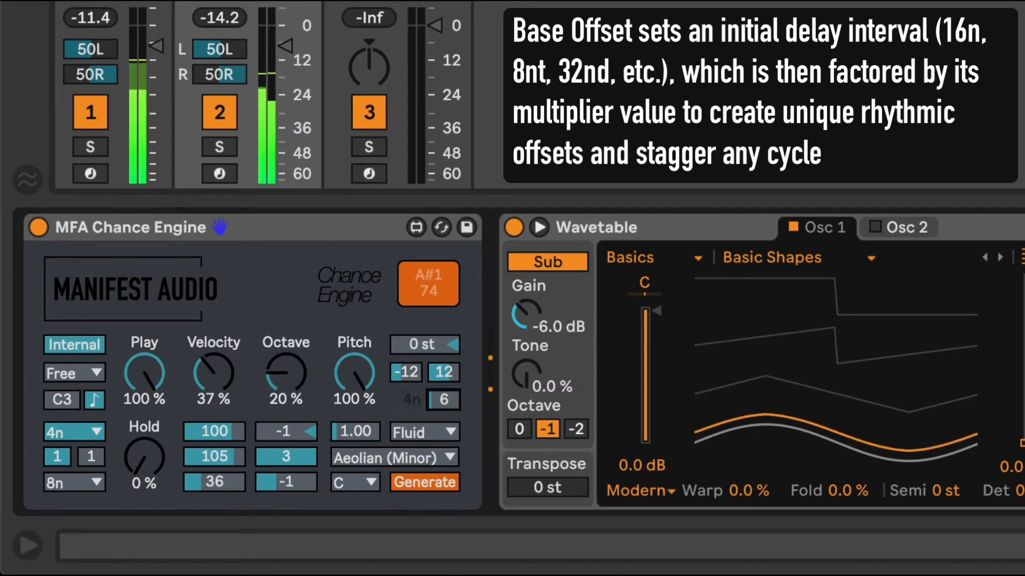
# Set the pitch step count to 8 for the 4n cycle
pyautogui.moveTo(443, 399); pyautogui.dragTo(448, 398)
pyautogui.hscroll(-1, 447, 404)
pyautogui.hscroll(1, 446, 403)
pyautogui.hscroll(-1, 447, 404)
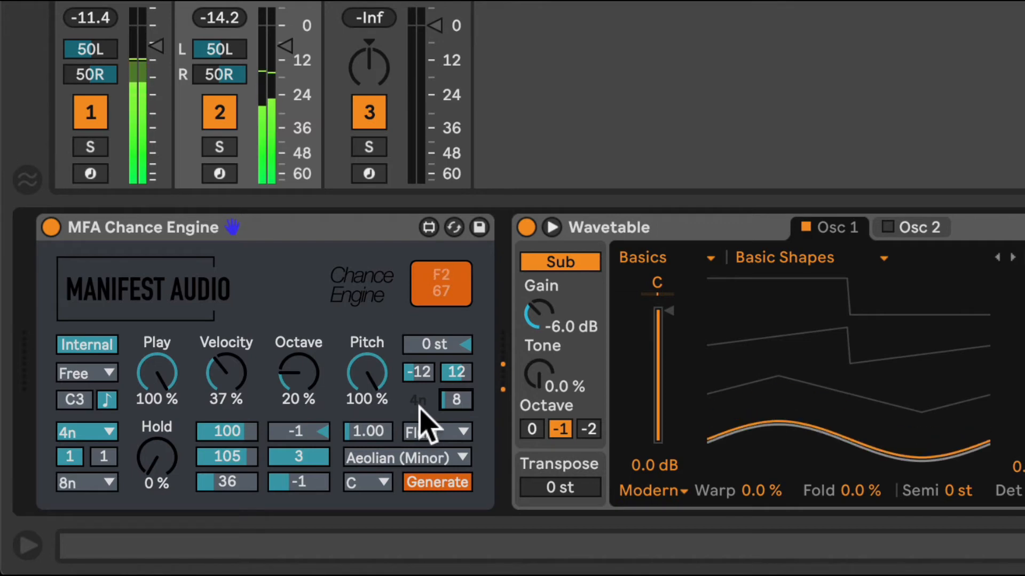
pyautogui.moveTo(454, 404); pyautogui.dragTo(454, 404)
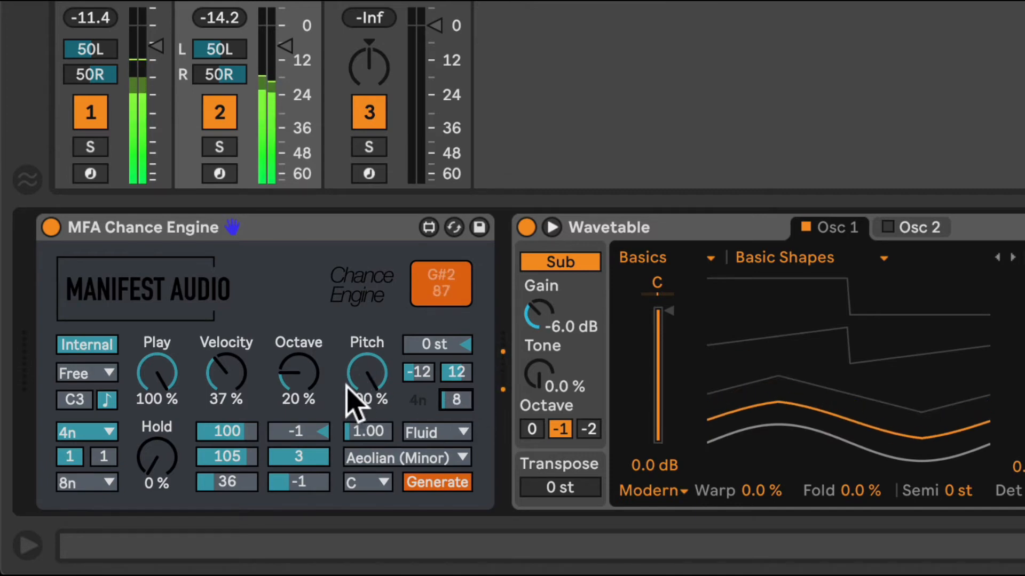
# Set the pitch step count to 1, keep Pitch at 100 %, and set the base rate to 16n and the base offset to None
pyautogui.moveTo(460, 405); pyautogui.dragTo(460, 432)
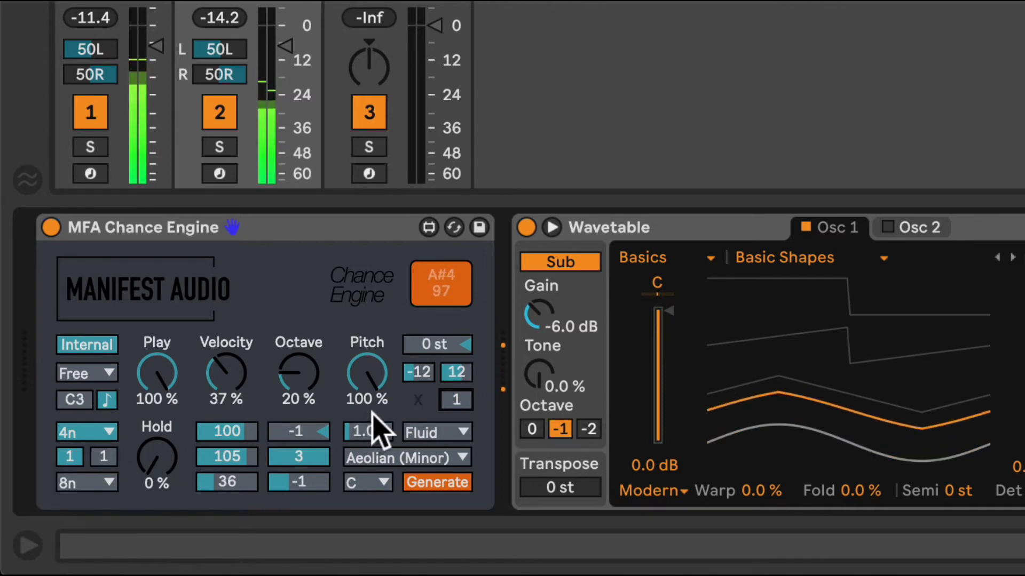
pyautogui.moveTo(372, 375)
pyautogui.mouseDown()
pyautogui.moveTo(372, 401)
pyautogui.moveTo(372, 373)
pyautogui.mouseUp()
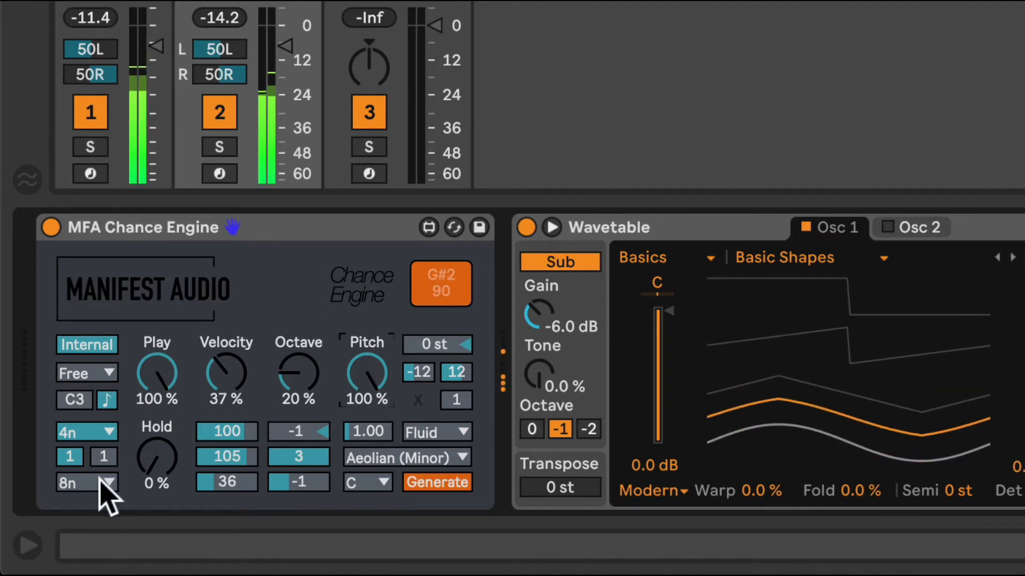
pyautogui.click(112, 430)
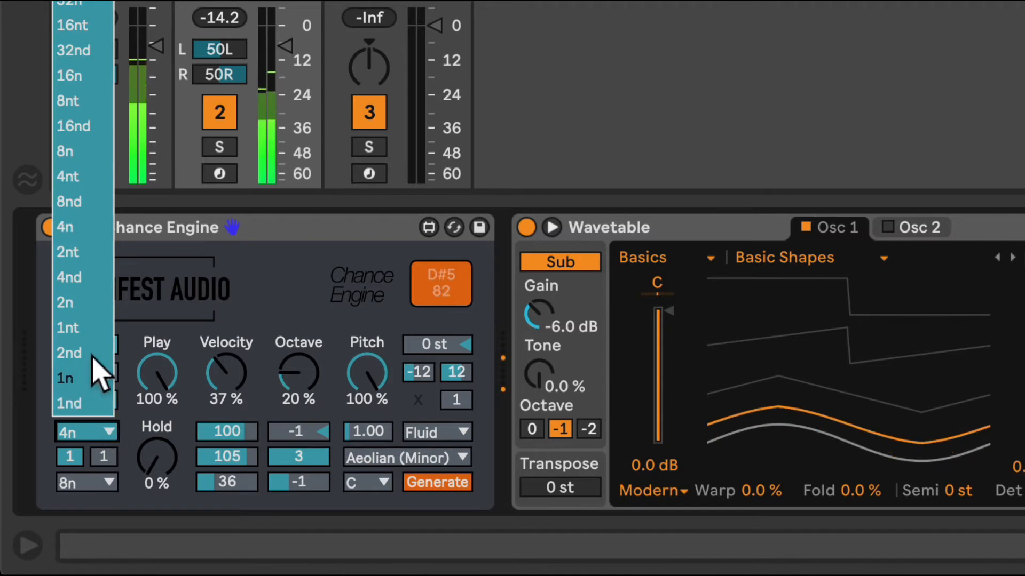
pyautogui.click(80, 78)
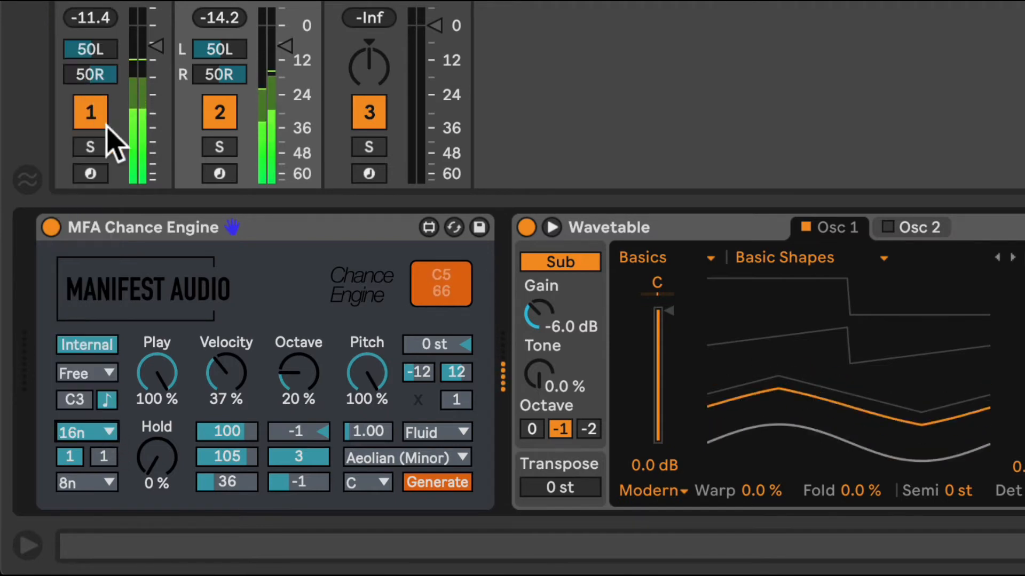
pyautogui.click(107, 483)
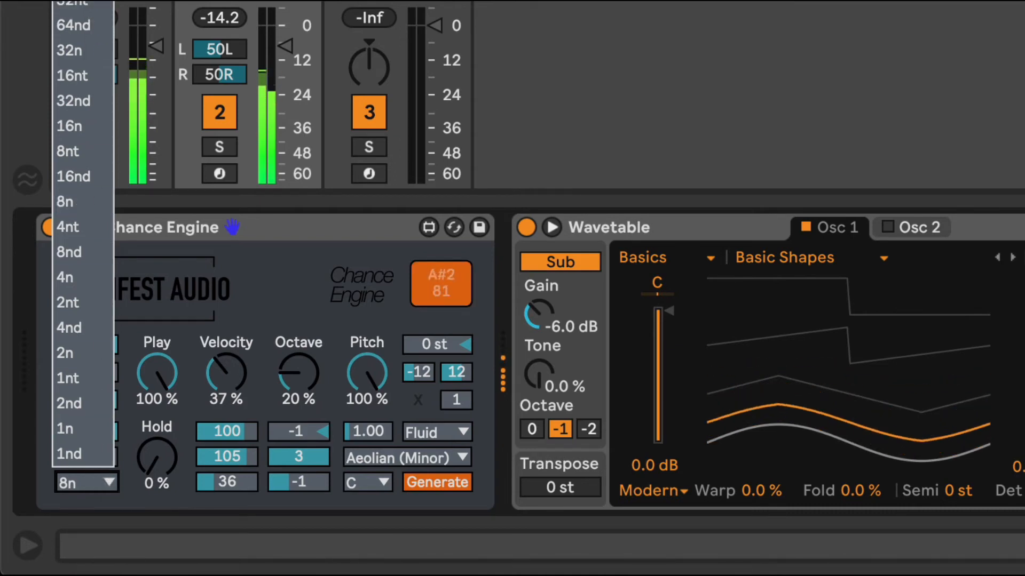
pyautogui.click(80, 1)
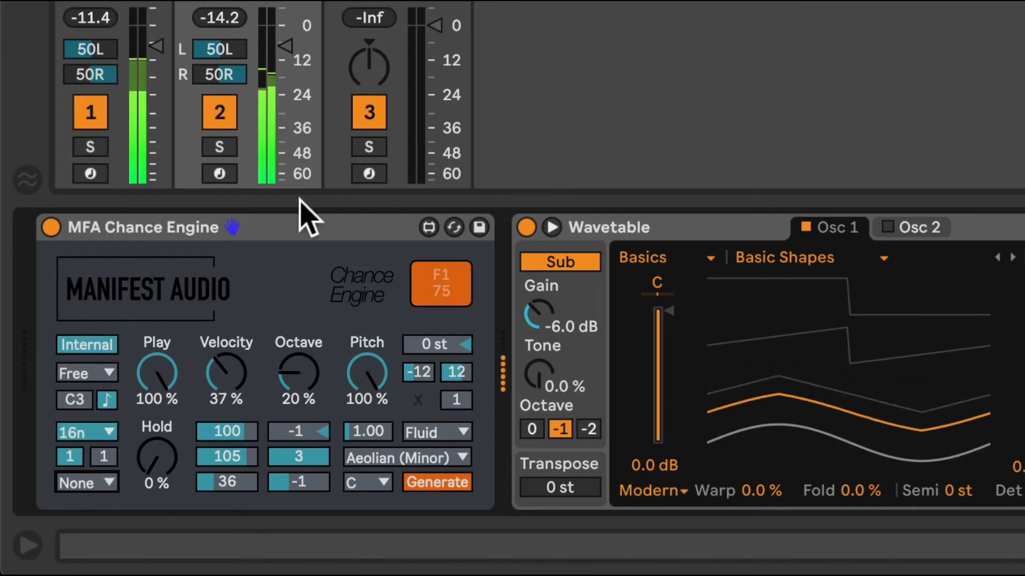
# Try free-running timing with Time at 308 ms, and return to note-synced timing at a base rate of 8nd
pyautogui.click(106, 400)
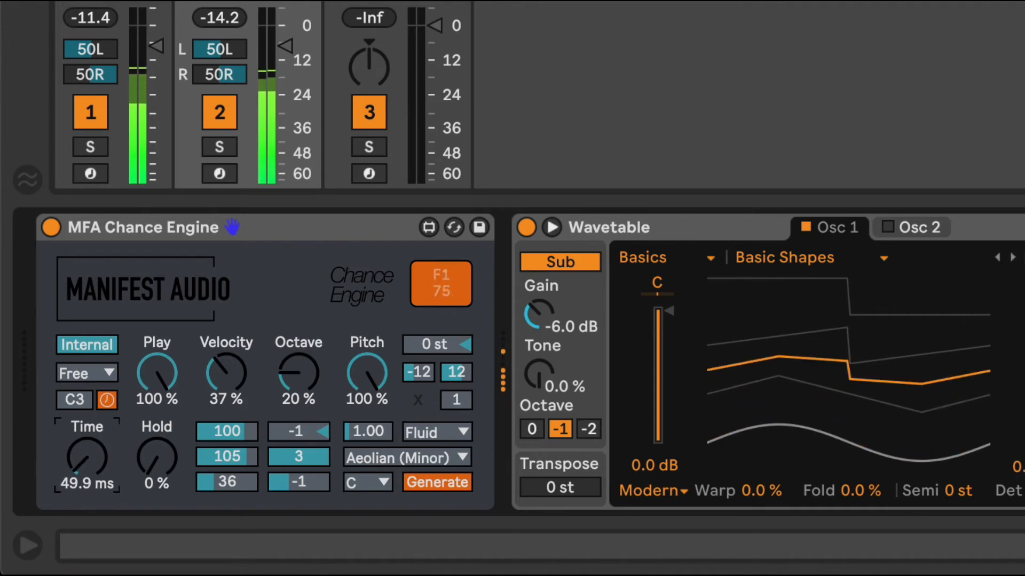
pyautogui.moveTo(87, 458); pyautogui.dragTo(87, 471)
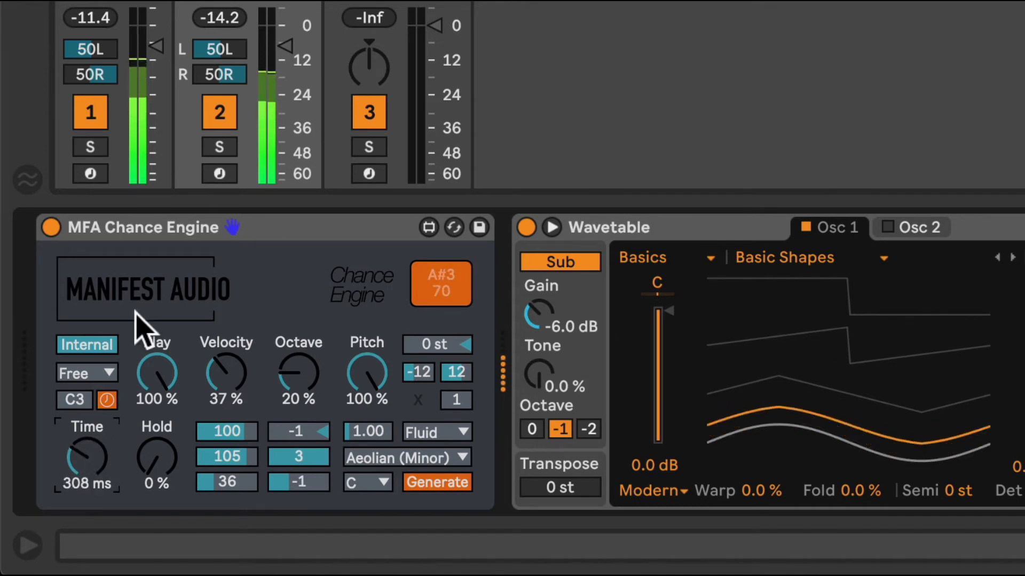
pyautogui.click(106, 399)
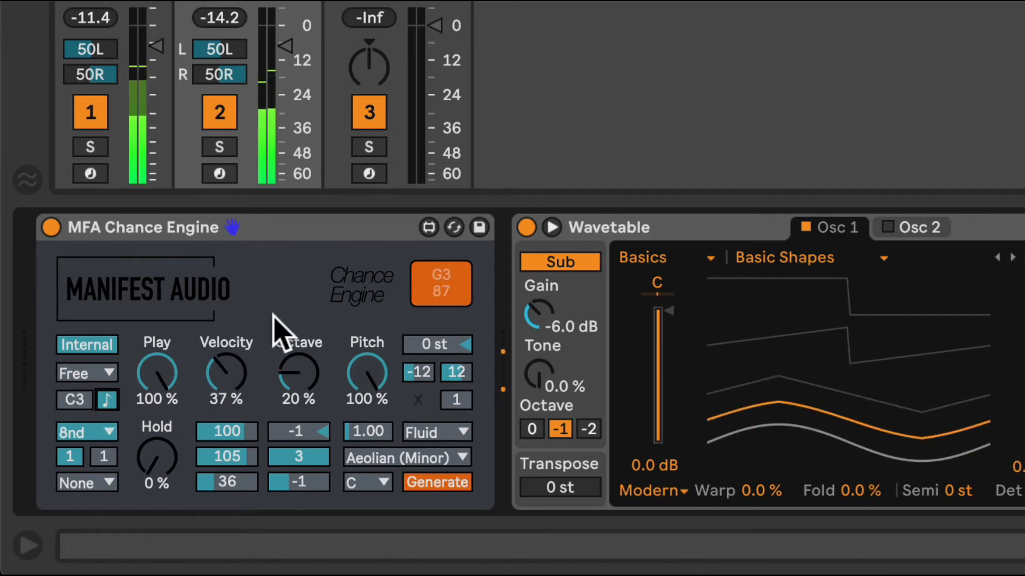
pyautogui.click(109, 432)
pyautogui.click(260, 298)
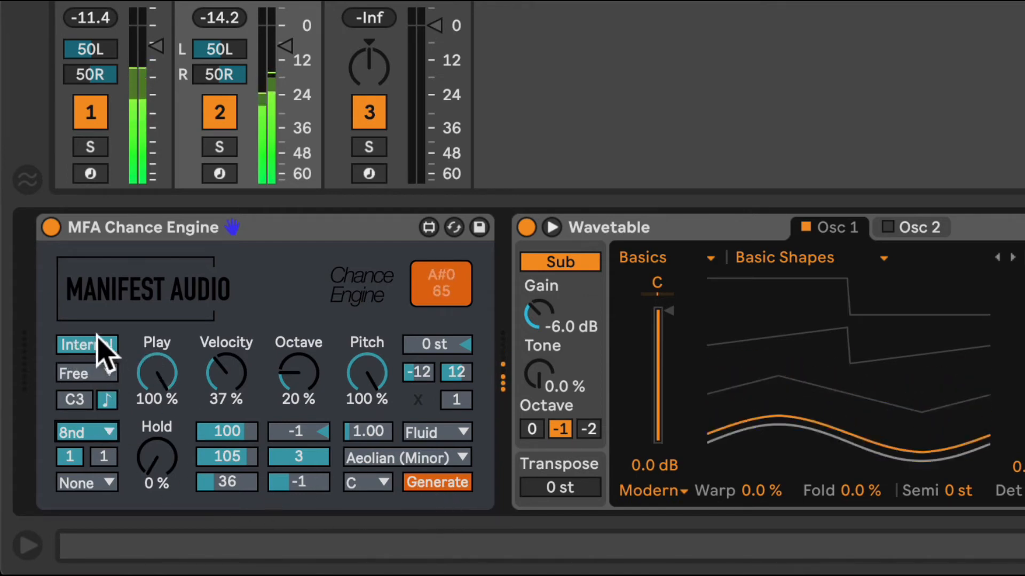
# Try other internal base notes such as D#3, reset the note to C3 and set the Pitch chance to 0 %
pyautogui.click(78, 395)
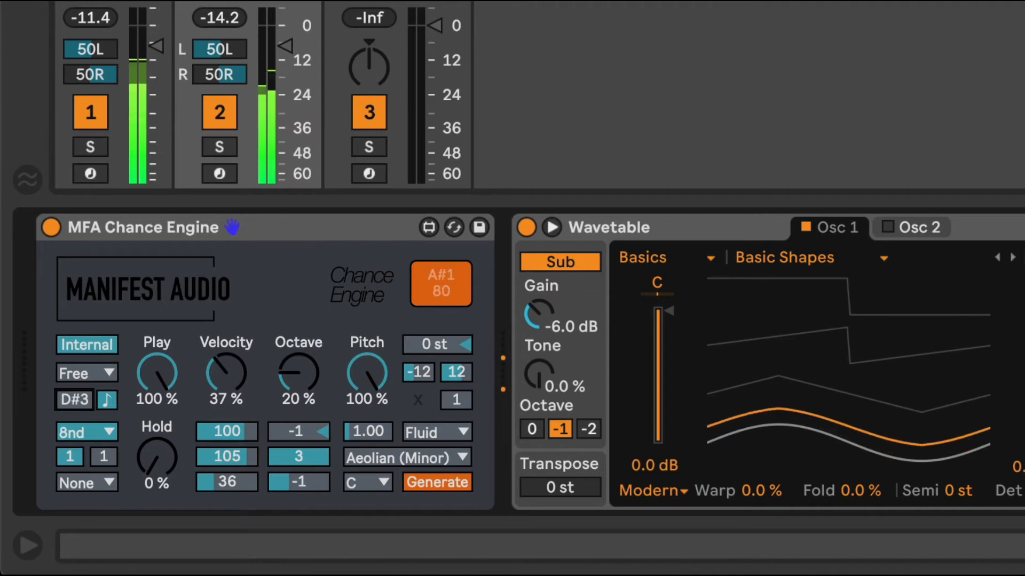
pyautogui.doubleClick(79, 393)
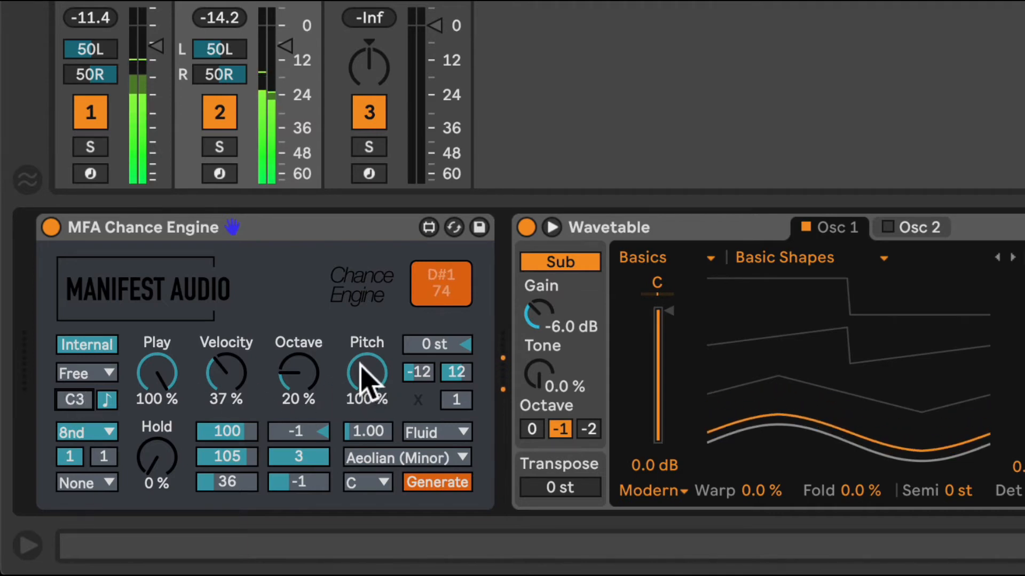
pyautogui.moveTo(367, 376); pyautogui.dragTo(368, 427)
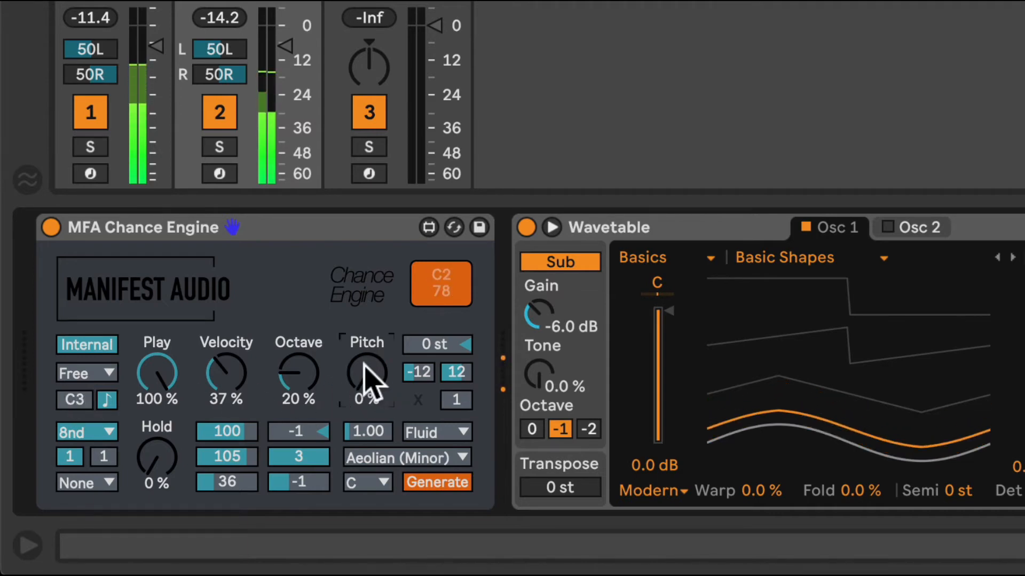
pyautogui.moveTo(87, 390); pyautogui.dragTo(87, 357)
pyautogui.doubleClick(79, 396)
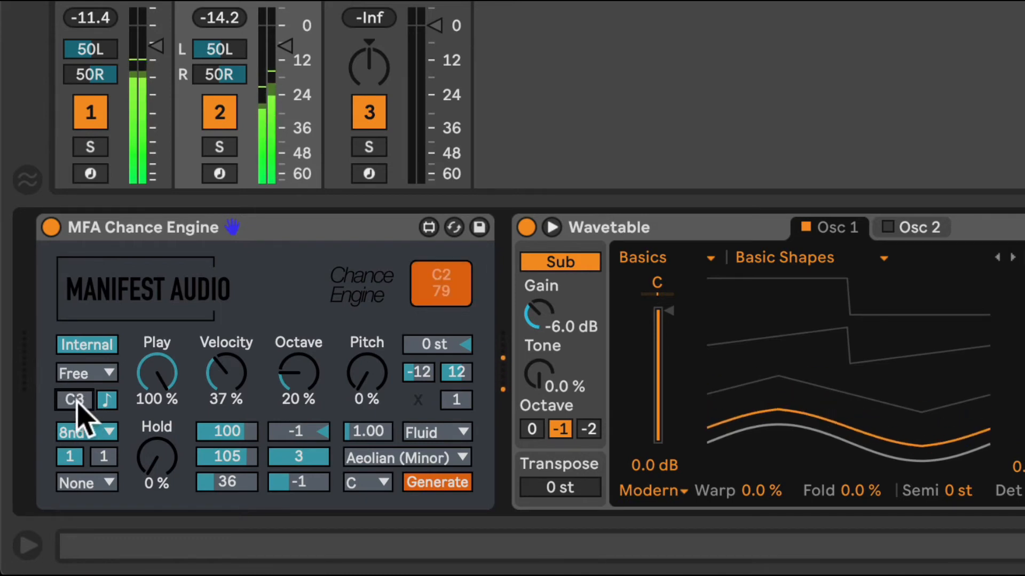
# Switch the base note source to Receive and play the Progression clip on the Wavetable track, viewing its notes
pyautogui.click(91, 345)
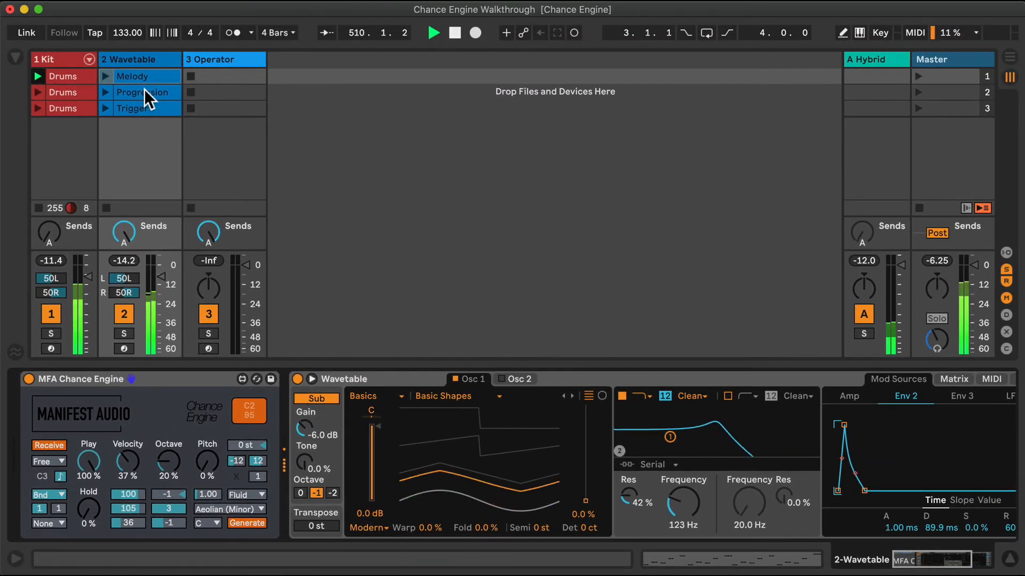
pyautogui.click(144, 92)
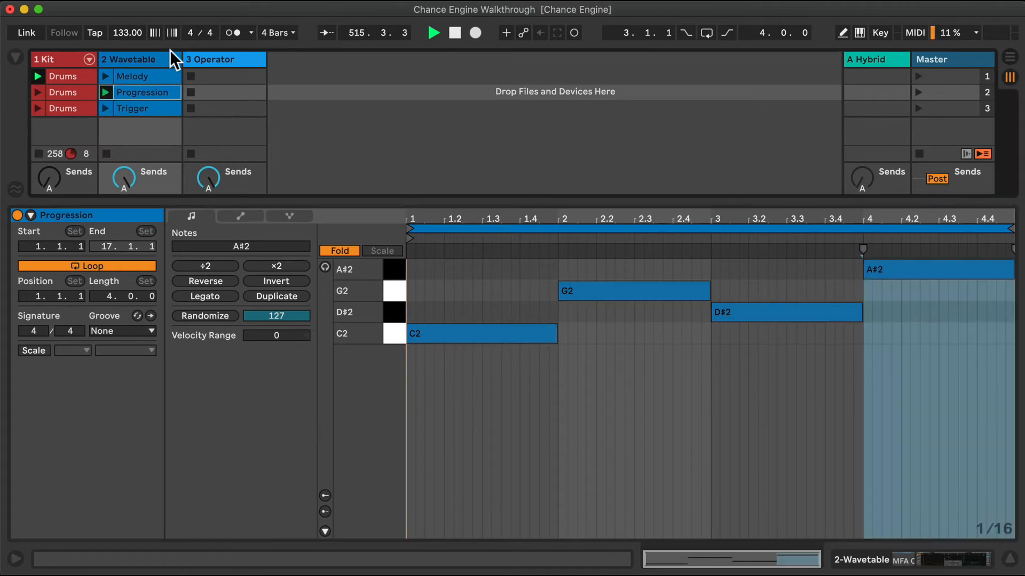
pyautogui.doubleClick(142, 55)
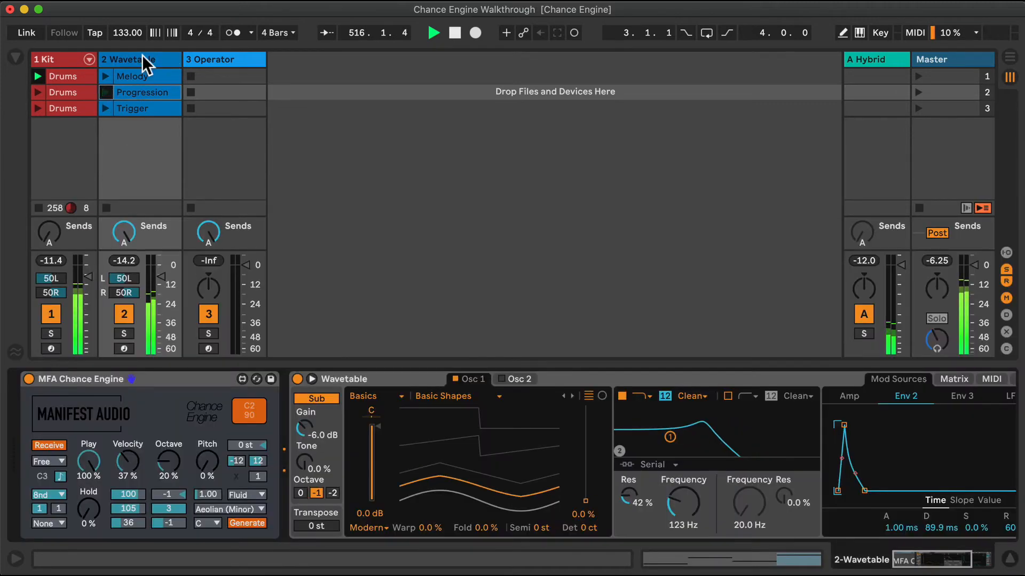
pyautogui.click(153, 91)
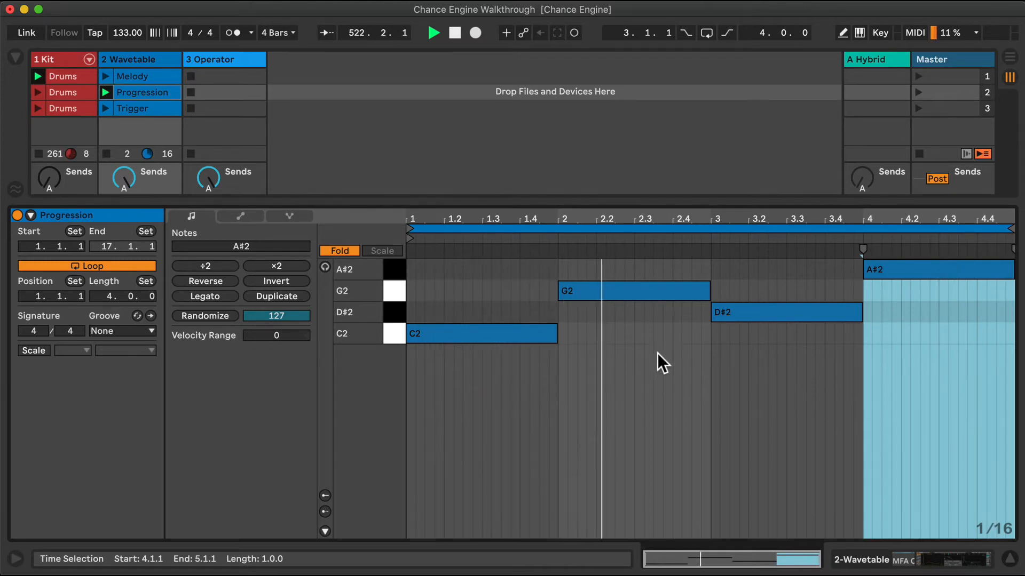
pyautogui.click(146, 59)
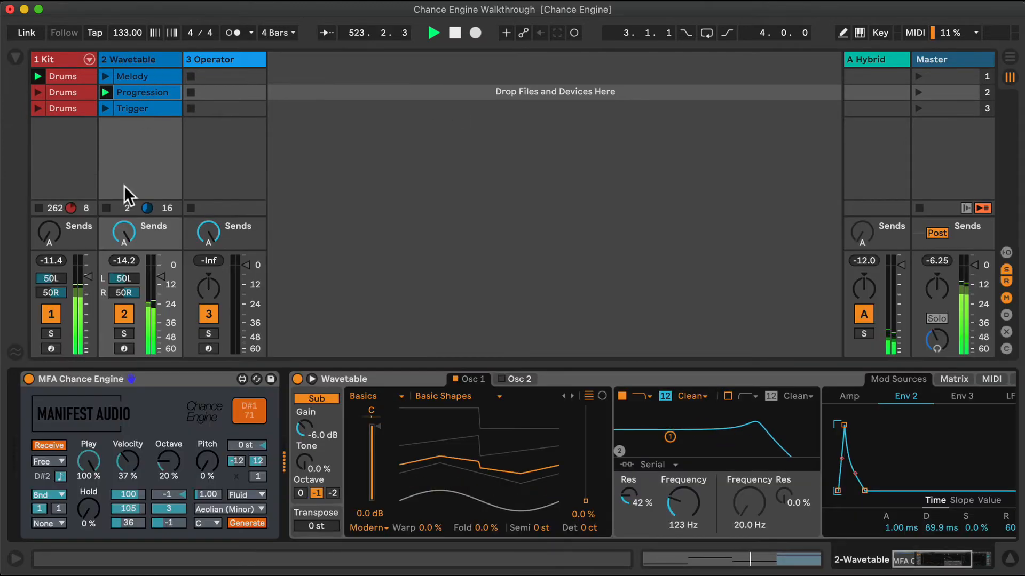
# Set the base rate of the Wavetable track's Chance Engine to 16n
pyautogui.click(56, 492)
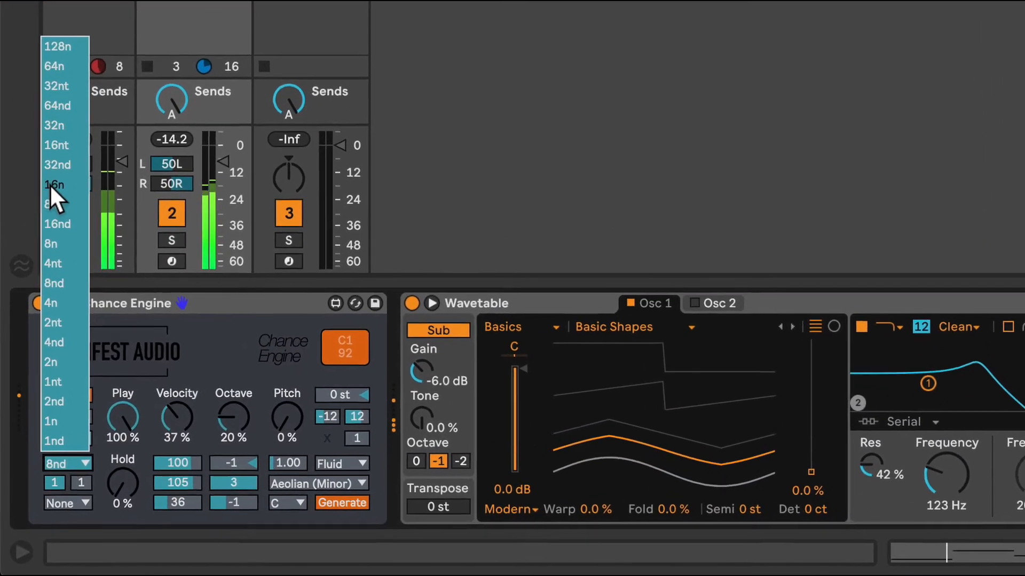
pyautogui.click(49, 184)
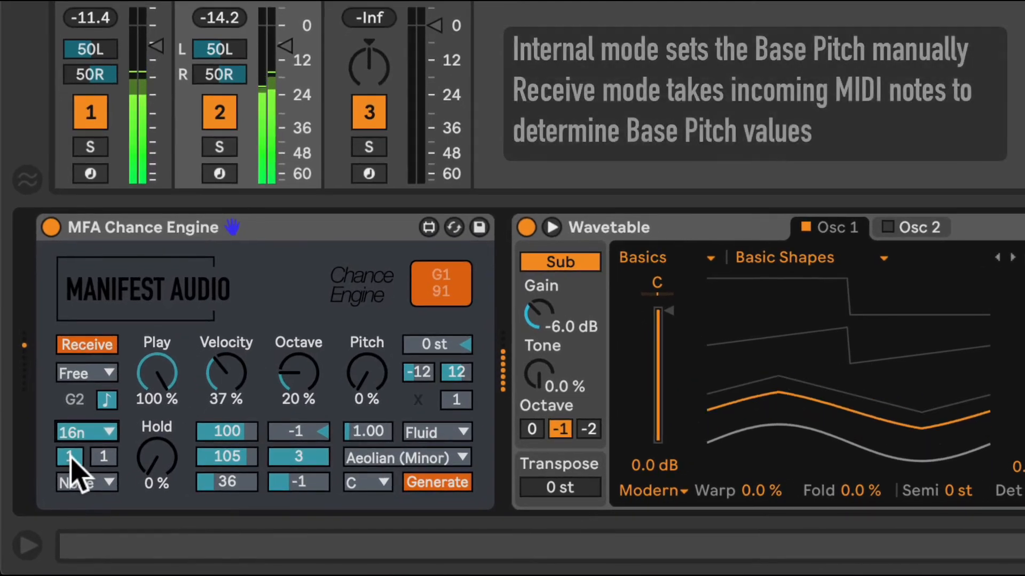
pyautogui.moveTo(54, 483); pyautogui.dragTo(69, 464)
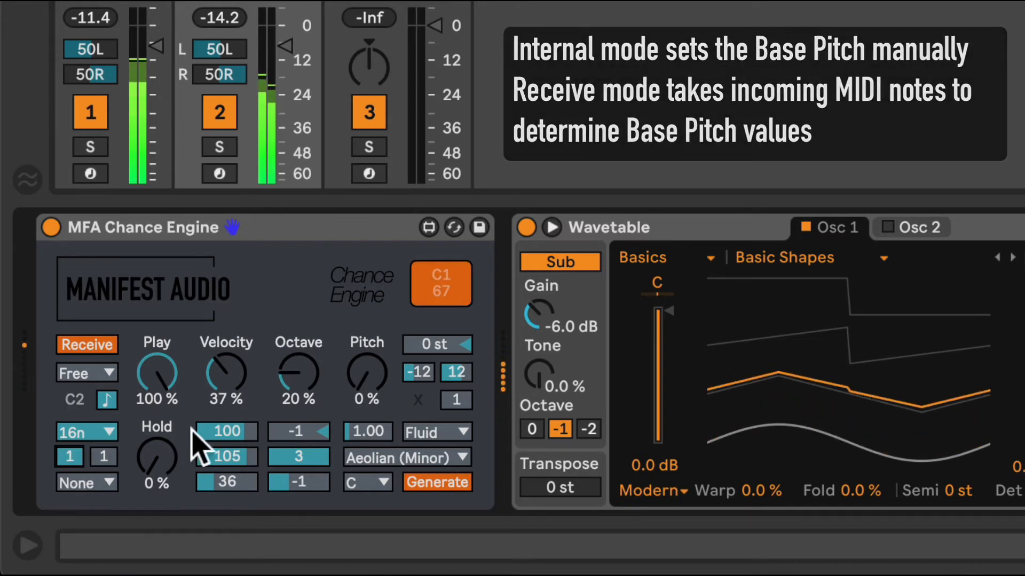
# Set the Octave chance to 28 % with a base octave of 0, and set Hold to 35 %
pyautogui.moveTo(293, 370); pyautogui.dragTo(293, 366)
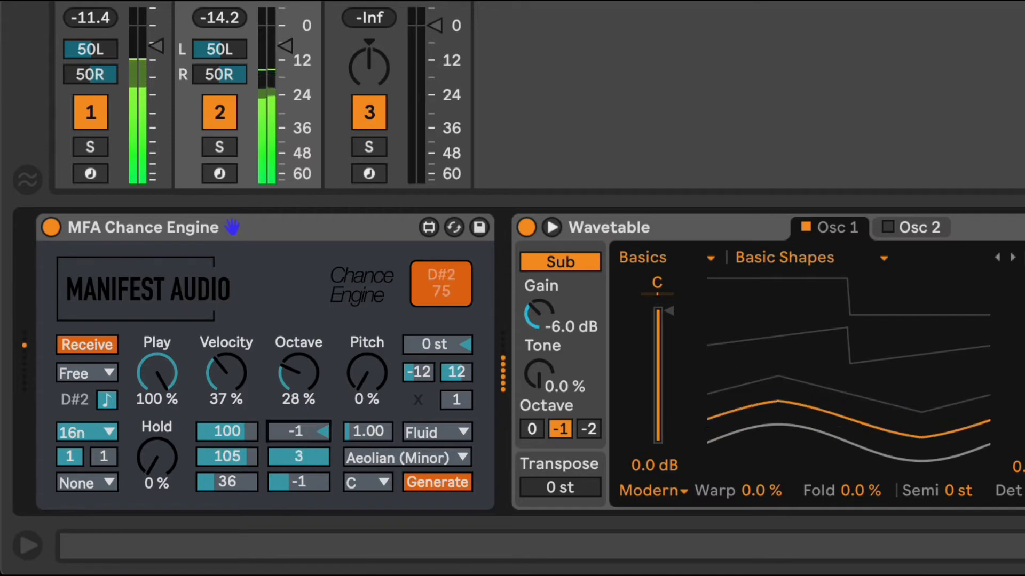
pyautogui.moveTo(297, 431); pyautogui.dragTo(297, 426)
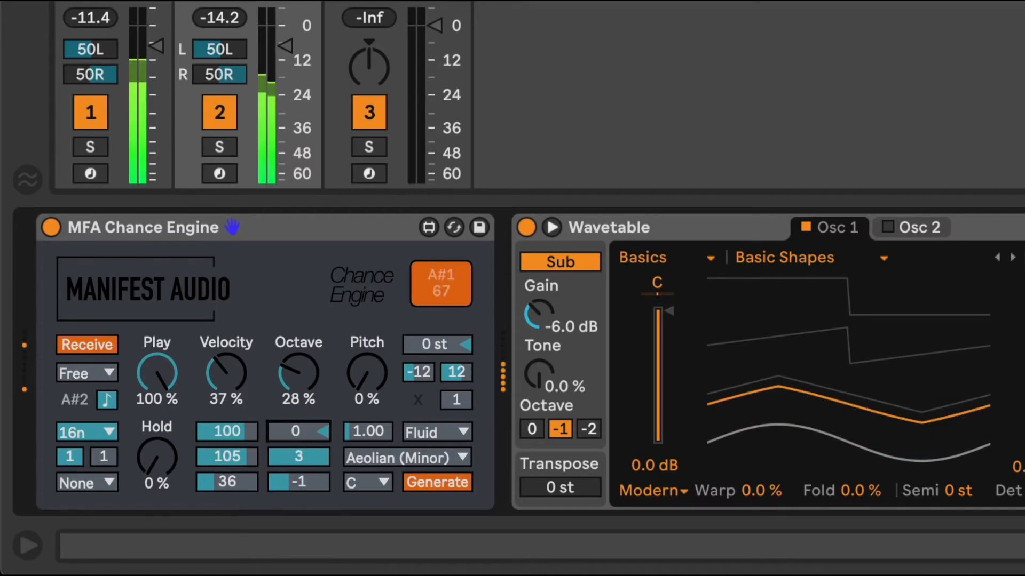
pyautogui.click(160, 468)
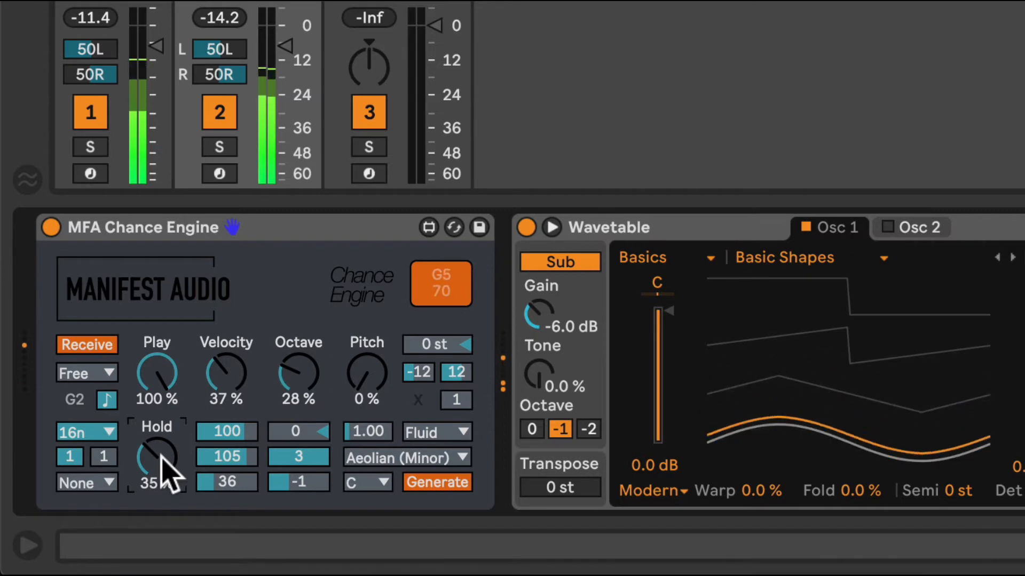
# Try Pitch chances of 25 %, 65 % and 35 %, set Pitch to 20 %, and reduce the Play chance to below 67 %
pyautogui.moveTo(365, 380)
pyautogui.mouseDown()
pyautogui.moveTo(364, 368)
pyautogui.moveTo(355, 379)
pyautogui.mouseUp()
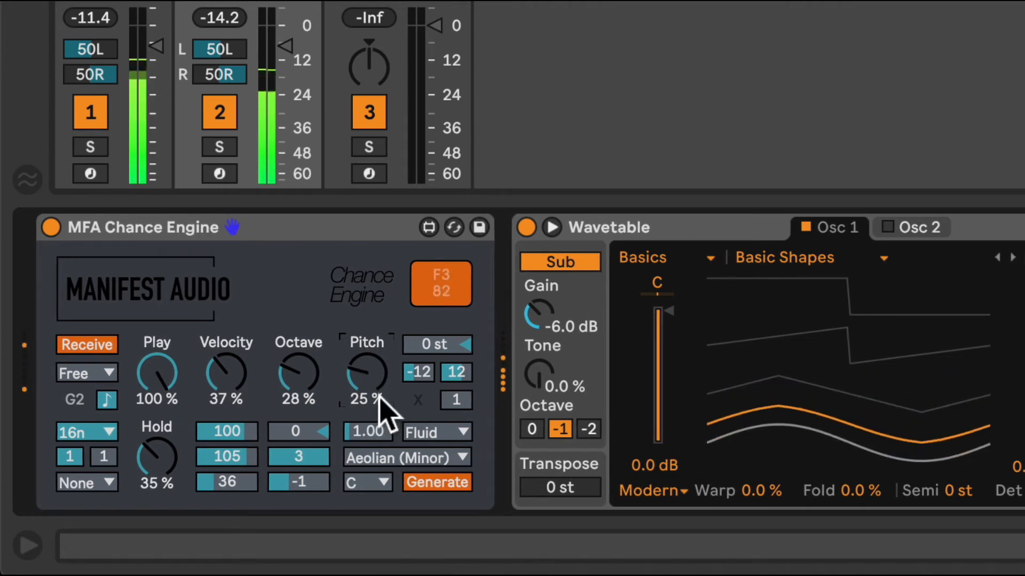
pyautogui.moveTo(356, 374); pyautogui.dragTo(356, 368)
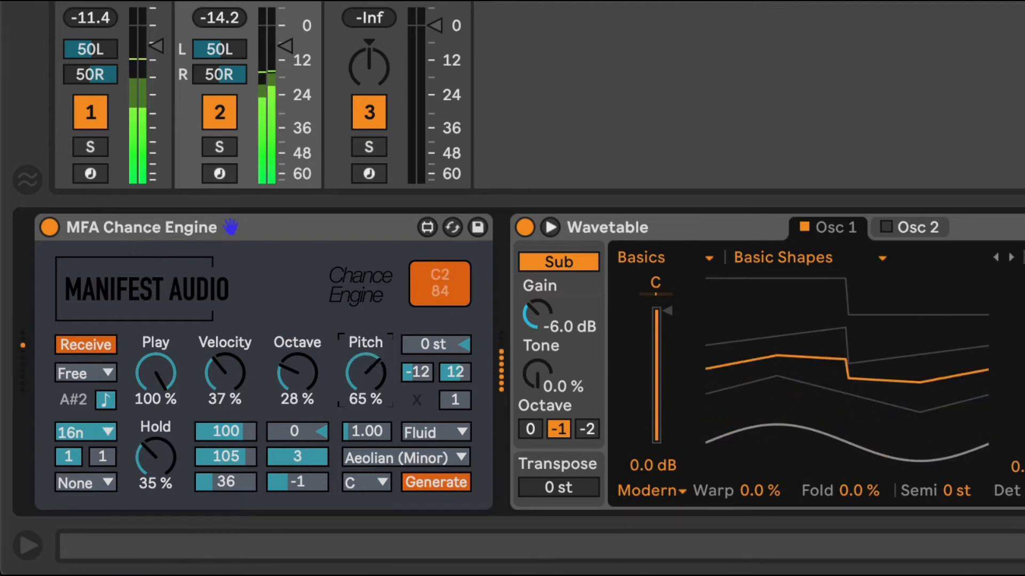
pyautogui.moveTo(366, 372); pyautogui.dragTo(365, 385)
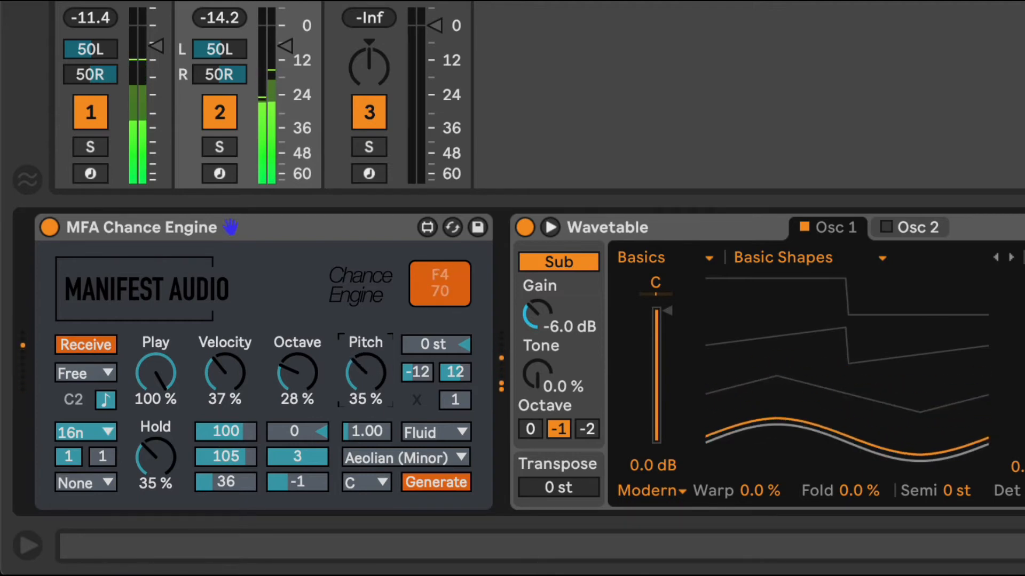
pyautogui.moveTo(166, 378); pyautogui.dragTo(167, 401)
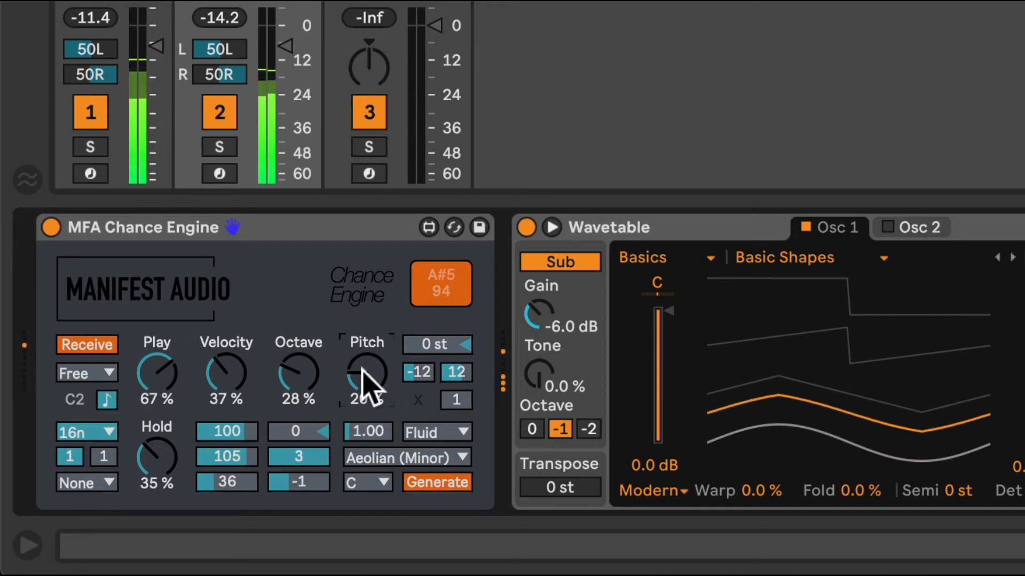
pyautogui.moveTo(366, 389); pyautogui.dragTo(366, 385)
pyautogui.moveTo(157, 373); pyautogui.dragTo(157, 388)
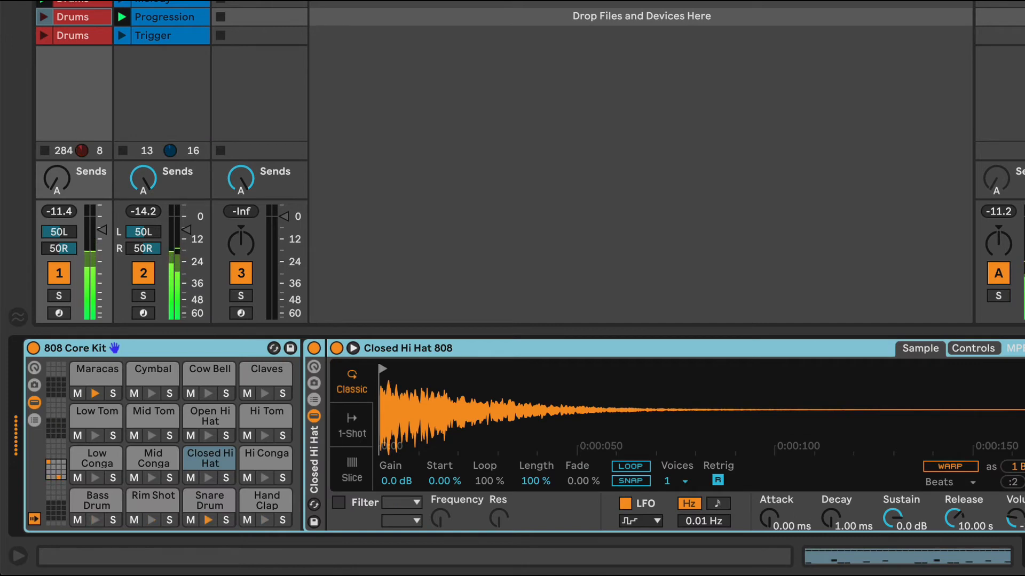
# Load MFA Chance Engine.amxd from the browser onto the Maracas pad of the 808 Core Kit
pyautogui.click(90, 369)
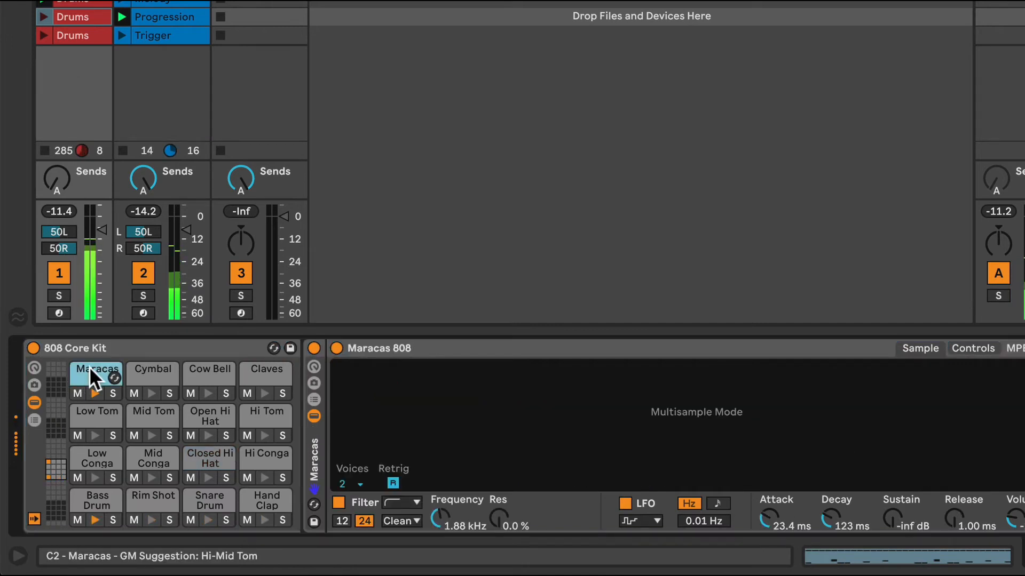
pyautogui.click(21, 1)
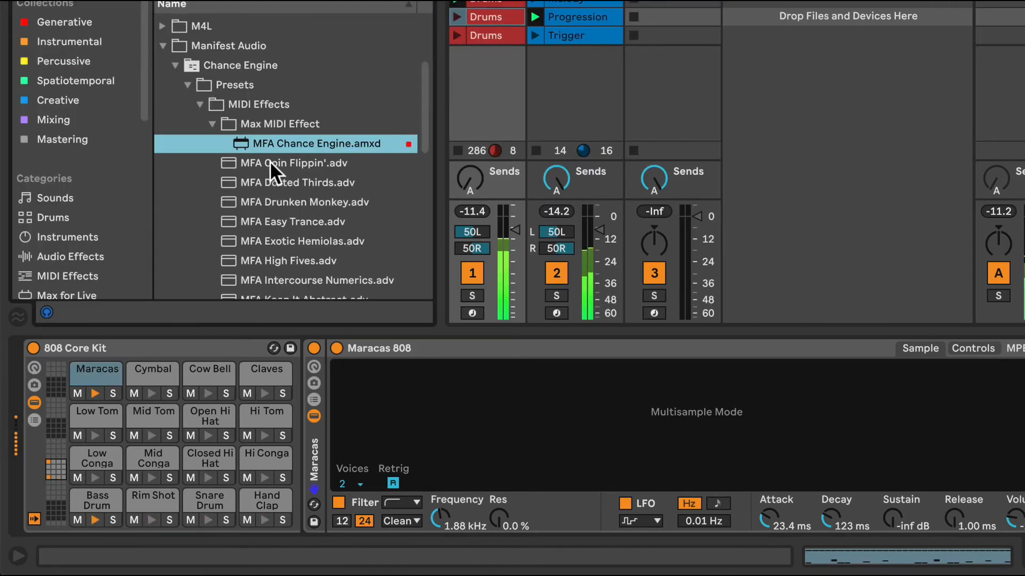
pyautogui.moveTo(293, 143); pyautogui.dragTo(98, 374)
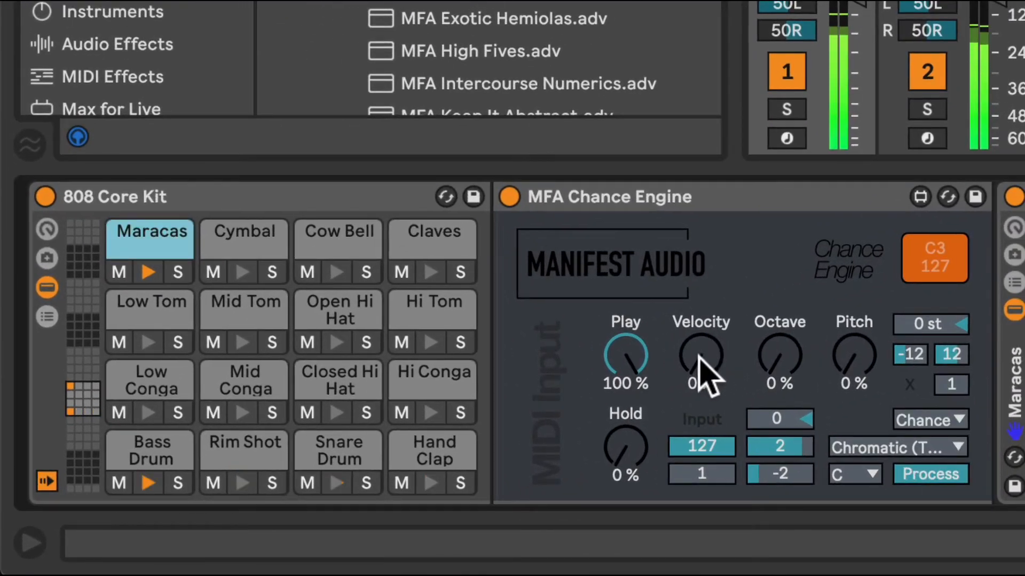
# Set the Maracas Chance Engine's Velocity chance to 45 % with a range of 35 to 112, and its Play chance to 66 %
pyautogui.moveTo(635, 377); pyautogui.dragTo(690, 343)
pyautogui.moveTo(700, 472); pyautogui.dragTo(716, 443)
pyautogui.click(616, 347)
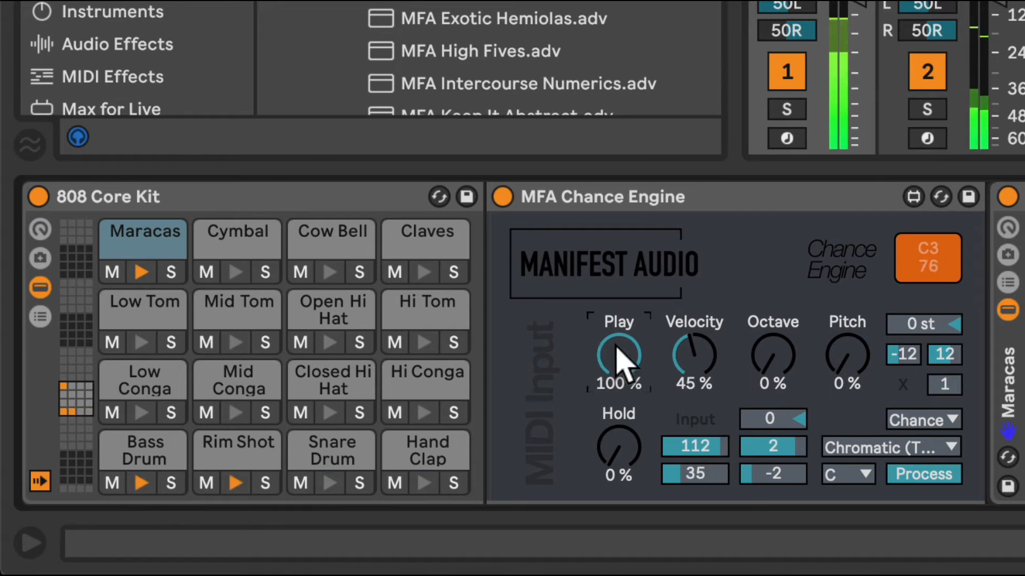
pyautogui.moveTo(620, 362); pyautogui.dragTo(619, 387)
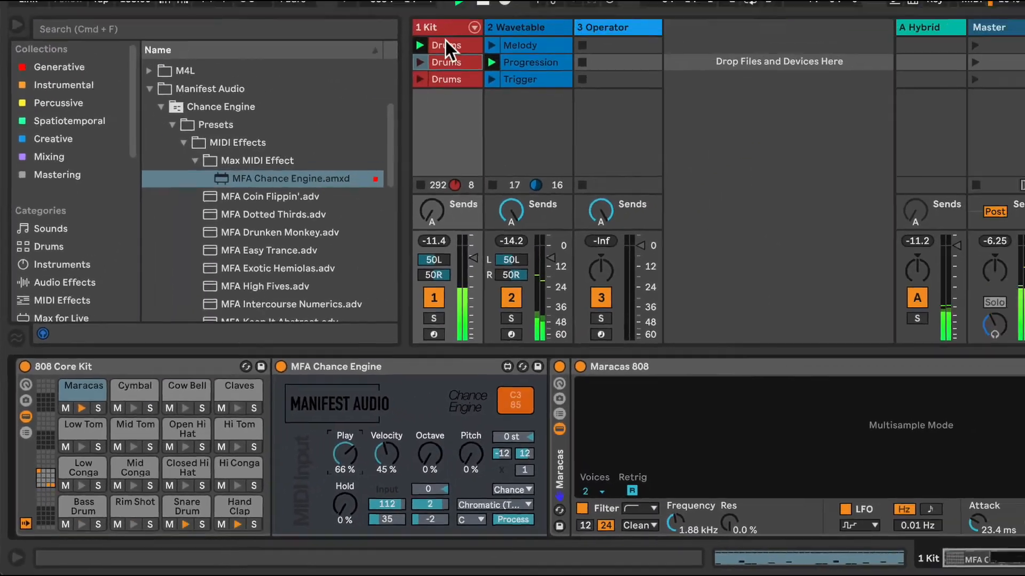
# Examine the Maracas notes in the Kit track's first Drums clip and return to the track's devices
pyautogui.click(419, 75)
pyautogui.click(405, 270)
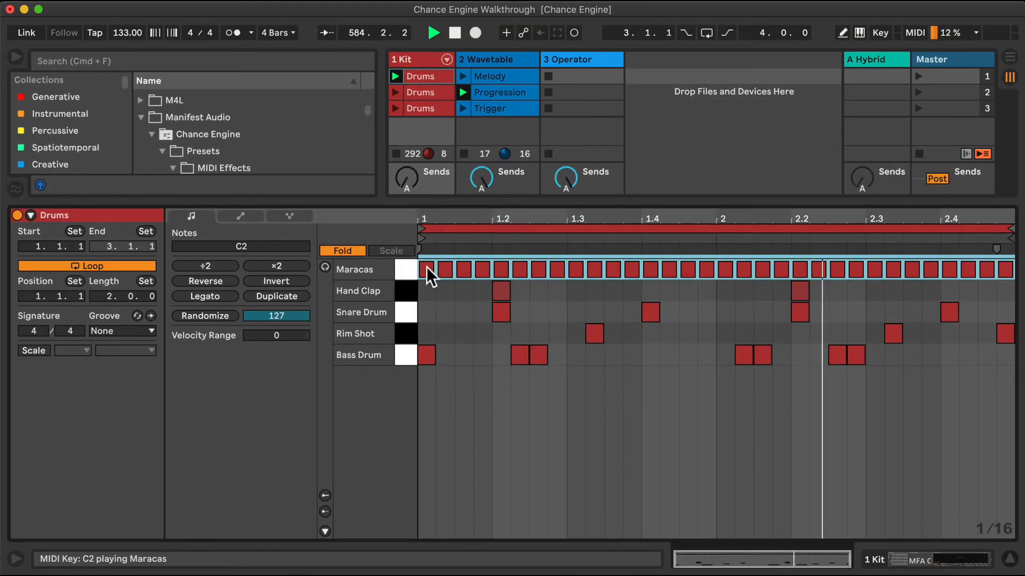
pyautogui.click(411, 60)
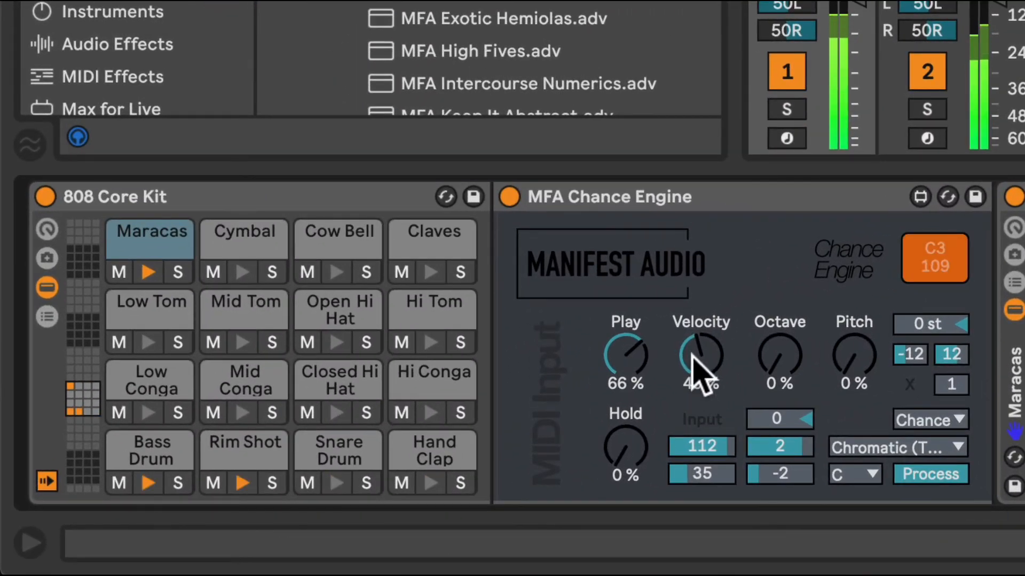
# Set the Maracas Chance Engine's Velocity chance to 57 % with a minimum of 45, and its Pitch chance to 24 %
pyautogui.moveTo(569, 402); pyautogui.dragTo(570, 395)
pyautogui.moveTo(716, 476); pyautogui.dragTo(716, 460)
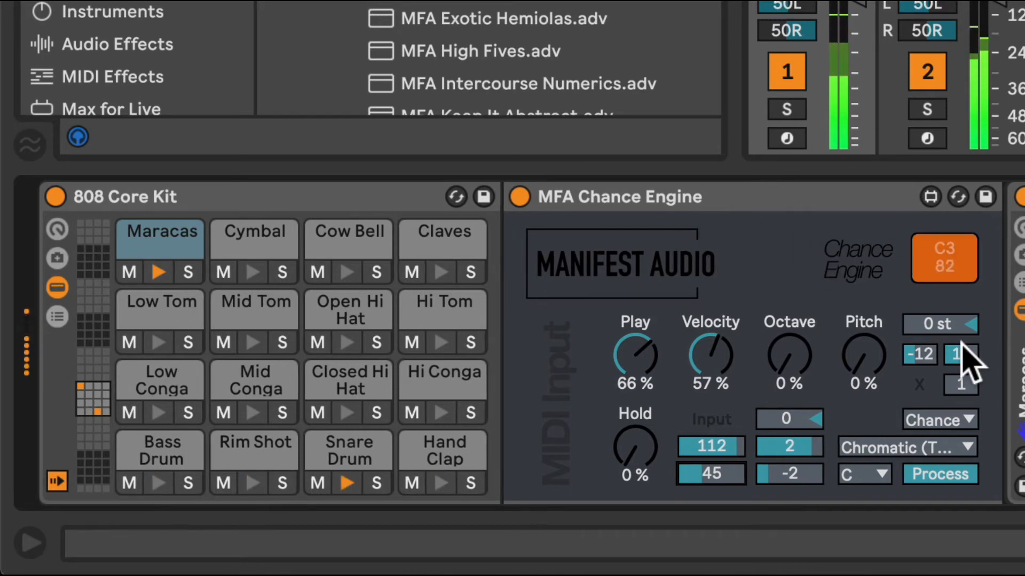
pyautogui.moveTo(864, 374)
pyautogui.mouseDown()
pyautogui.moveTo(865, 337)
pyautogui.moveTo(864, 366)
pyautogui.mouseUp()
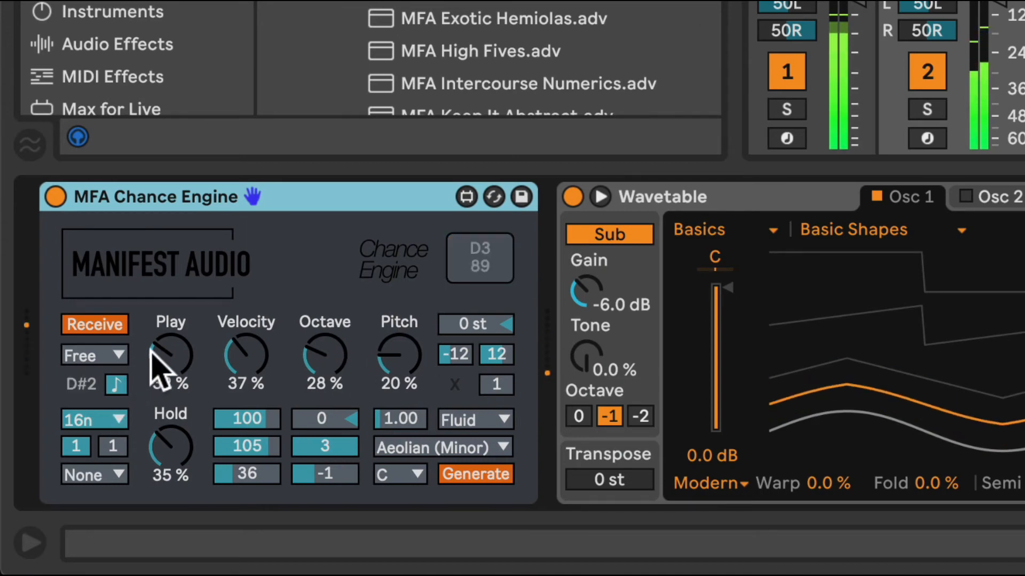
# Turn the Wavetable track's Play chance down to silence, and set the Maracas Chance Engine's Play to 100 % and Velocity to 0 %
pyautogui.moveTo(165, 361); pyautogui.dragTo(165, 398)
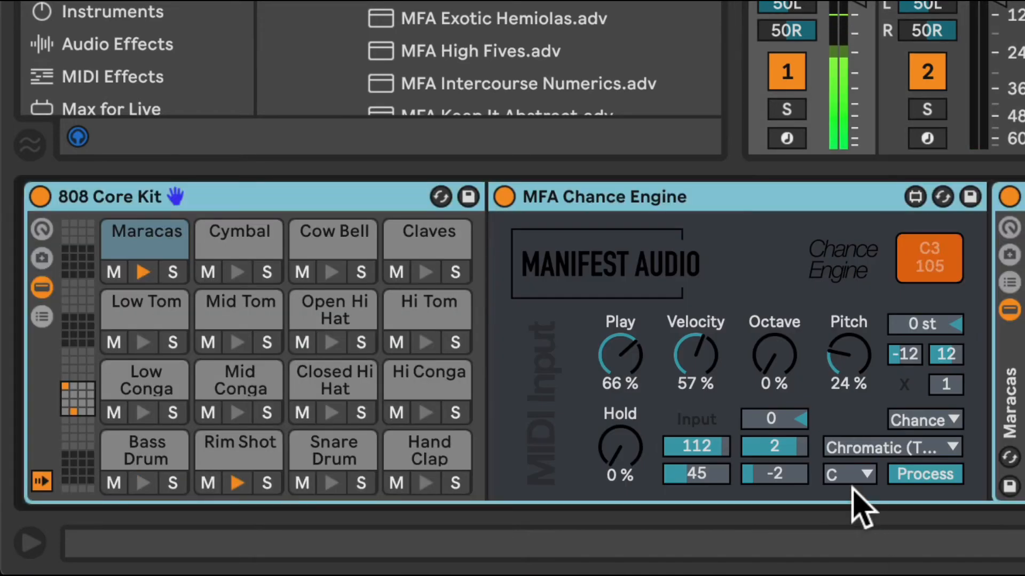
pyautogui.moveTo(635, 368); pyautogui.dragTo(693, 368)
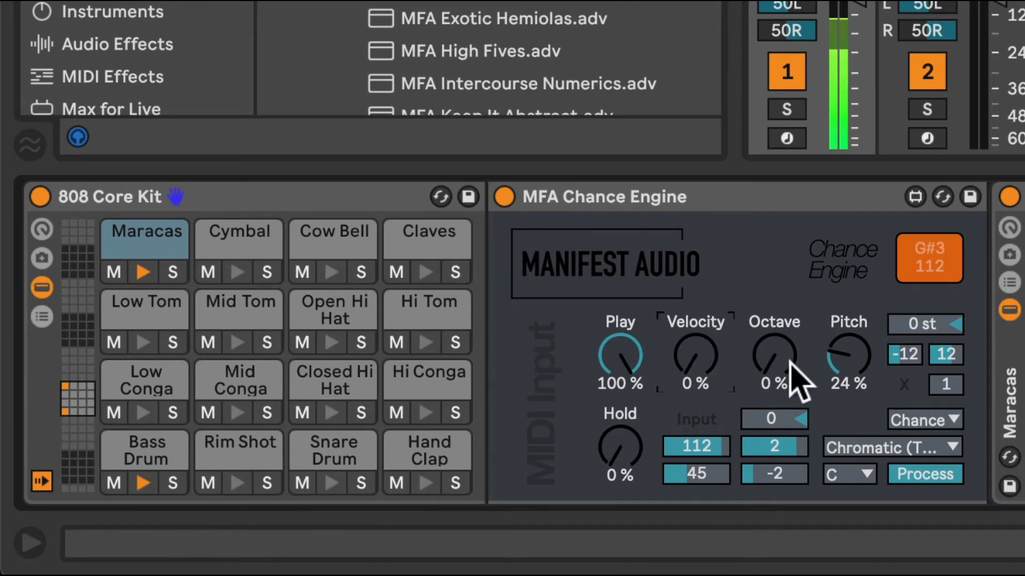
# Try Octave at 33 % with Pitch at 40 % on the Maracas, and reduce them to 21 % and 29 % with Velocity at 31 %
pyautogui.moveTo(841, 366); pyautogui.dragTo(848, 342)
pyautogui.moveTo(785, 360); pyautogui.dragTo(770, 354)
pyautogui.hscroll(8, 754, 331)
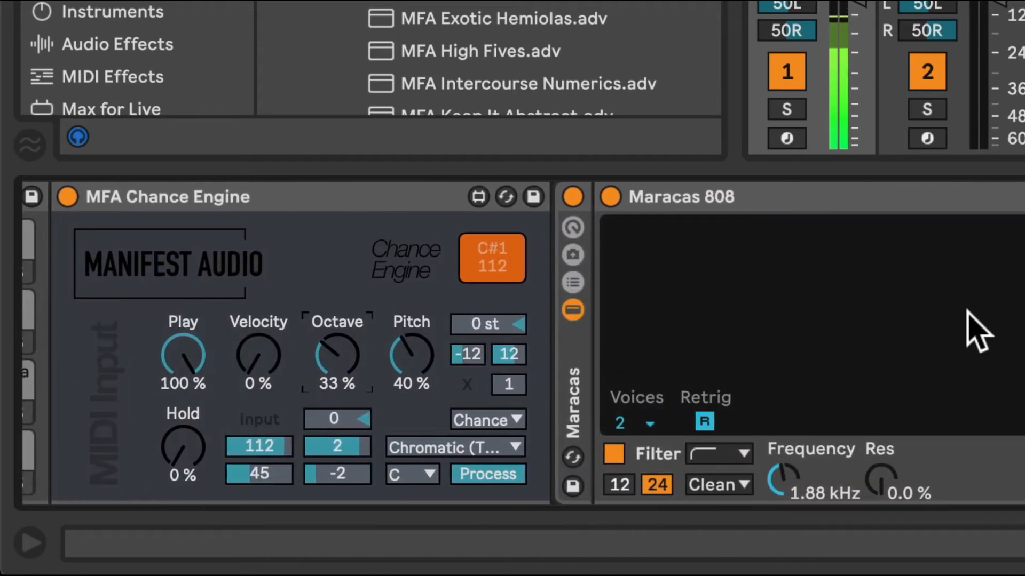
pyautogui.hscroll(-7, 968, 336)
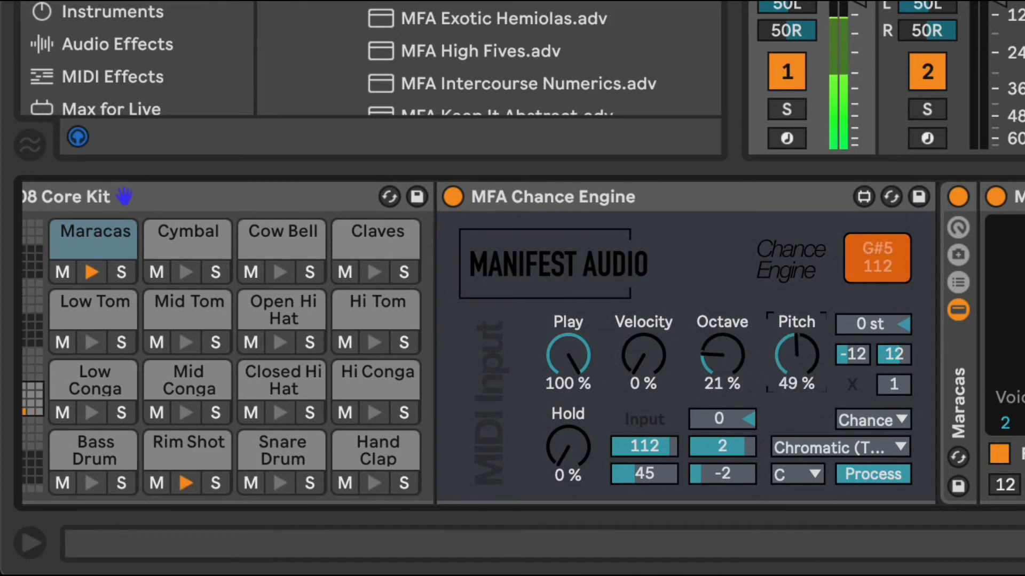
pyautogui.moveTo(796, 355); pyautogui.dragTo(796, 374)
pyautogui.moveTo(643, 355); pyautogui.dragTo(643, 333)
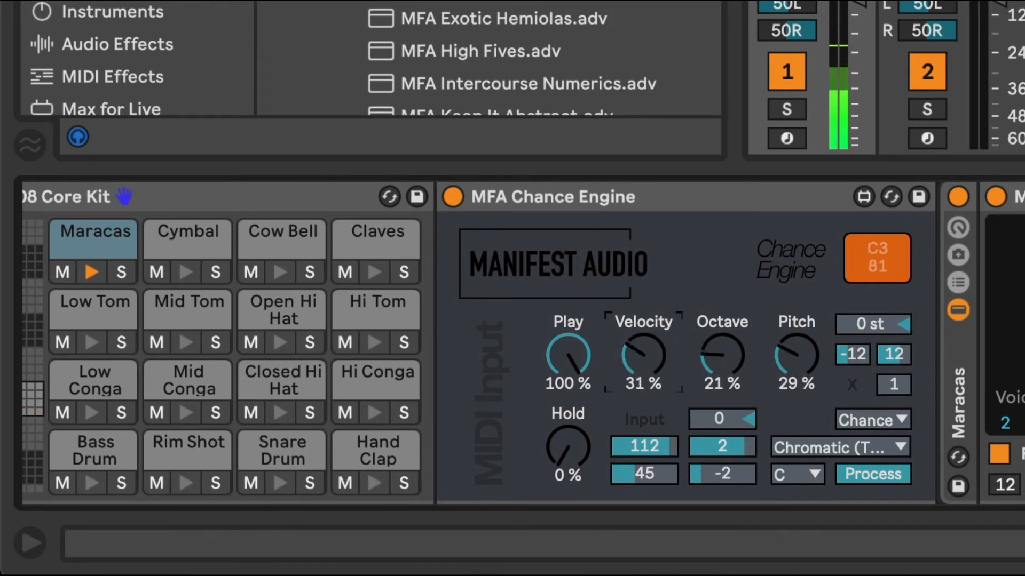
# Lower the Maracas Play chance to 73 % and raise its Velocity chance to 35 %
pyautogui.moveTo(590, 373); pyautogui.dragTo(591, 403)
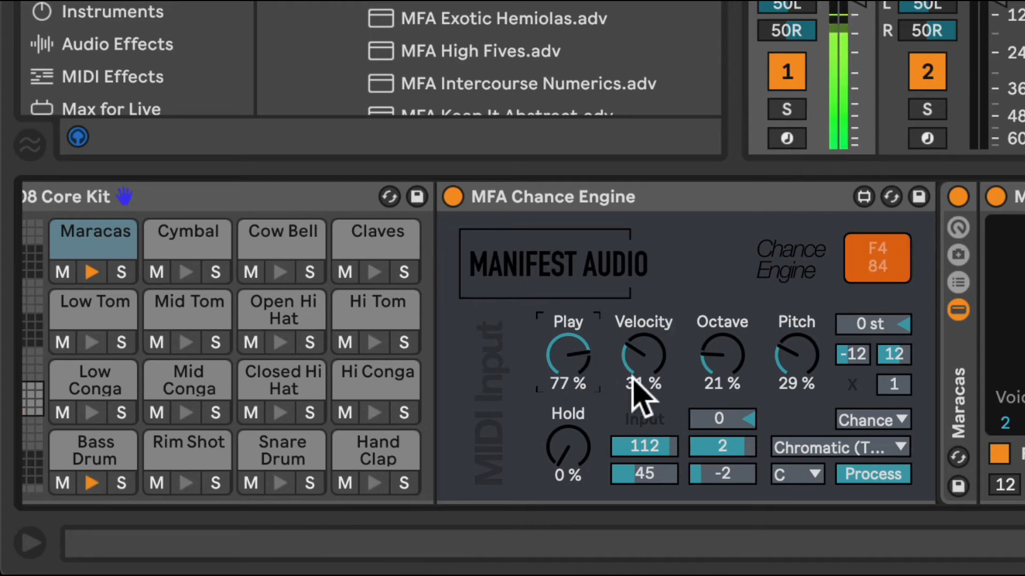
pyautogui.moveTo(562, 352); pyautogui.dragTo(641, 366)
pyautogui.click(644, 358)
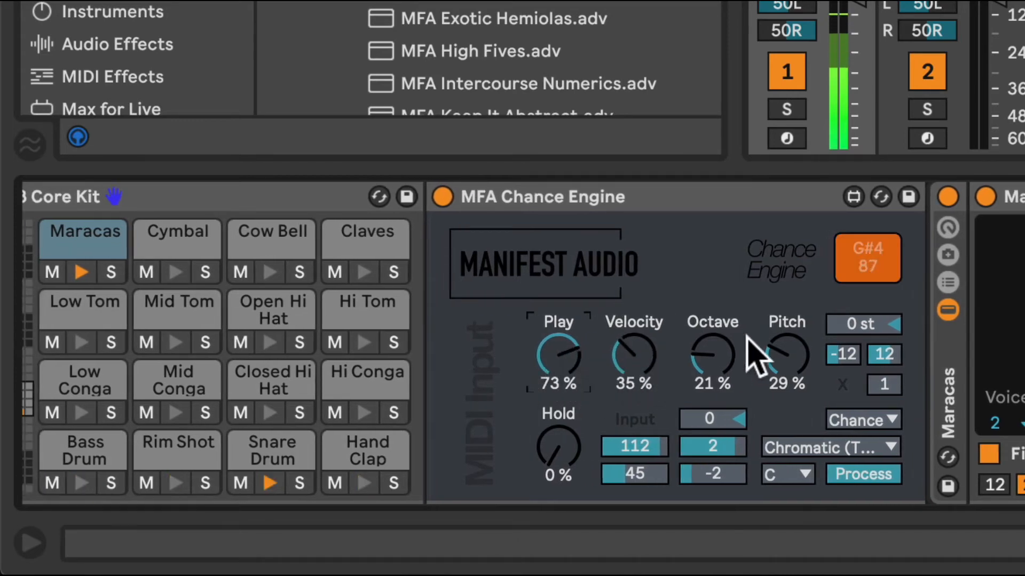
# Set the Maracas Octave and Pitch chances to 0 % and its Play chance to 69 %
pyautogui.moveTo(727, 354); pyautogui.dragTo(727, 373)
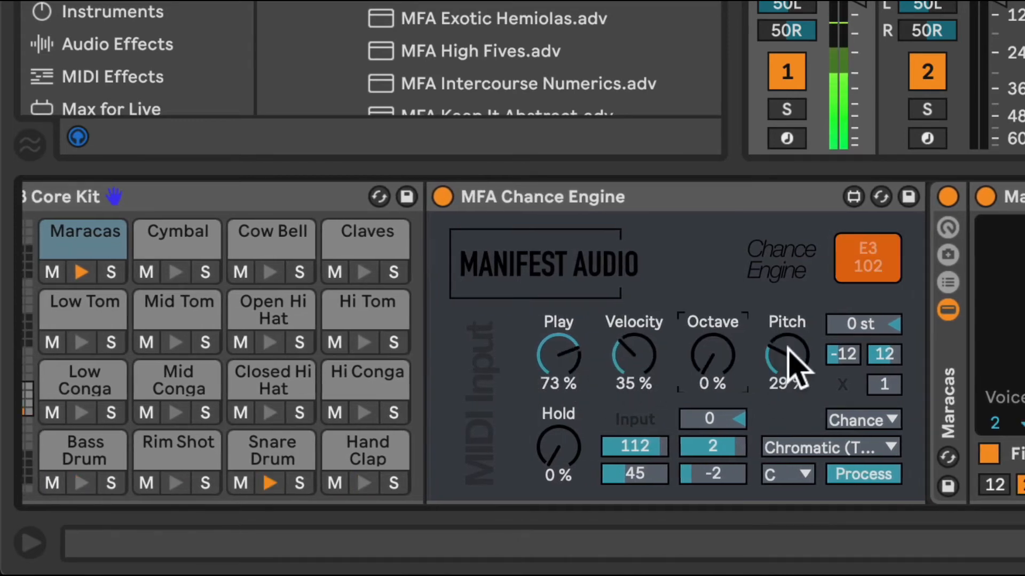
pyautogui.moveTo(788, 354); pyautogui.dragTo(789, 368)
pyautogui.moveTo(560, 368); pyautogui.dragTo(562, 372)
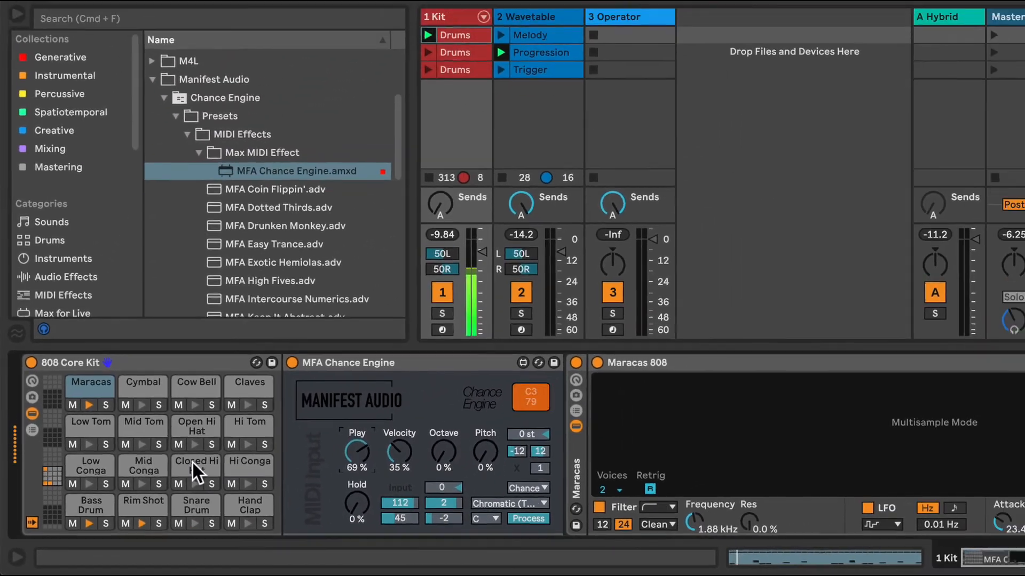
# Load MFA Chance Engine.amxd onto the Closed Hi Hat pad and switch it to Generate mode
pyautogui.click(193, 463)
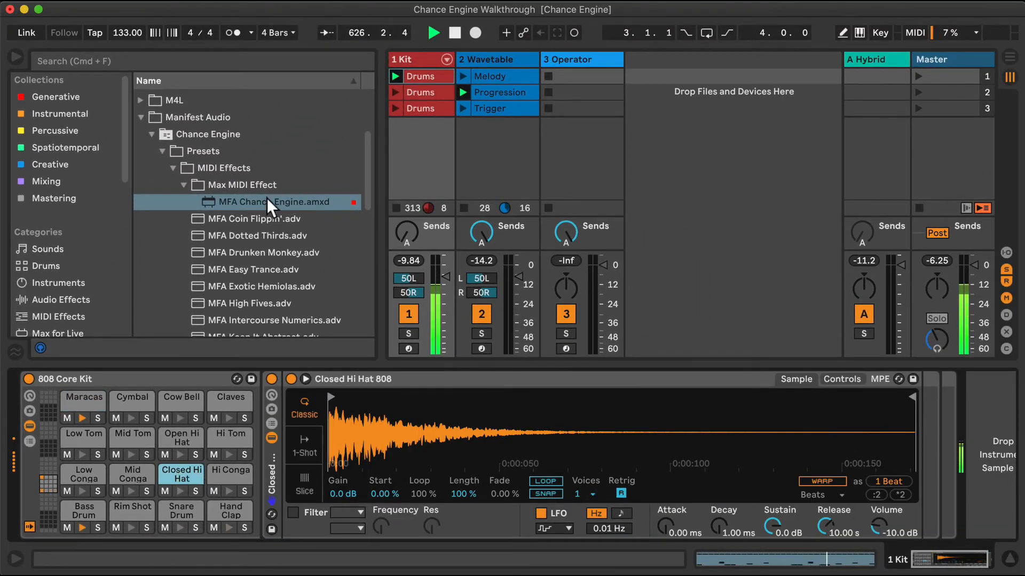
pyautogui.moveTo(267, 202); pyautogui.dragTo(191, 467)
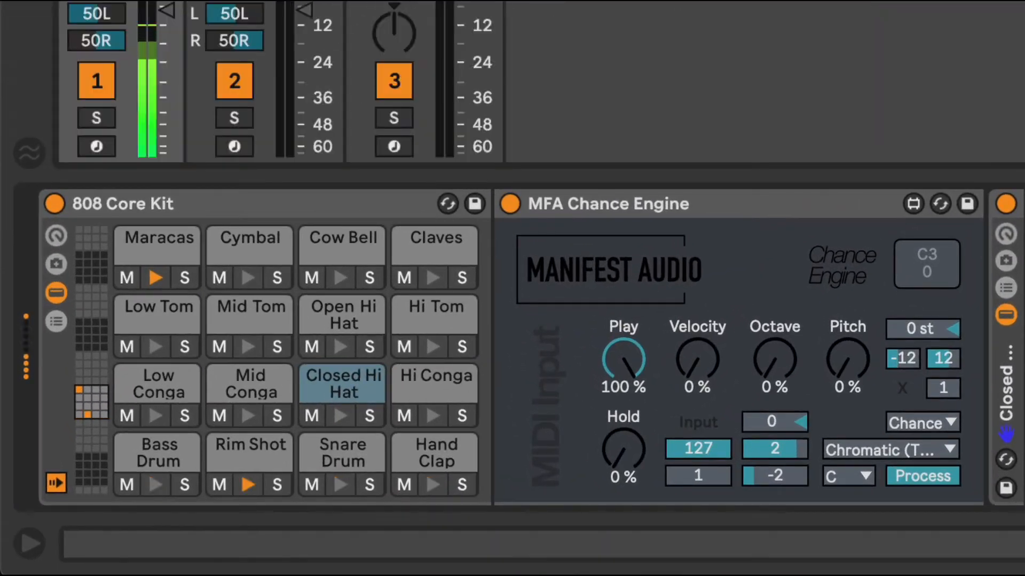
pyautogui.click(935, 476)
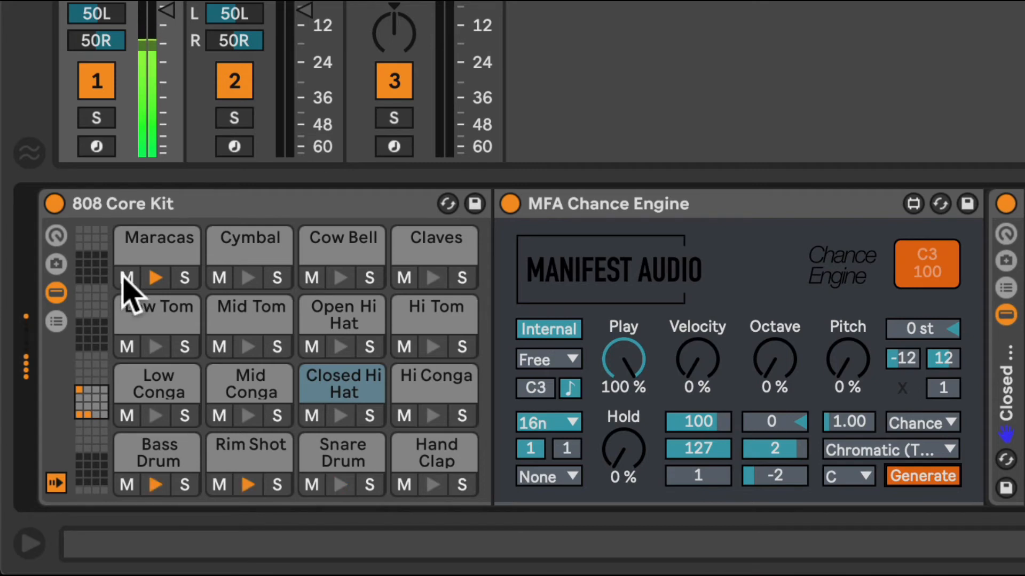
# Mute the Maracas pad and set the Closed Hi Hat Chance Engine's base rate to 32n
pyautogui.click(127, 278)
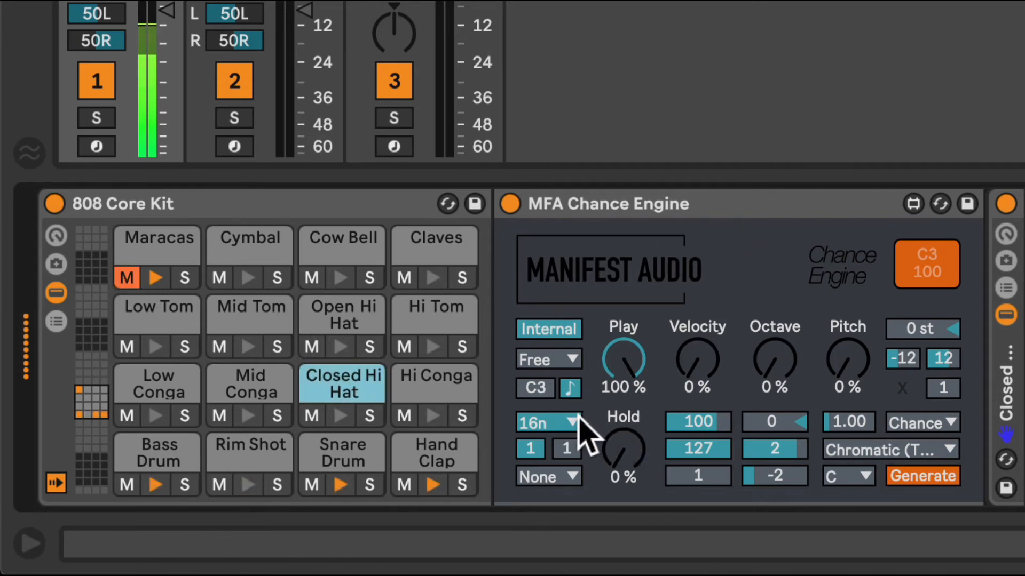
pyautogui.click(566, 424)
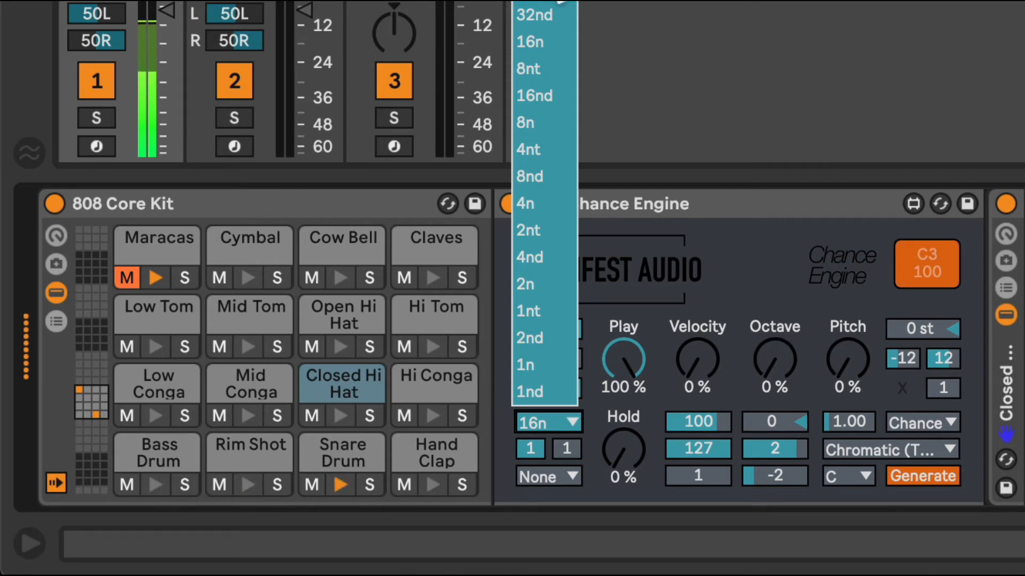
pyautogui.click(561, 2)
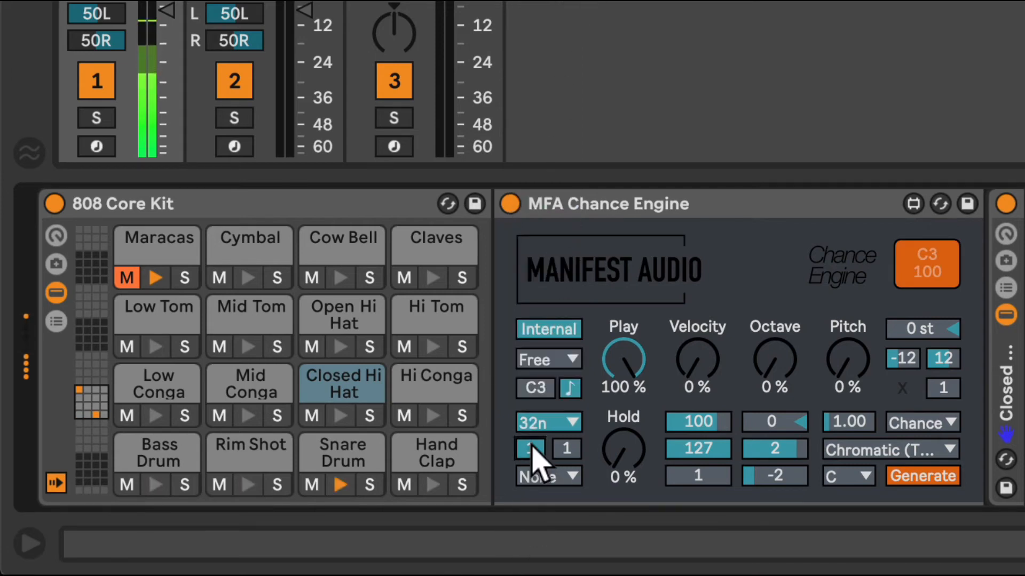
# Set the Closed Hi Hat rate multiplier to 2, Play chance to 79 %, Velocity chance to 23 % and minimum velocity to 42
pyautogui.moveTo(540, 457); pyautogui.dragTo(539, 449)
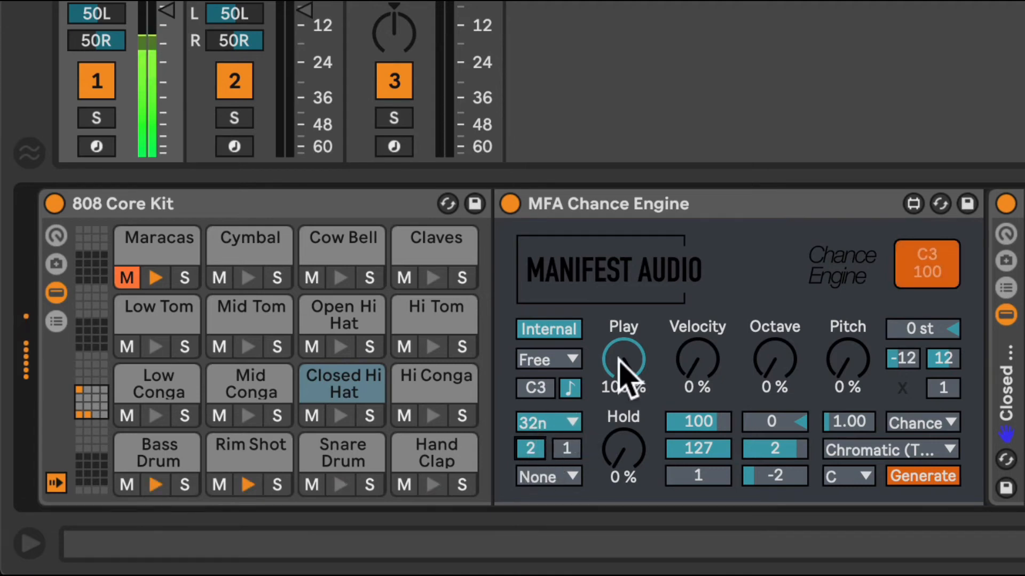
pyautogui.moveTo(530, 446); pyautogui.dragTo(531, 451)
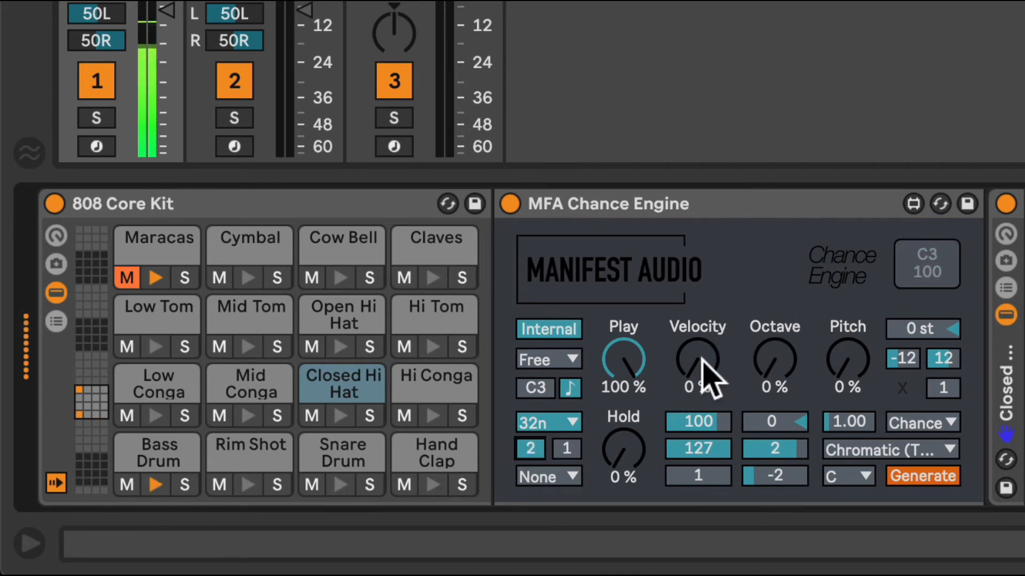
pyautogui.moveTo(700, 362); pyautogui.dragTo(700, 341)
pyautogui.moveTo(630, 357); pyautogui.dragTo(630, 379)
pyautogui.moveTo(710, 475); pyautogui.dragTo(710, 425)
pyautogui.moveTo(685, 474); pyautogui.dragTo(686, 481)
pyautogui.moveTo(707, 382); pyautogui.dragTo(707, 374)
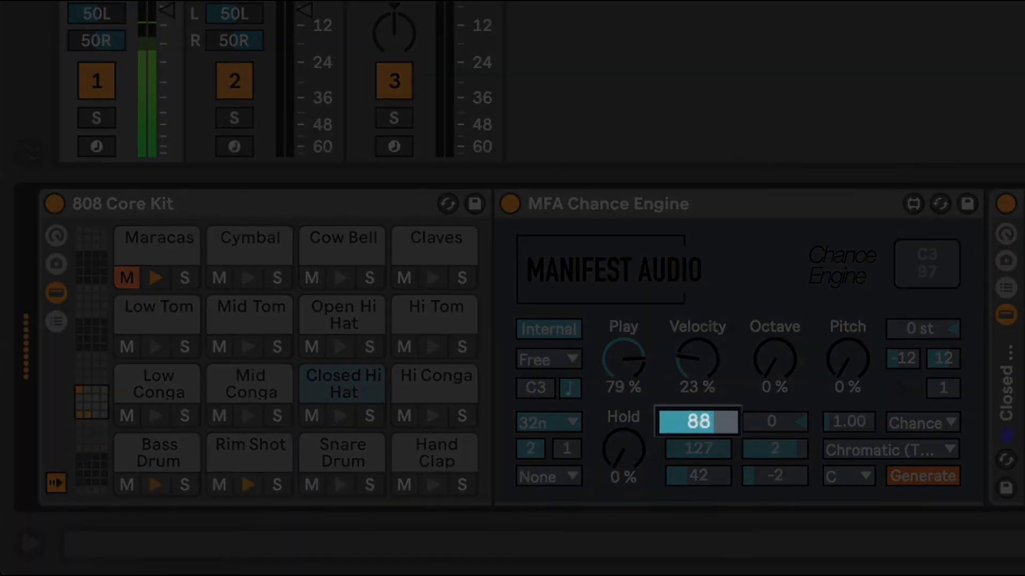
# Try a Closed Hi Hat base velocity of 127, restore it to 100, and set Velocity chance to 30 % and minimum velocity to 61
pyautogui.moveTo(698, 421)
pyautogui.mouseDown()
pyautogui.moveTo(698, 431)
pyautogui.moveTo(698, 404)
pyautogui.mouseUp()
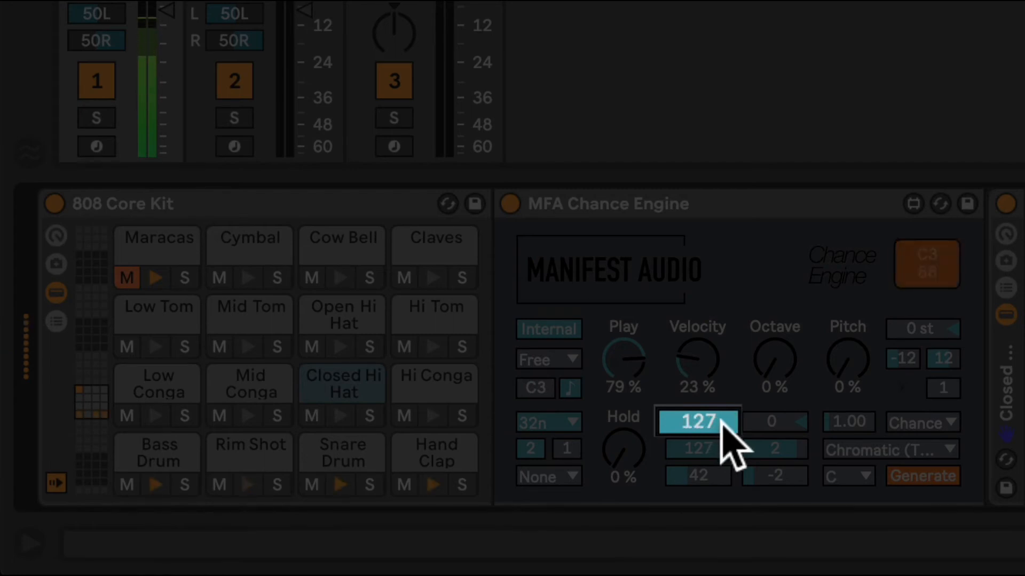
pyautogui.moveTo(710, 419); pyautogui.dragTo(710, 433)
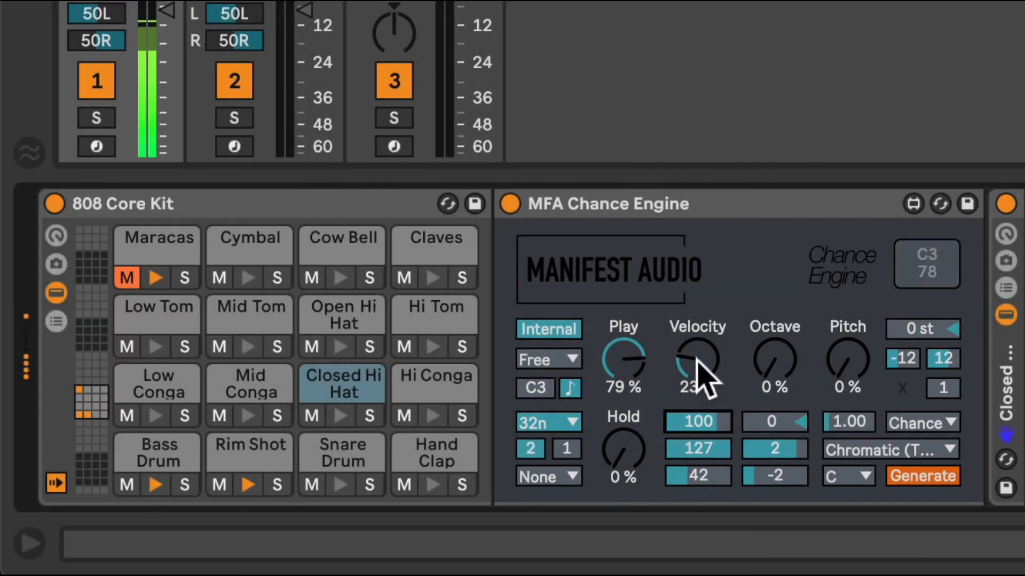
pyautogui.moveTo(694, 366); pyautogui.dragTo(694, 358)
pyautogui.moveTo(698, 475); pyautogui.dragTo(698, 465)
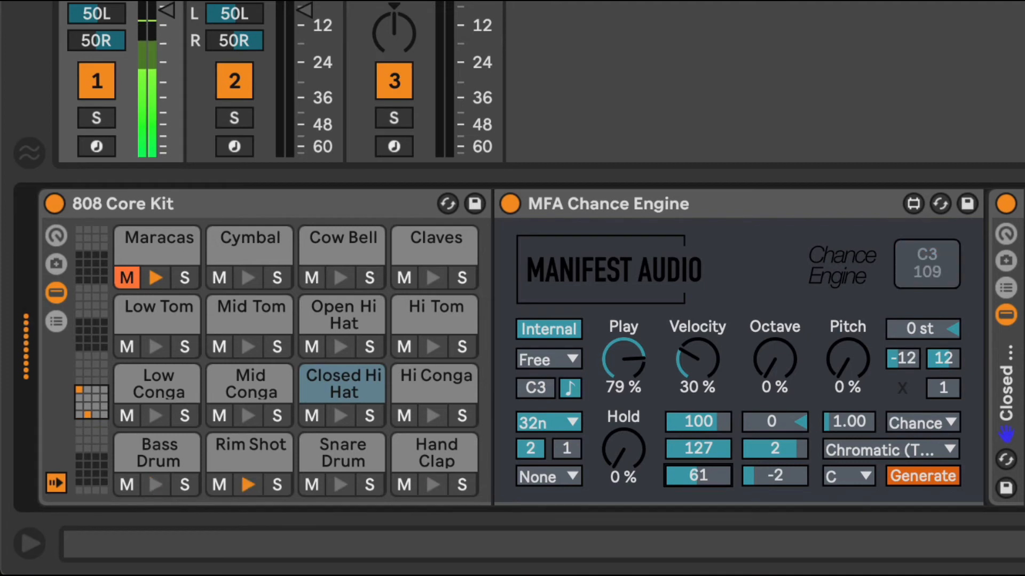
pyautogui.click(627, 360)
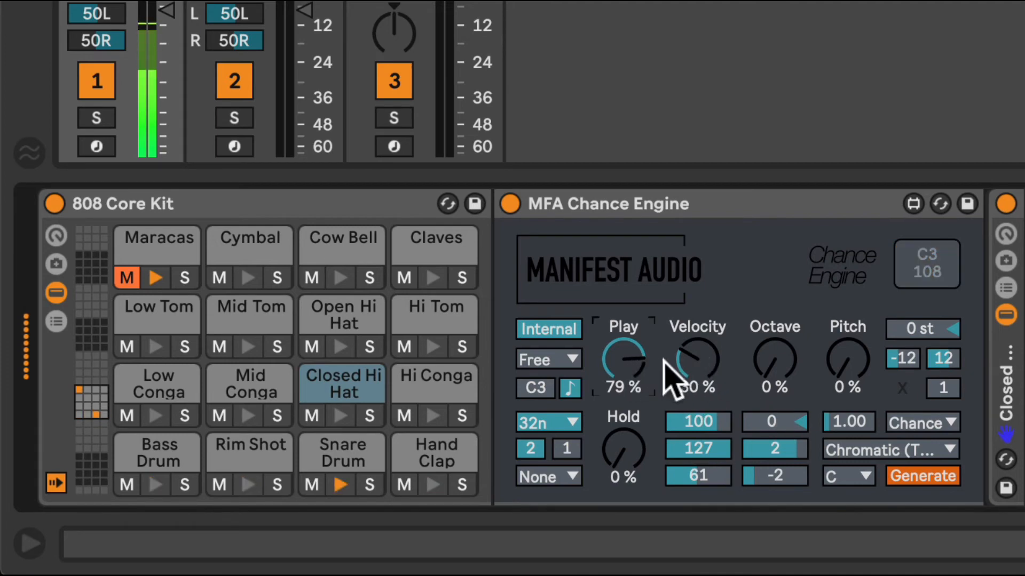
# Raise the Closed Hi Hat Octave chance to 27 % and its Pitch chance to 36 %
pyautogui.moveTo(777, 373); pyautogui.dragTo(777, 354)
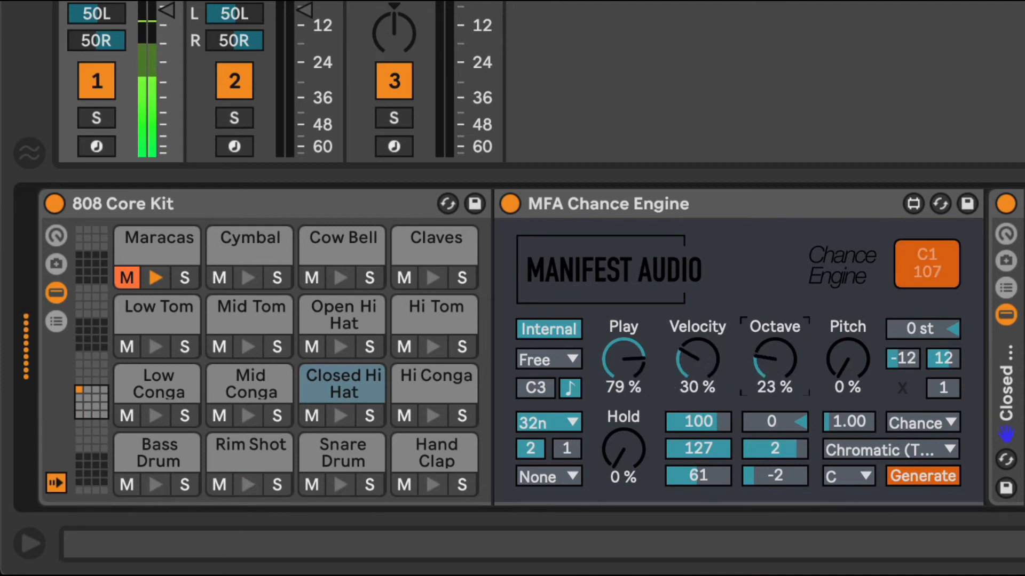
pyautogui.moveTo(848, 396); pyautogui.dragTo(847, 371)
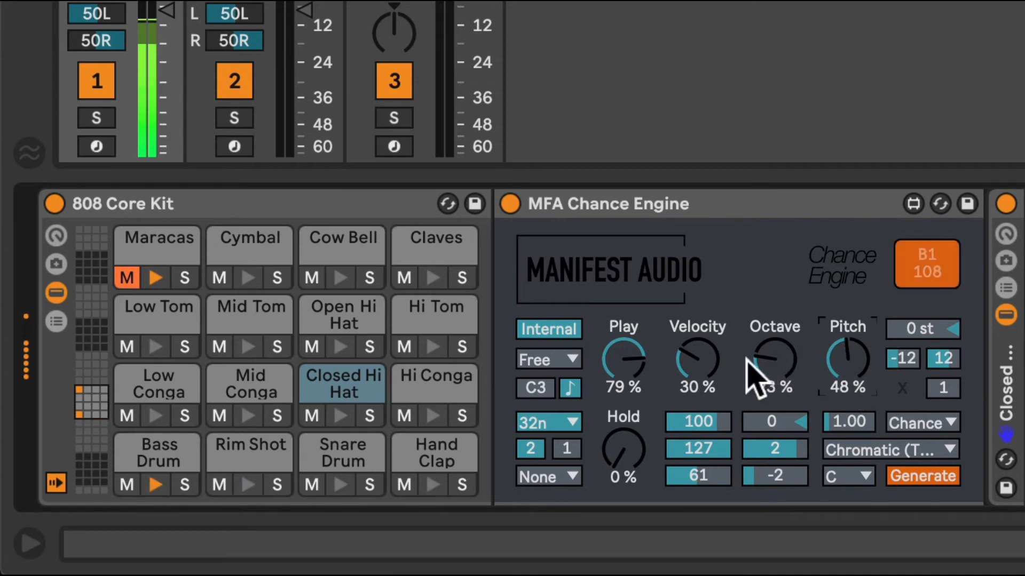
pyautogui.moveTo(785, 374); pyautogui.dragTo(785, 384)
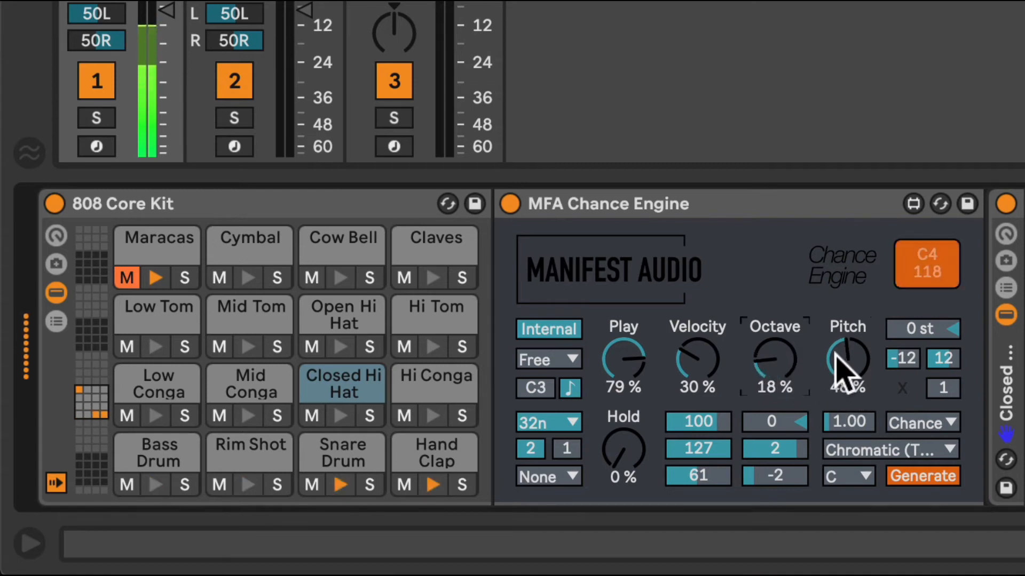
pyautogui.moveTo(849, 367); pyautogui.dragTo(848, 356)
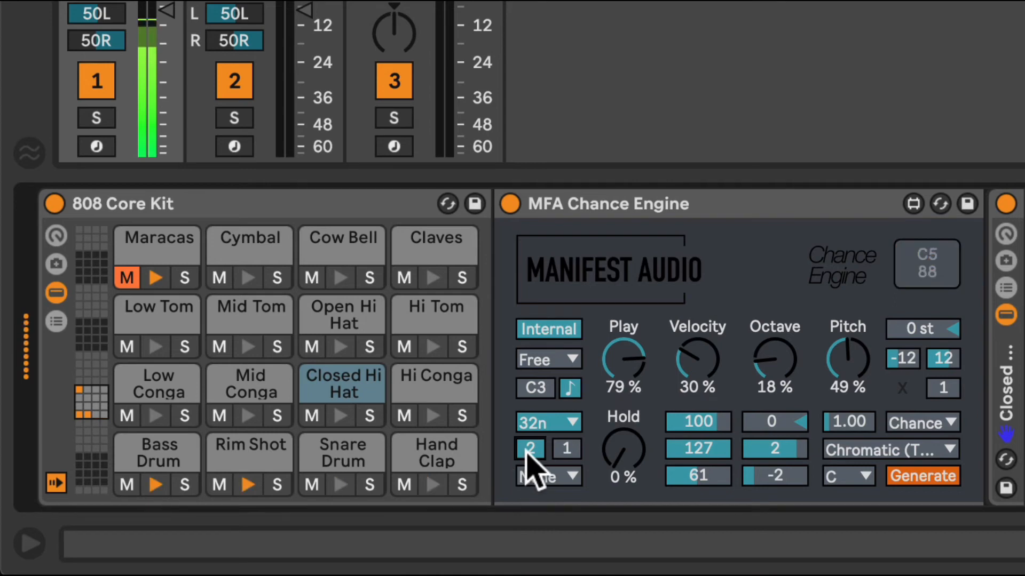
pyautogui.moveTo(816, 368); pyautogui.dragTo(782, 354)
# Set the Closed Hi Hat note duration to 1.58, Velocity chance to 39 %, Octave chance to 37 % and Pitch chance to 45 %
pyautogui.moveTo(859, 422)
pyautogui.mouseDown()
pyautogui.moveTo(859, 443)
pyautogui.moveTo(869, 416)
pyautogui.mouseUp()
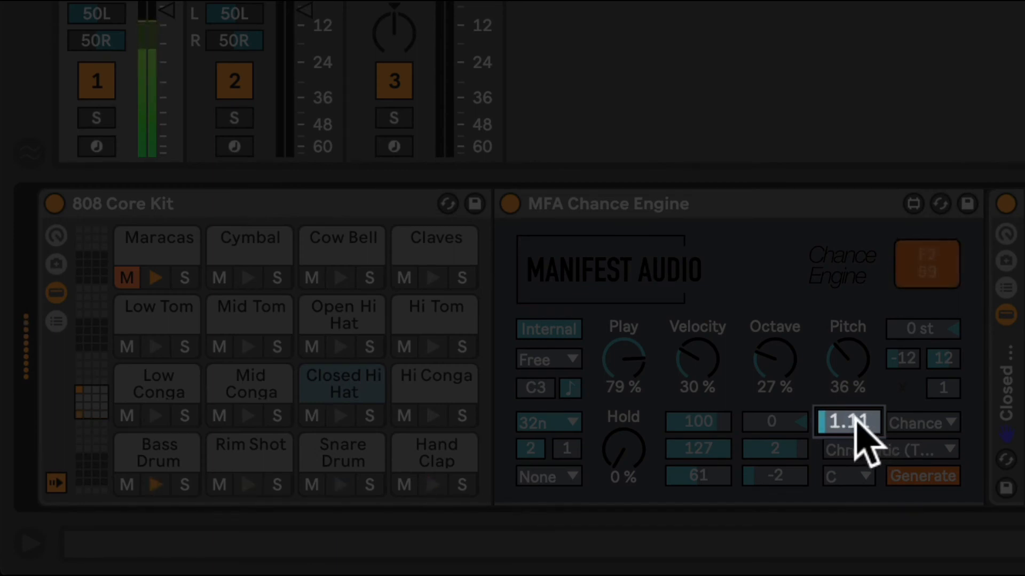
pyautogui.moveTo(863, 439); pyautogui.dragTo(862, 413)
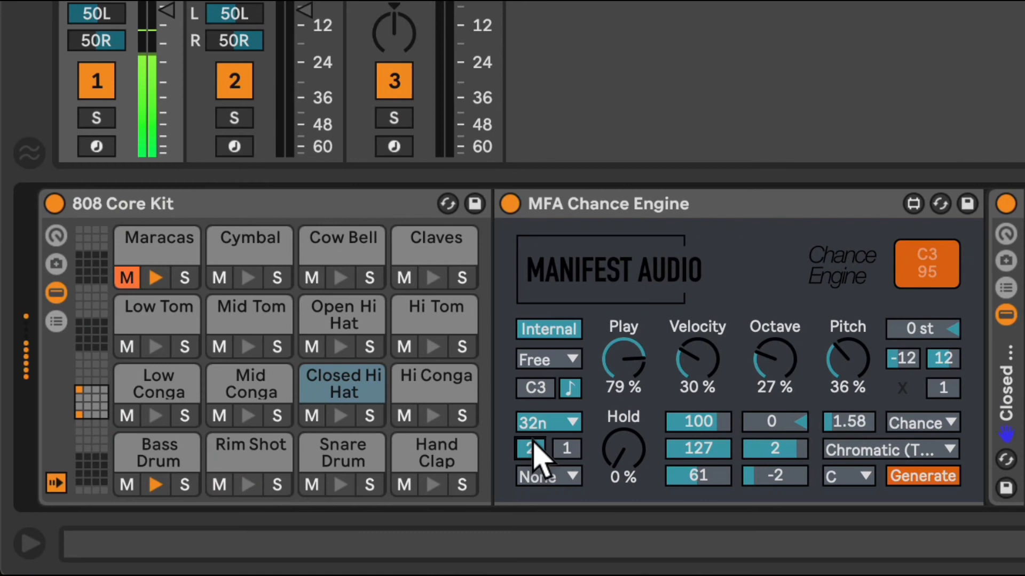
pyautogui.moveTo(538, 450); pyautogui.dragTo(538, 465)
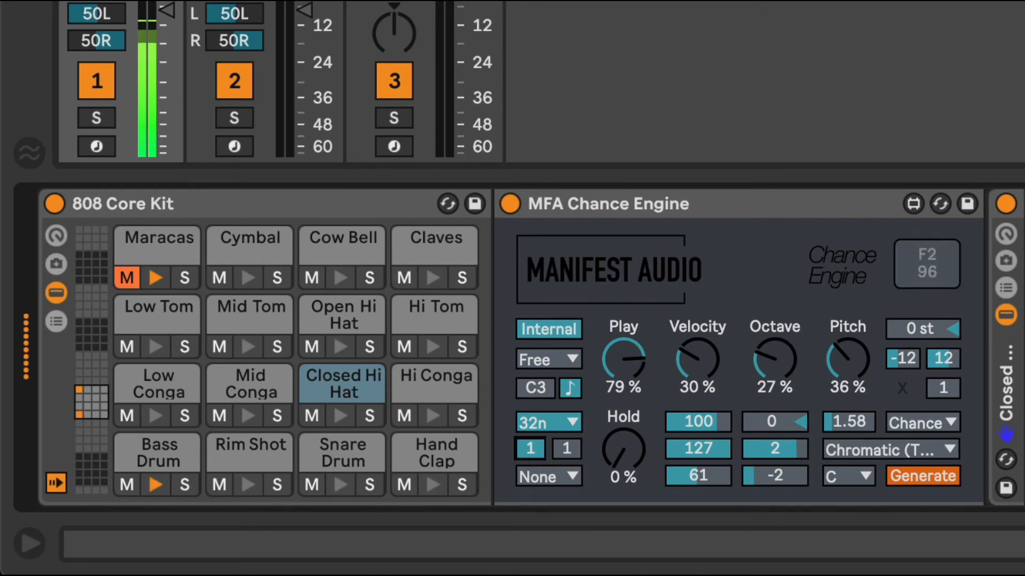
pyautogui.moveTo(719, 355); pyautogui.dragTo(774, 358)
pyautogui.moveTo(847, 373); pyautogui.dragTo(847, 360)
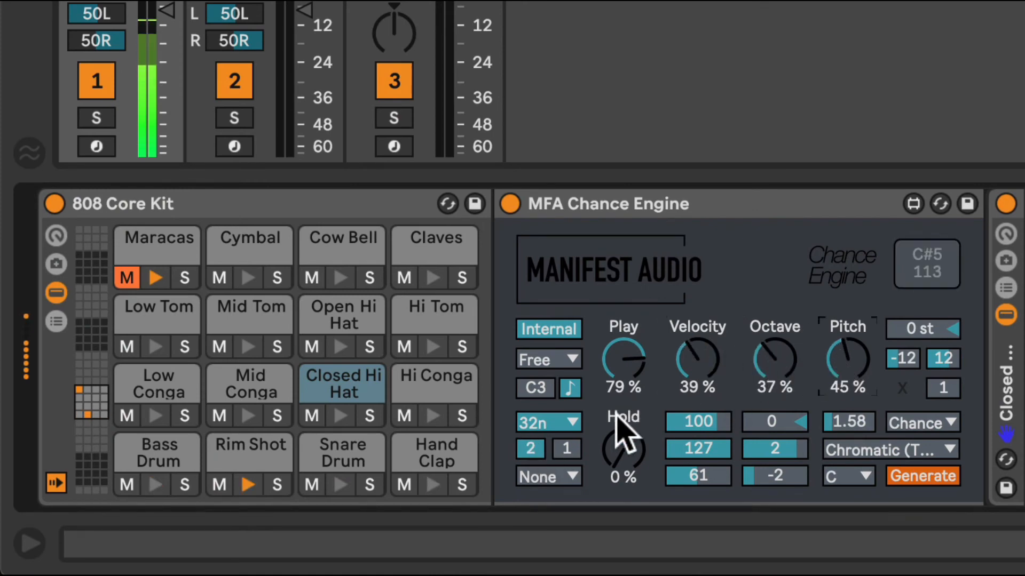
# Reset the Closed Hi Hat Octave and Pitch chances to 0 % and restore its base note to C3
pyautogui.click(528, 451)
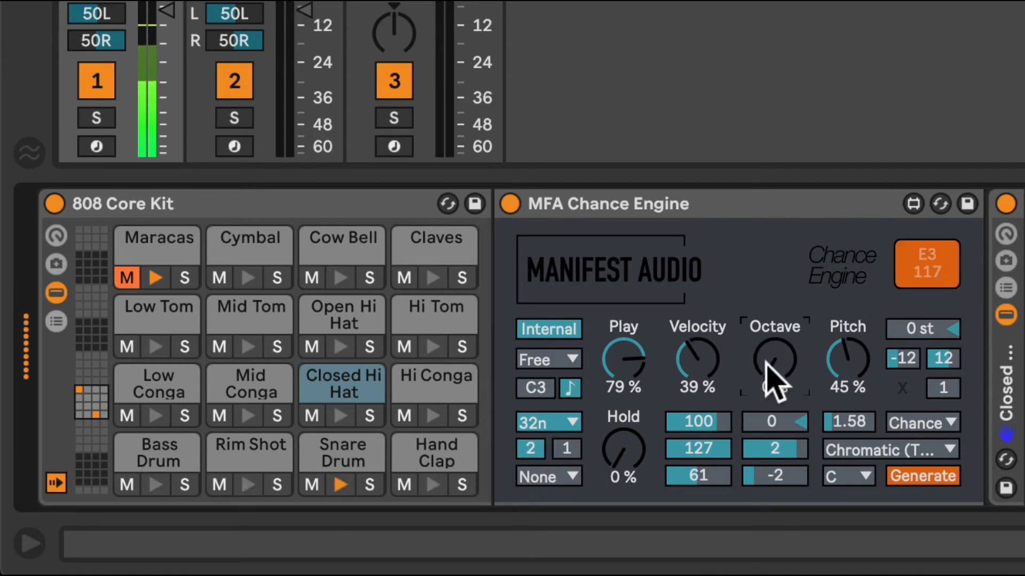
pyautogui.doubleClick(846, 362)
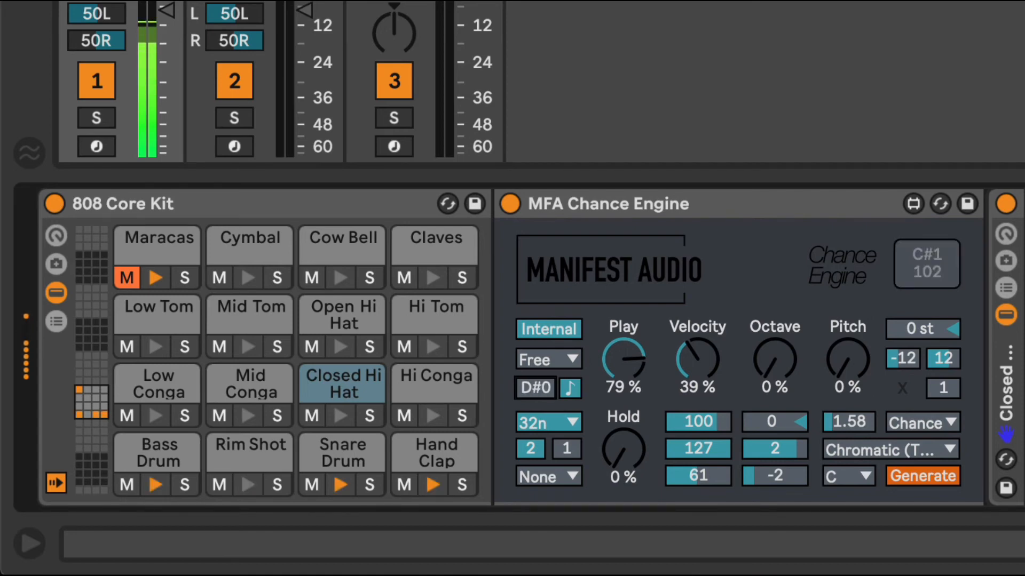
pyautogui.press('super+z')
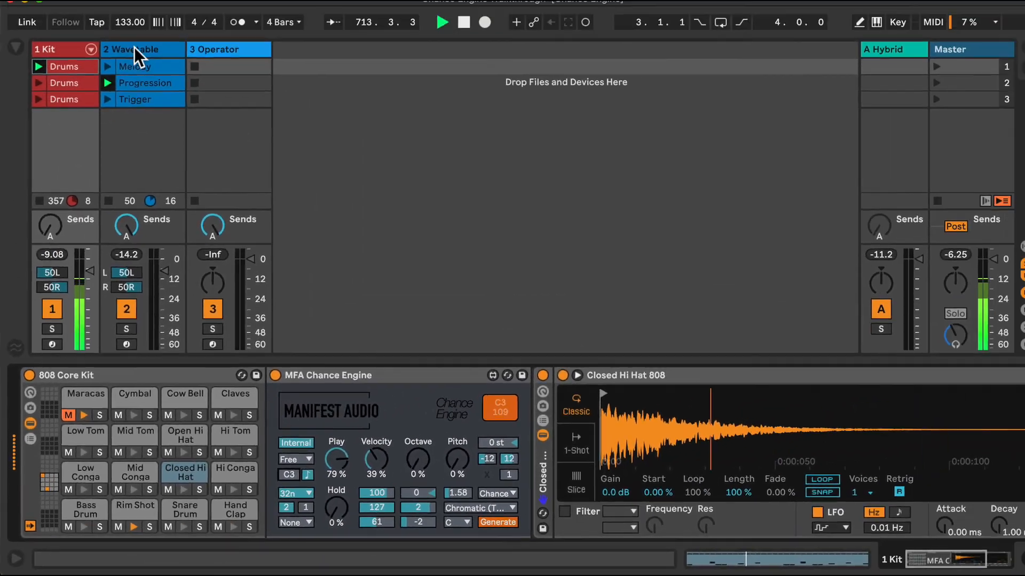
# On the Wavetable track, switch the Chance Engine from Receive to Internal and set its Play chance to 48 %
pyautogui.click(134, 49)
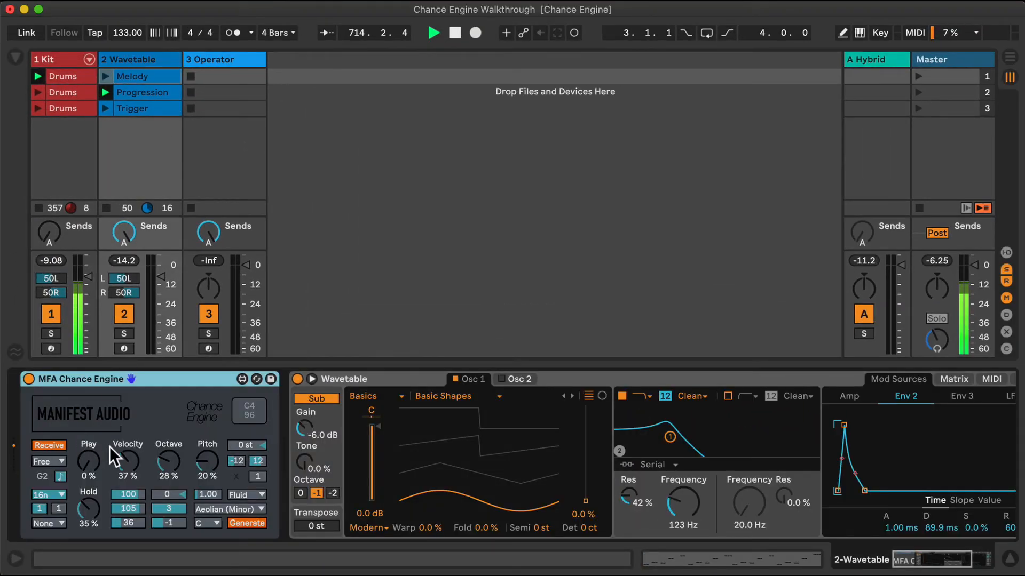
pyautogui.moveTo(82, 463); pyautogui.dragTo(82, 446)
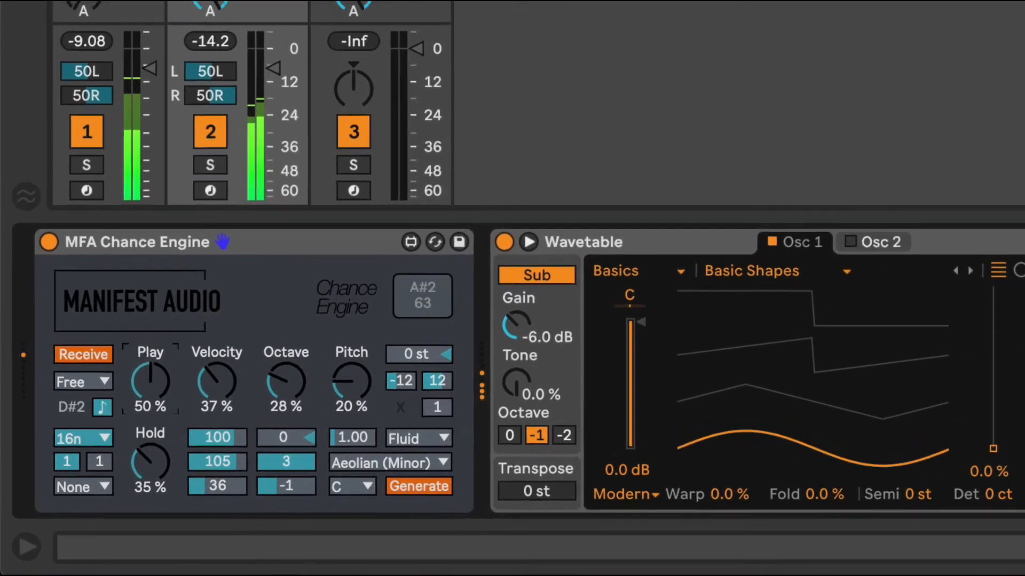
pyautogui.moveTo(138, 382); pyautogui.dragTo(138, 385)
pyautogui.click(112, 331)
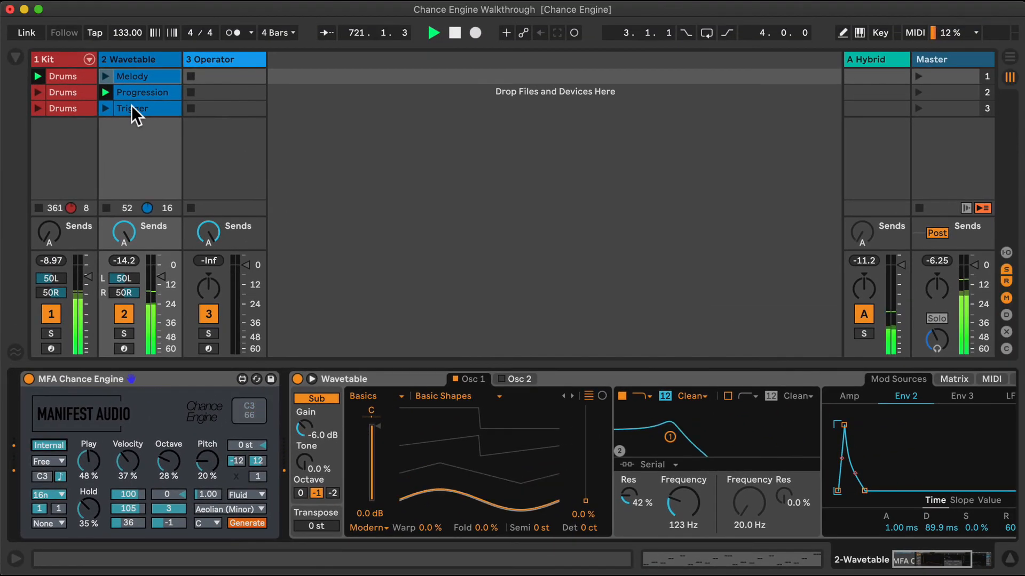
# View the notes of the Wavetable track's Trigger clip, return to the track's devices and launch that clip
pyautogui.doubleClick(132, 109)
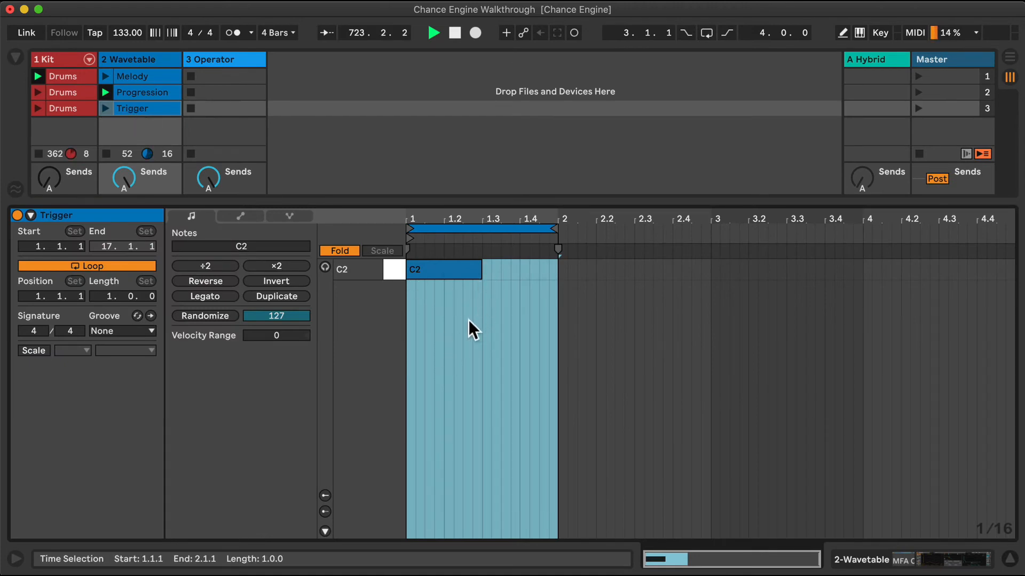
pyautogui.click(138, 55)
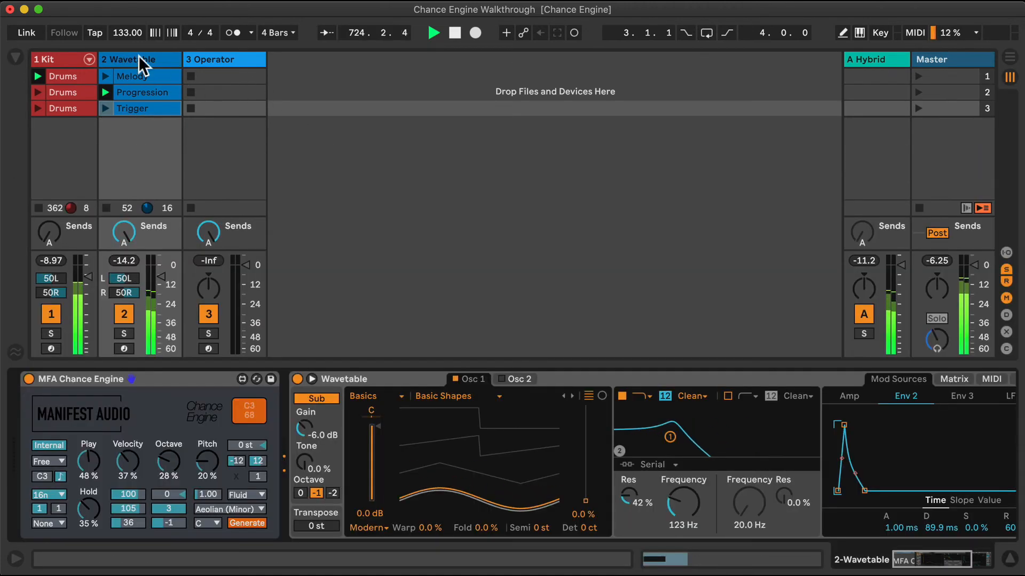
pyautogui.click(105, 107)
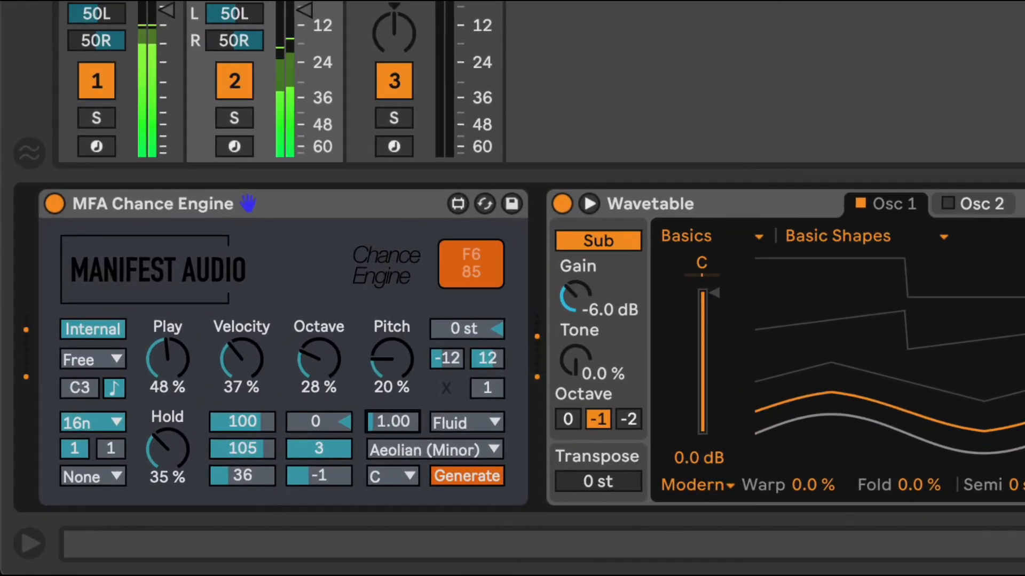
# Set the Wavetable Chance Engine's note duration to 0.37 and change its mode from Free to Gate
pyautogui.moveTo(393, 421); pyautogui.dragTo(393, 434)
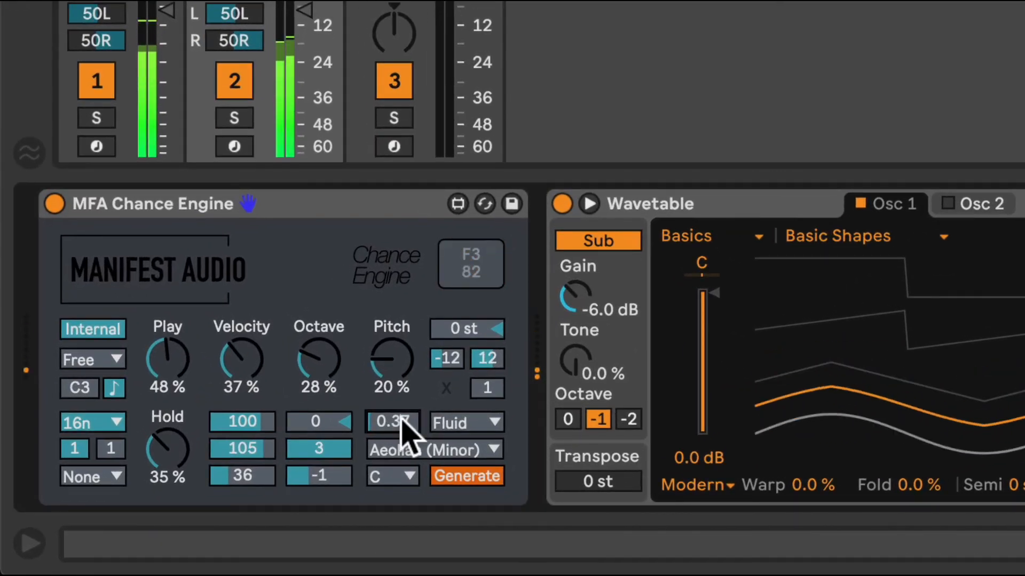
pyautogui.click(112, 359)
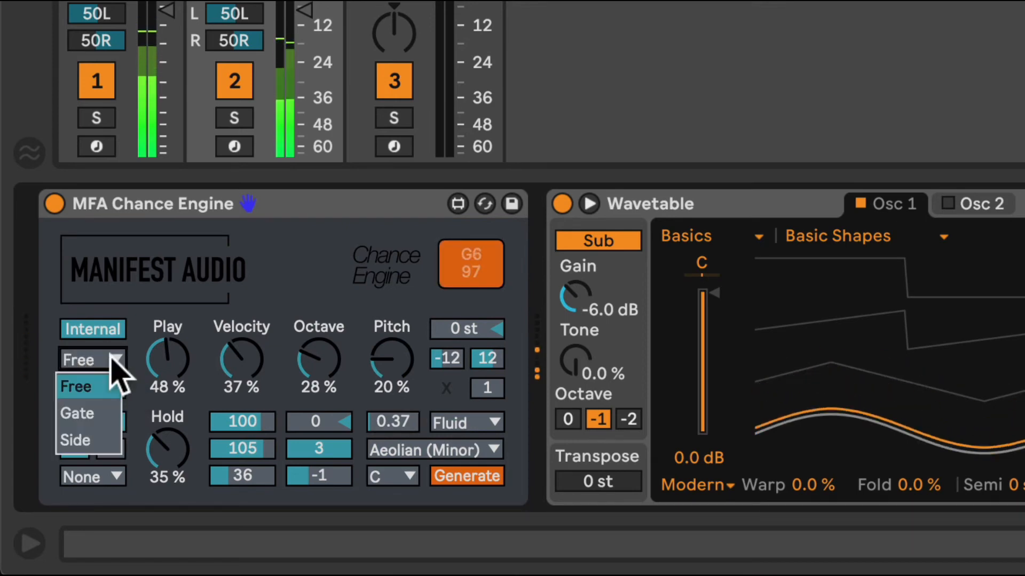
pyautogui.click(112, 359)
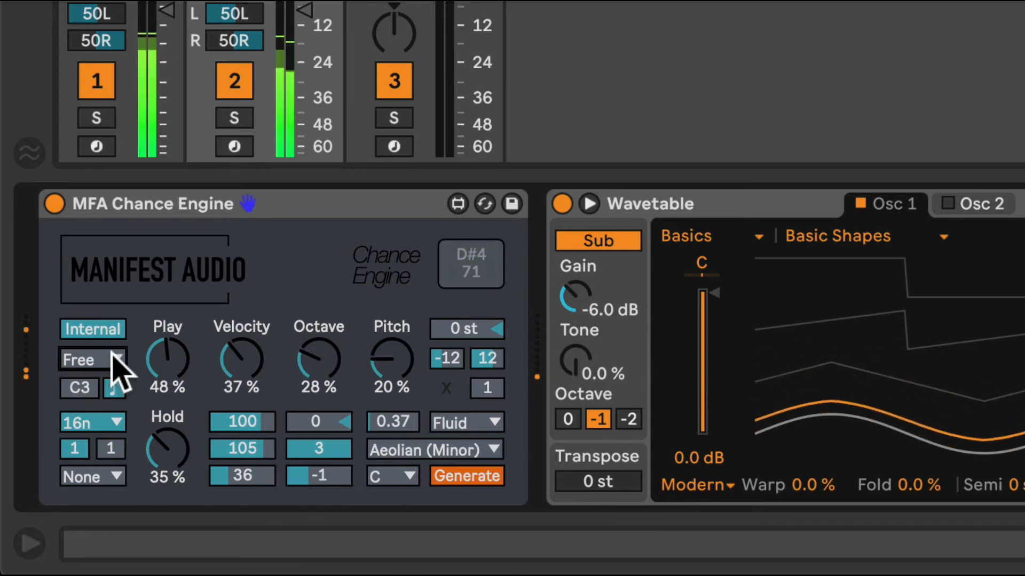
pyautogui.click(113, 357)
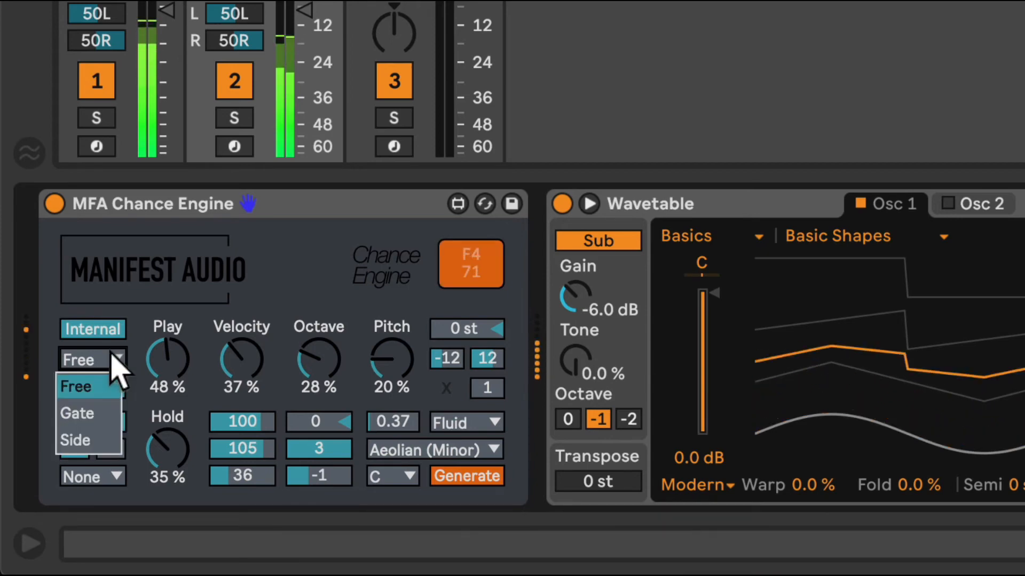
pyautogui.click(95, 416)
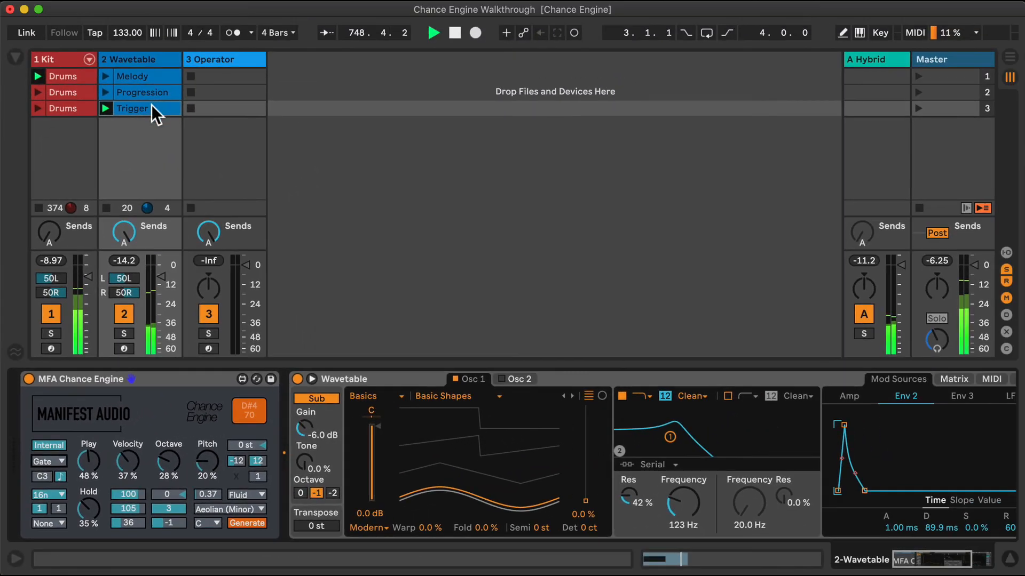
# Check the Trigger clip's note against the Gate behaviour, and change the Wavetable Chance Engine's mode to Side
pyautogui.doubleClick(152, 104)
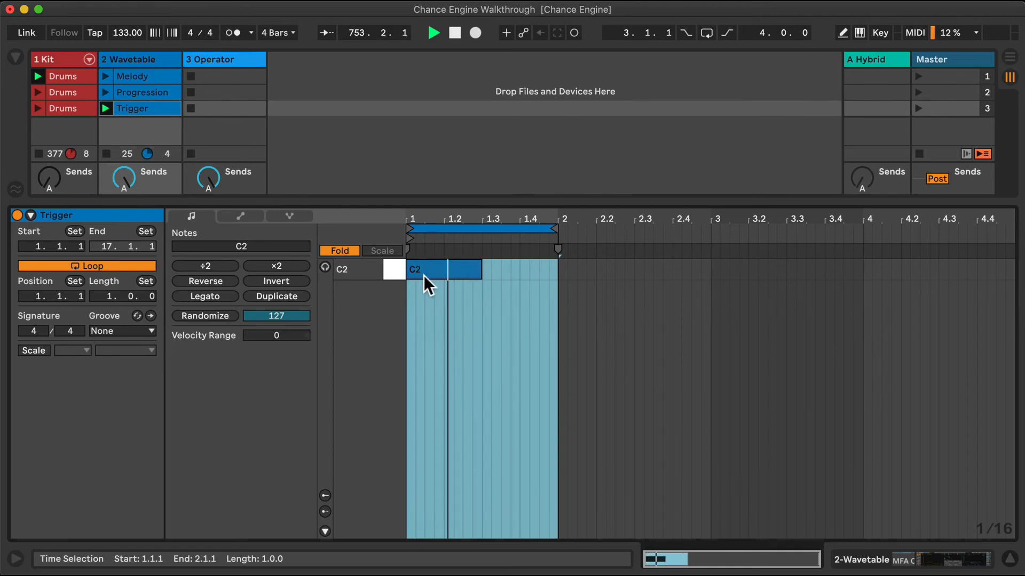
pyautogui.click(152, 58)
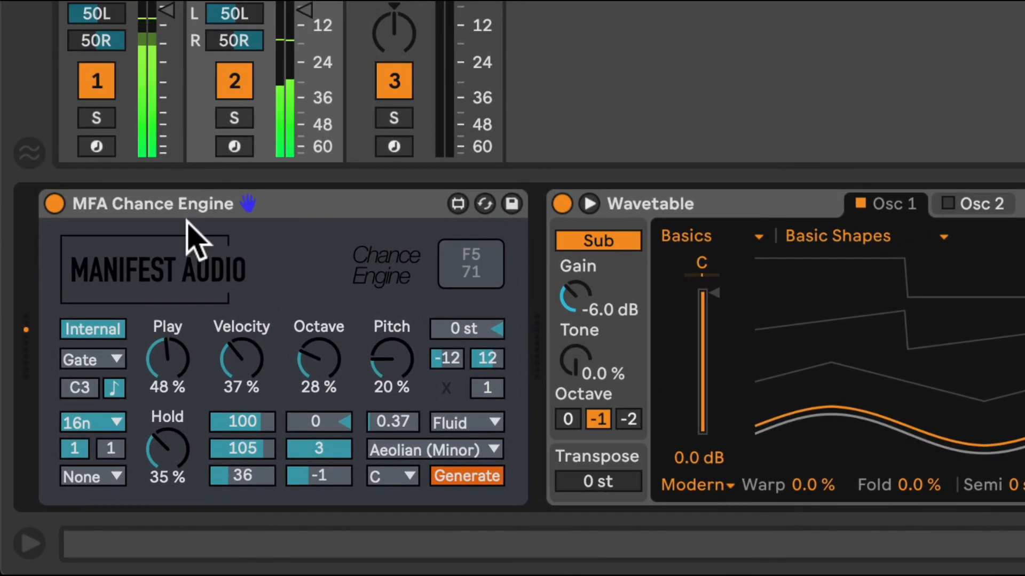
pyautogui.click(106, 360)
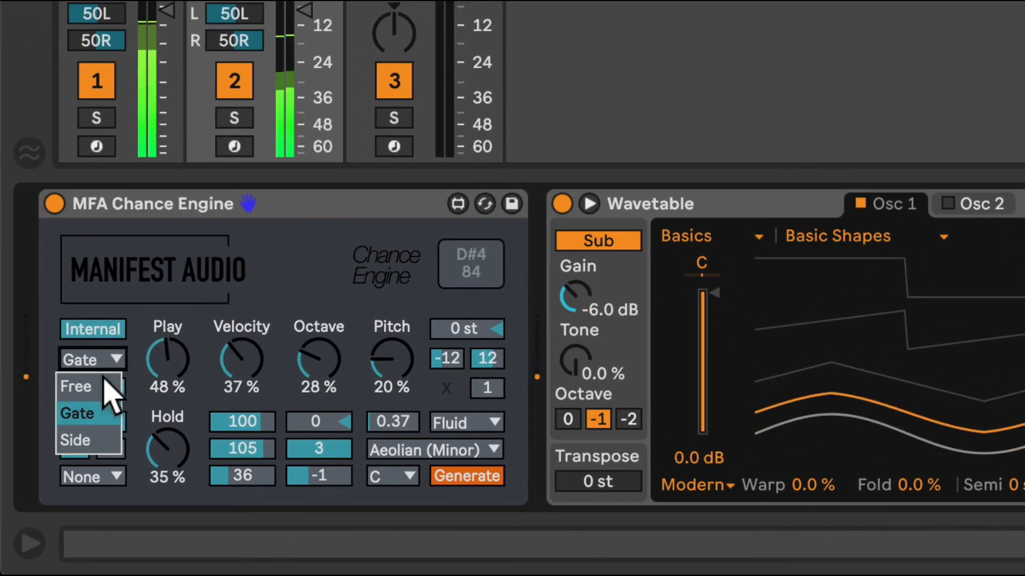
pyautogui.click(99, 447)
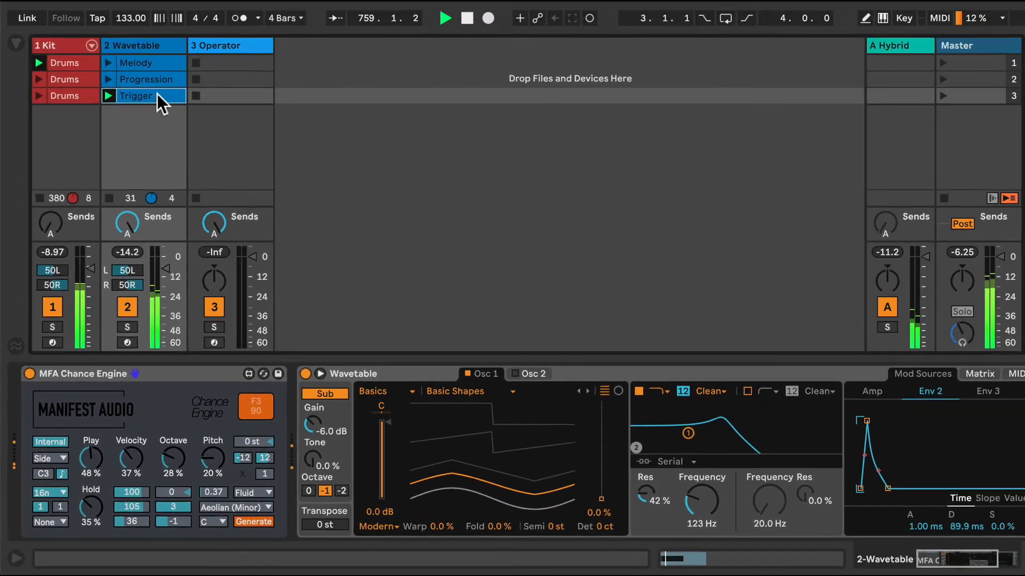
# Recheck the Trigger clip's note, return to the Wavetable track's devices and hide the device view
pyautogui.click(157, 95)
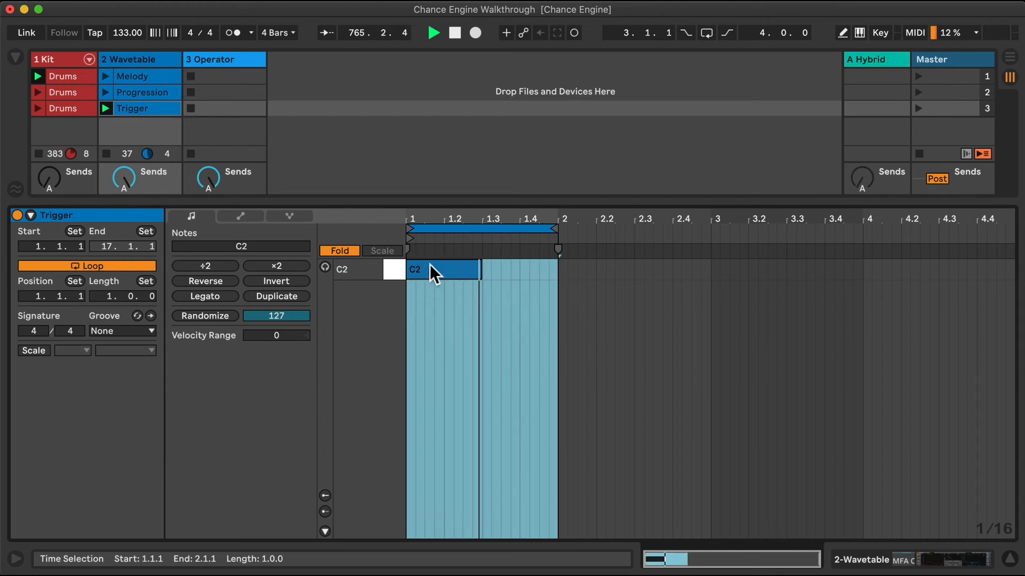
pyautogui.click(151, 57)
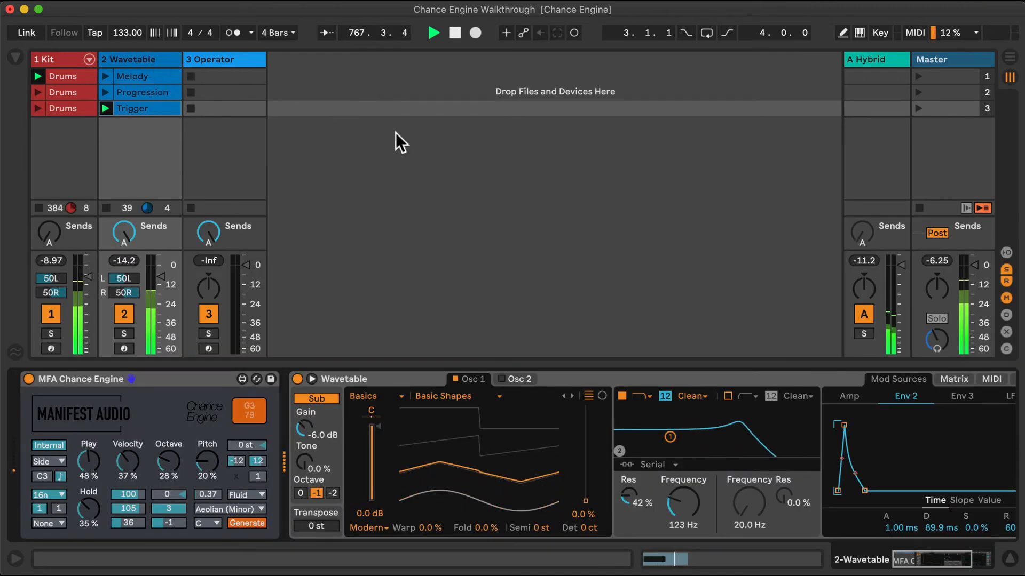
pyautogui.click(1010, 561)
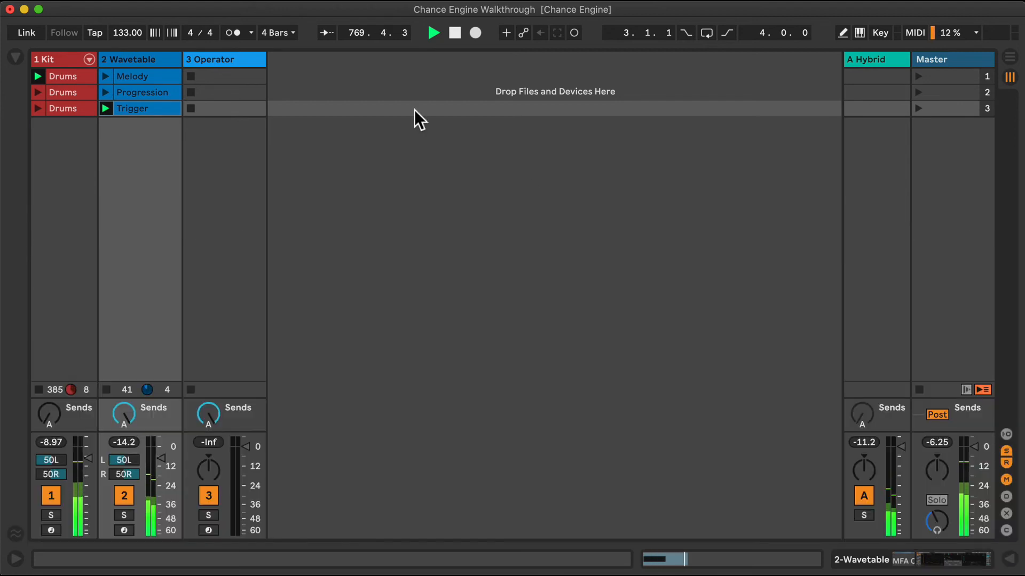
# Select the Operator track and add MFA Chance Engine.amxd before its Operator instrument
pyautogui.click(236, 57)
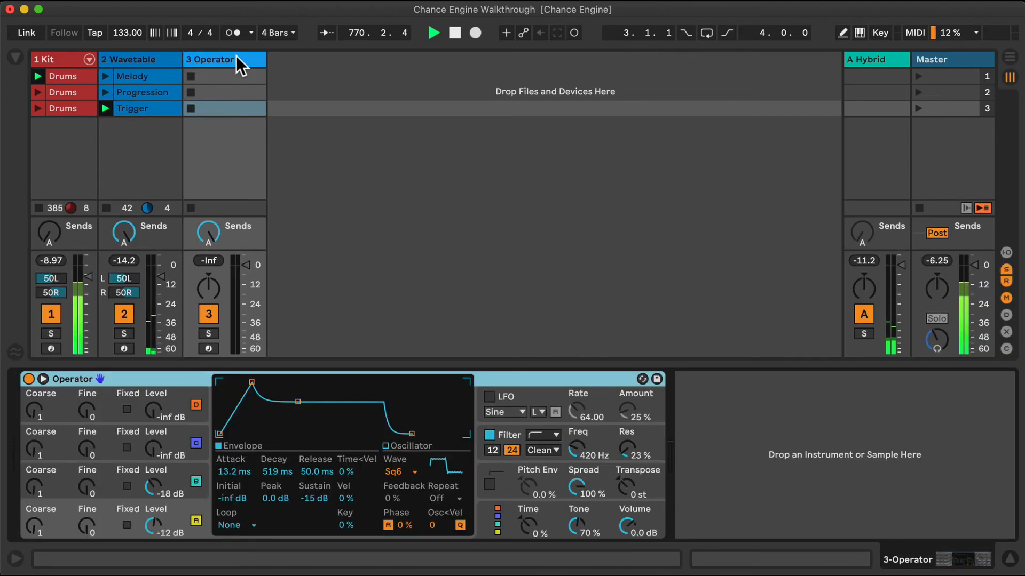
pyautogui.click(15, 56)
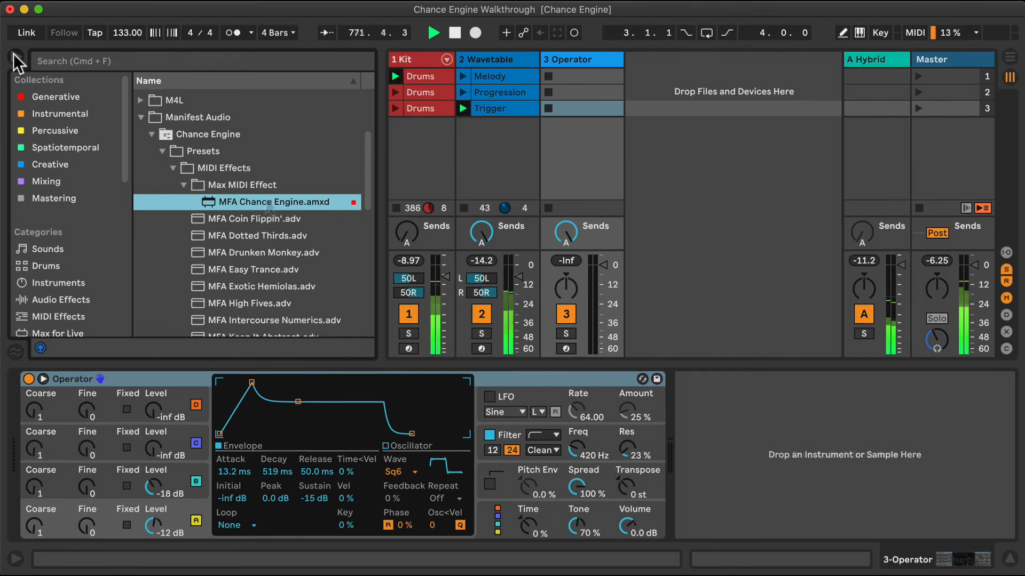
pyautogui.moveTo(266, 202); pyautogui.dragTo(37, 432)
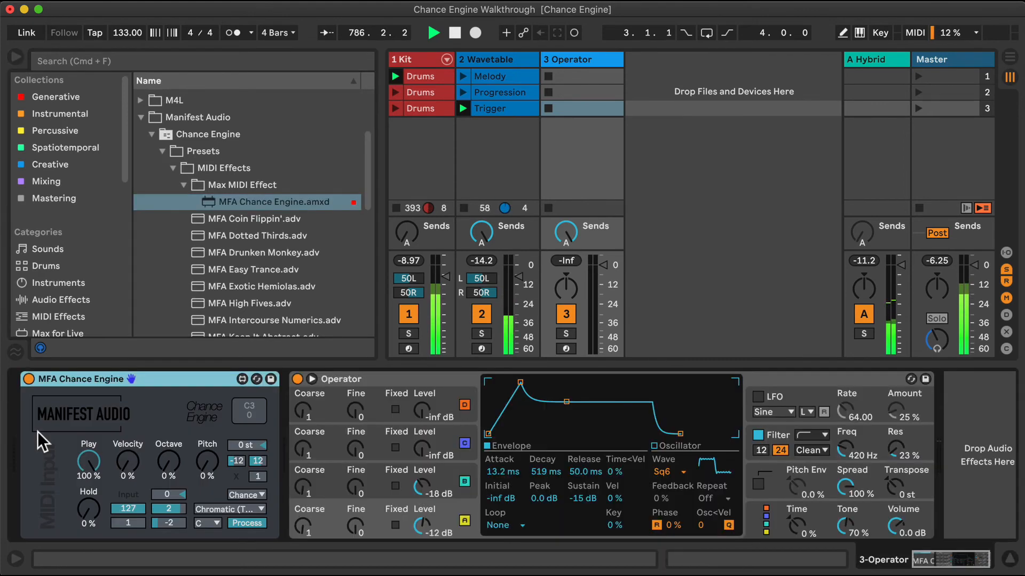
# Set the Operator track's Chance Engine to the Aeolian (Minor) scale, hide the browser and switch the device from Process to Generate
pyautogui.click(255, 507)
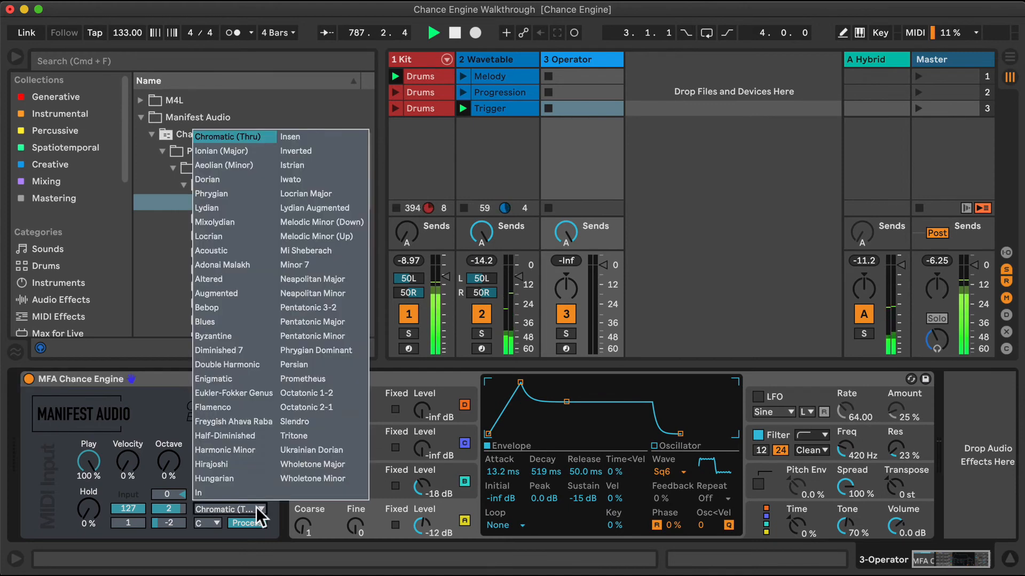
pyautogui.click(242, 165)
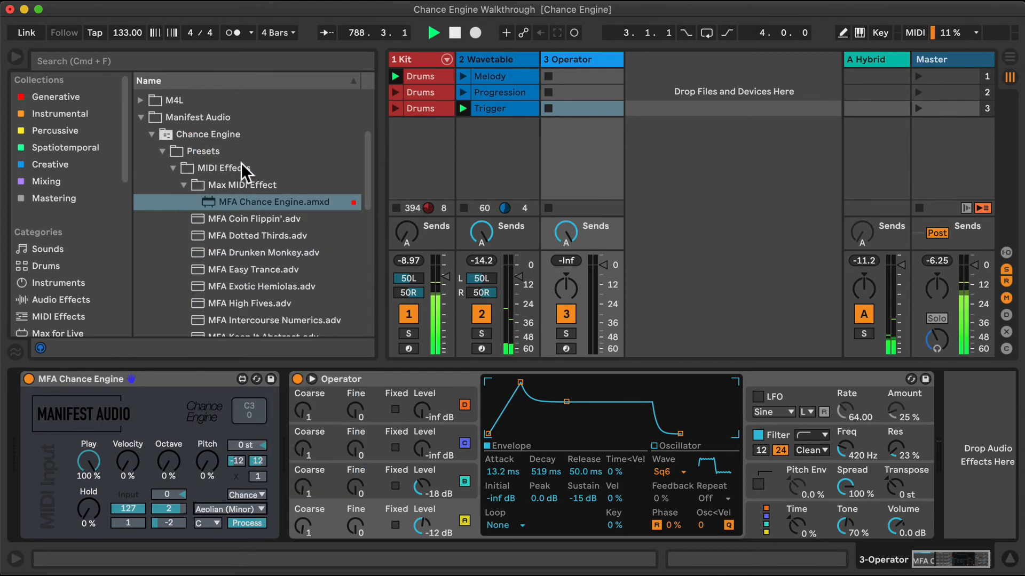
pyautogui.click(14, 56)
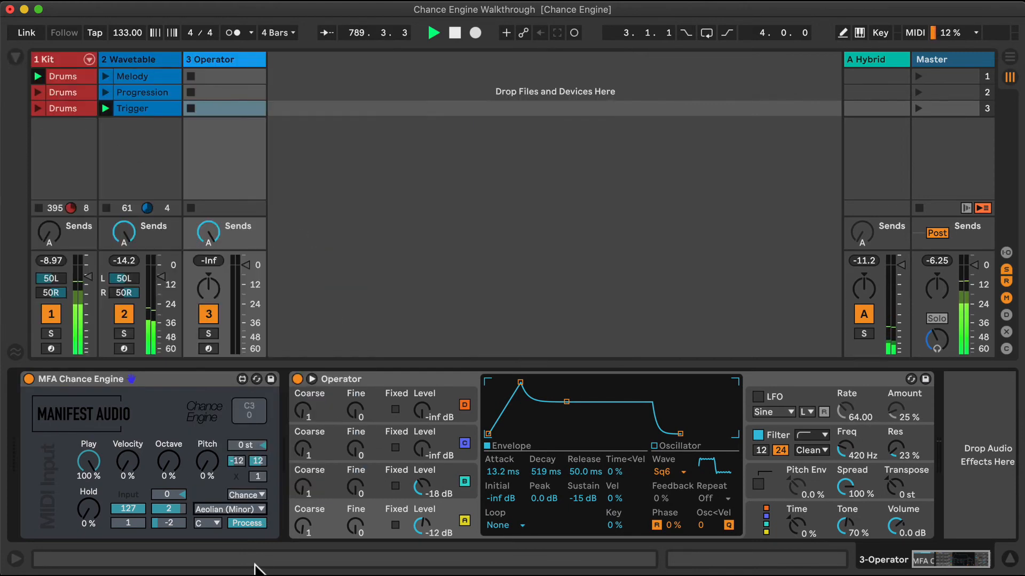
pyautogui.click(249, 524)
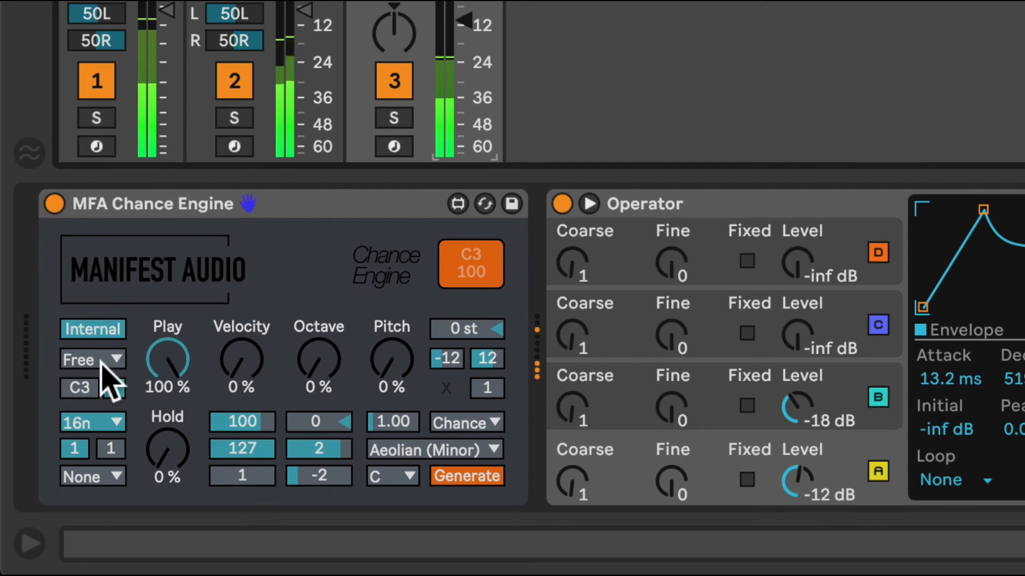
# Set the Operator Chance Engine's Play to 48%, Pitch to 34%, Velocity to 48% and Hold to 29%
pyautogui.moveTo(171, 384); pyautogui.dragTo(171, 413)
pyautogui.moveTo(376, 363); pyautogui.dragTo(376, 340)
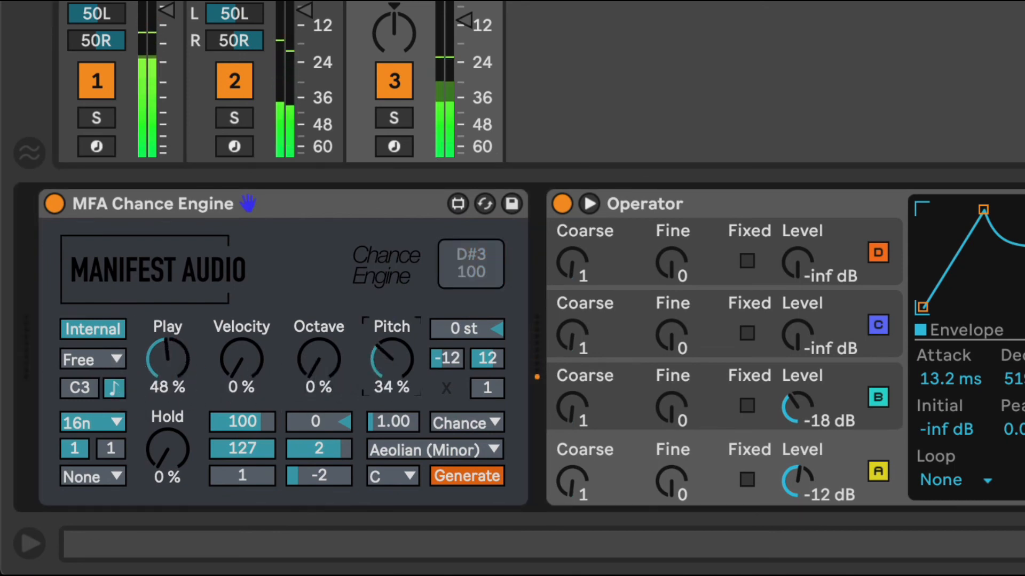
pyautogui.moveTo(256, 358); pyautogui.dragTo(256, 331)
pyautogui.moveTo(175, 458); pyautogui.dragTo(175, 442)
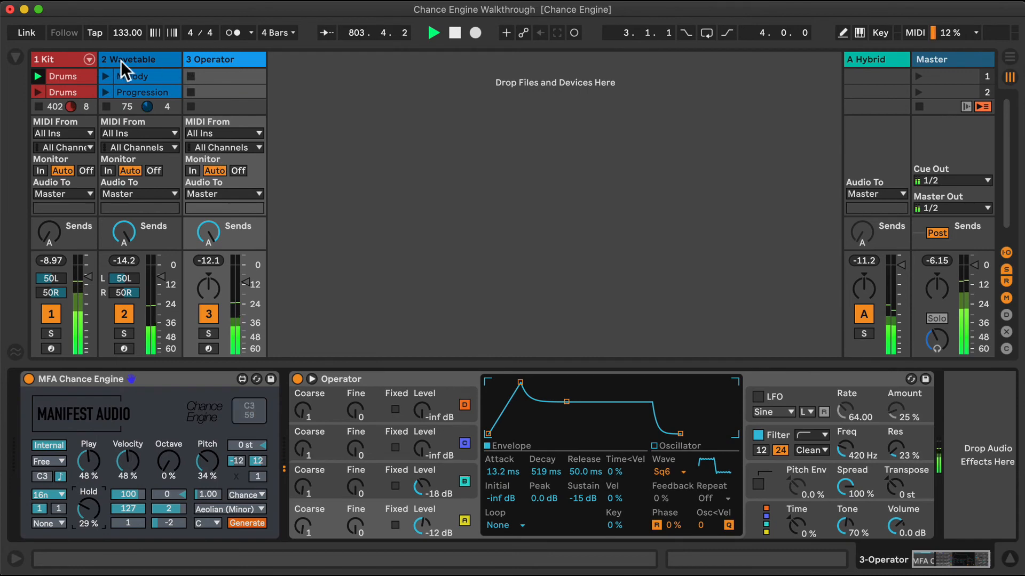
# Route the Operator track's MIDI input from 2-Wavetable, tapped Pre FX
pyautogui.click(239, 134)
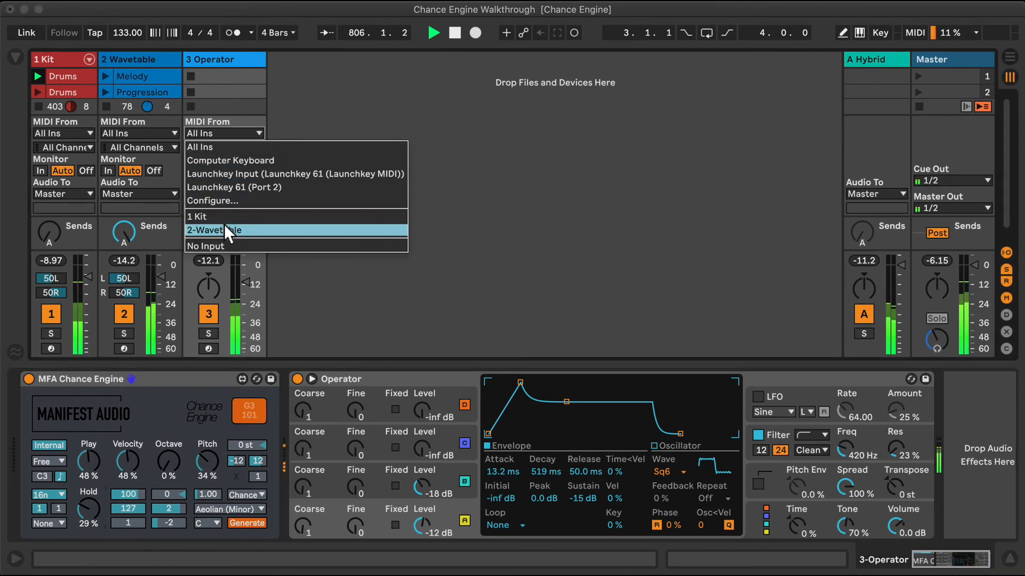
pyautogui.click(224, 228)
pyautogui.click(242, 148)
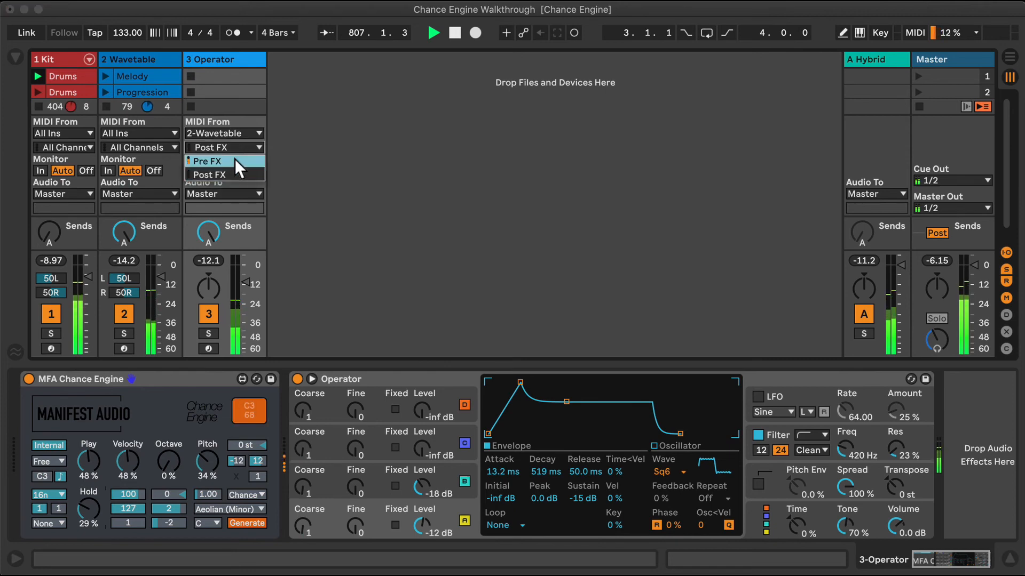
pyautogui.click(234, 161)
# View the notes of the Wavetable track's Trigger clip, and hide the clip view and the track input/output section
pyautogui.scroll(-1, 146, 75)
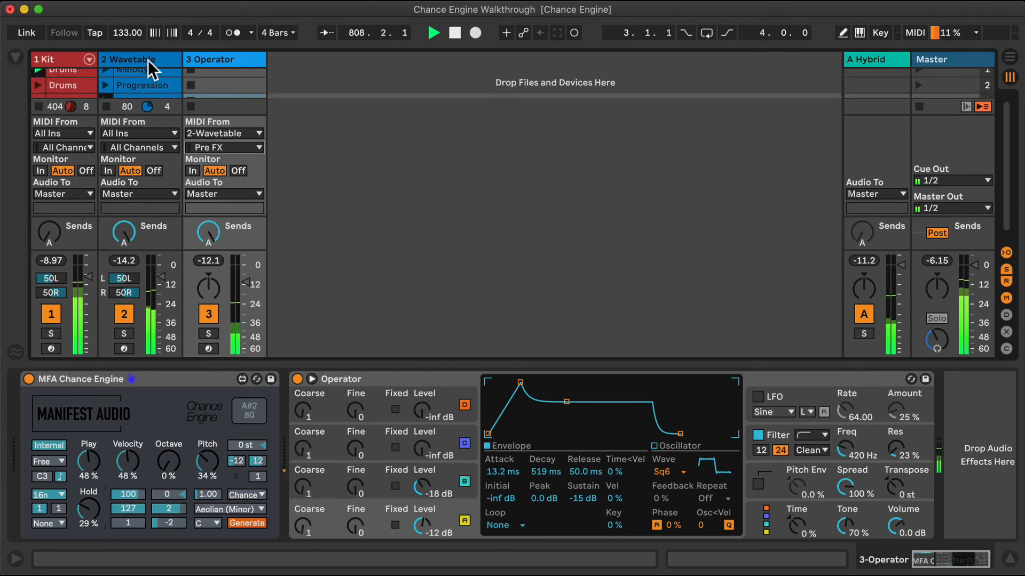
pyautogui.click(133, 88)
pyautogui.doubleClick(133, 85)
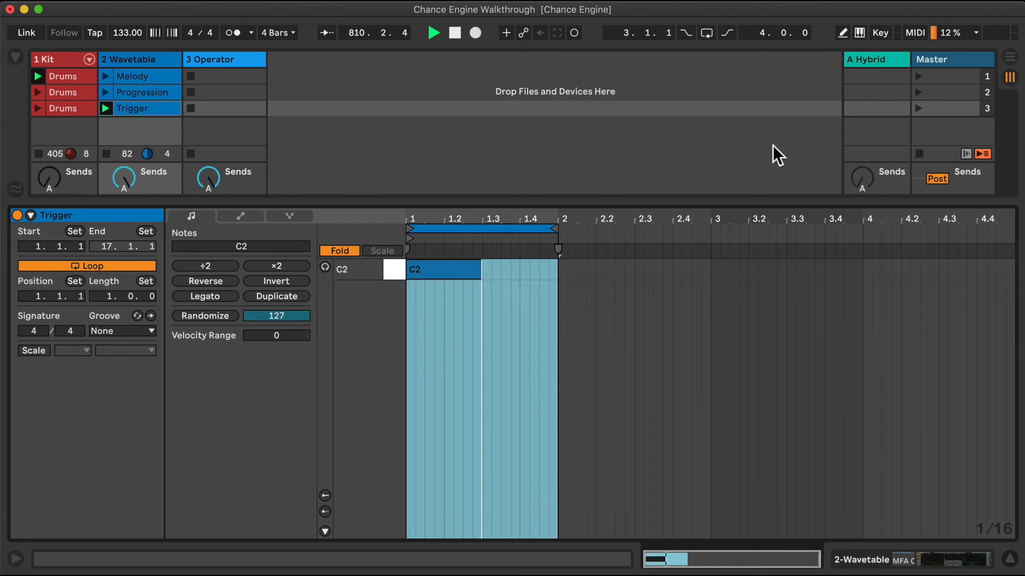
pyautogui.click(1006, 559)
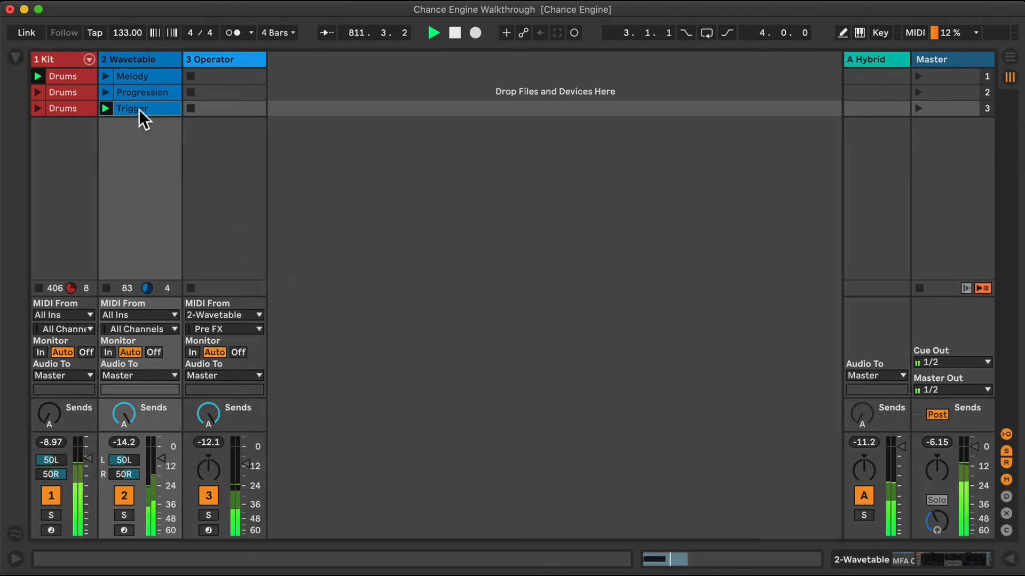
pyautogui.click(1006, 434)
# Return to the Operator track's devices and change its Chance Engine's mode from Free to Gate
pyautogui.click(214, 60)
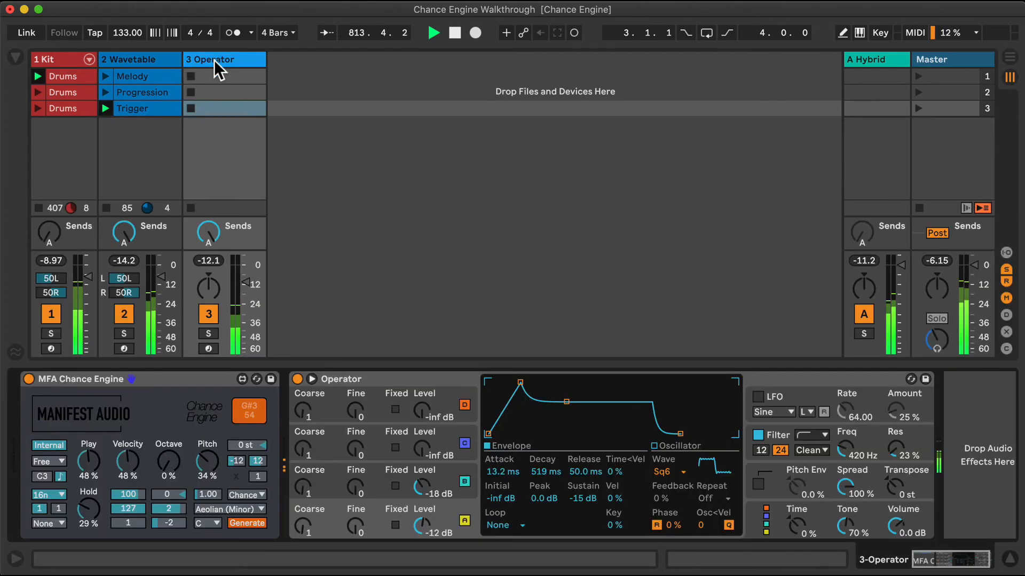
pyautogui.click(53, 459)
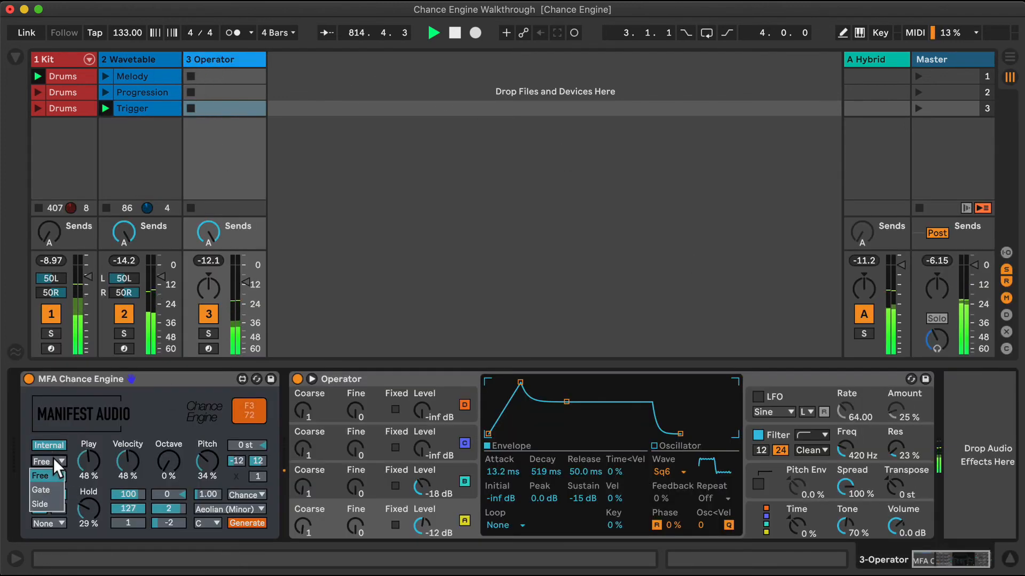
pyautogui.click(43, 490)
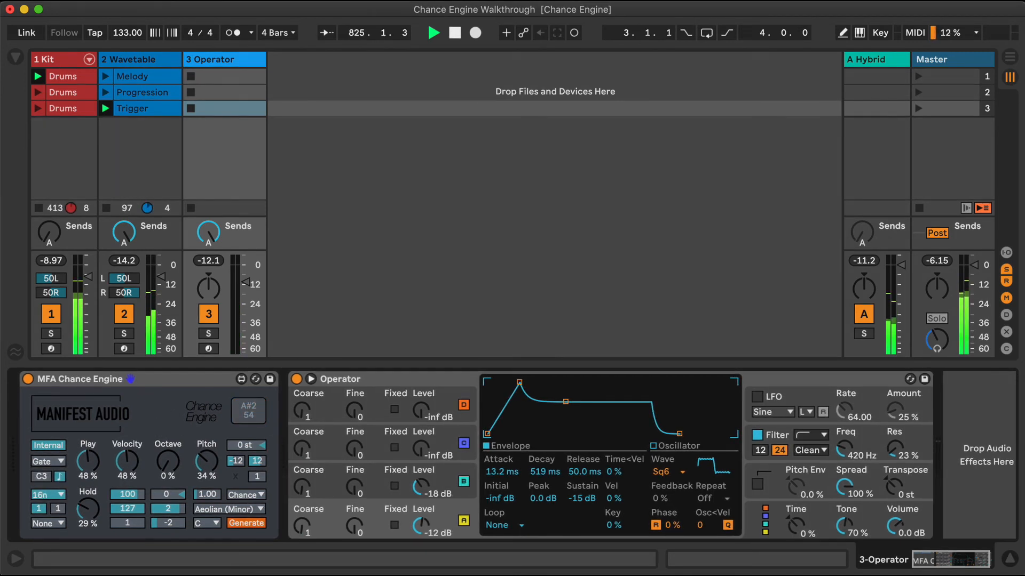
# Set the Operator track's monitoring to In, and hide the input/output section and the device view
pyautogui.click(1006, 253)
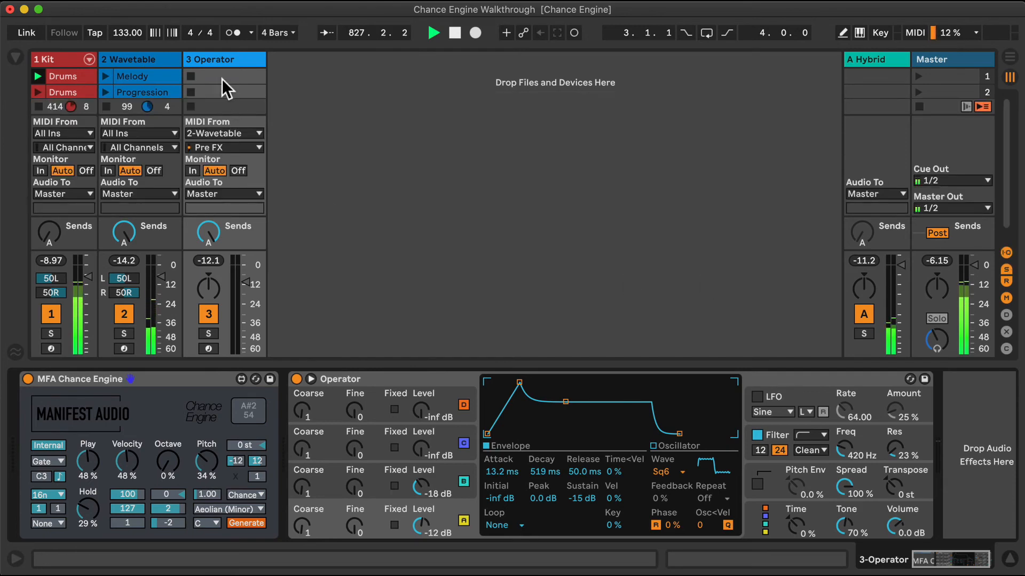
pyautogui.click(191, 171)
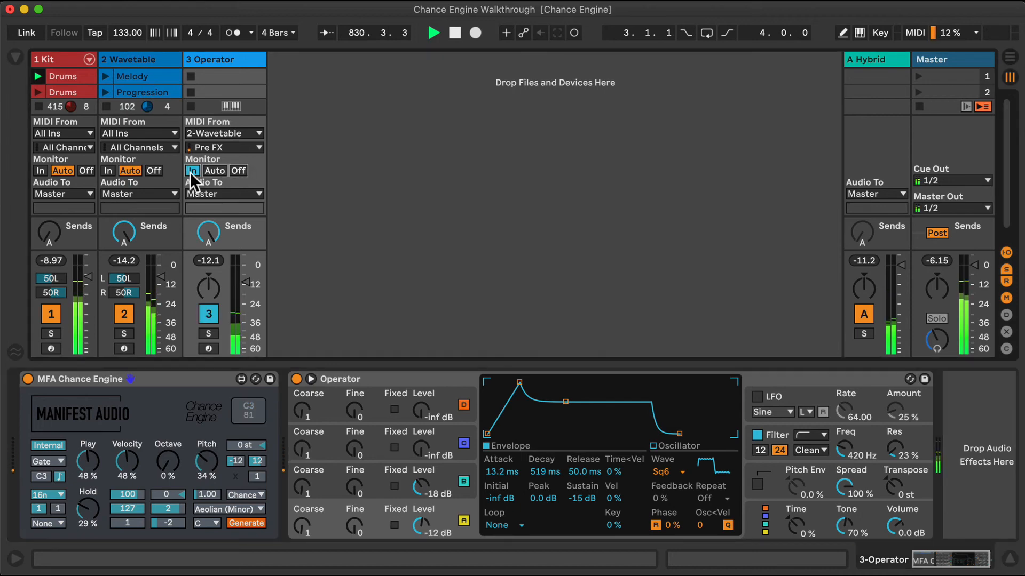
pyautogui.click(1006, 253)
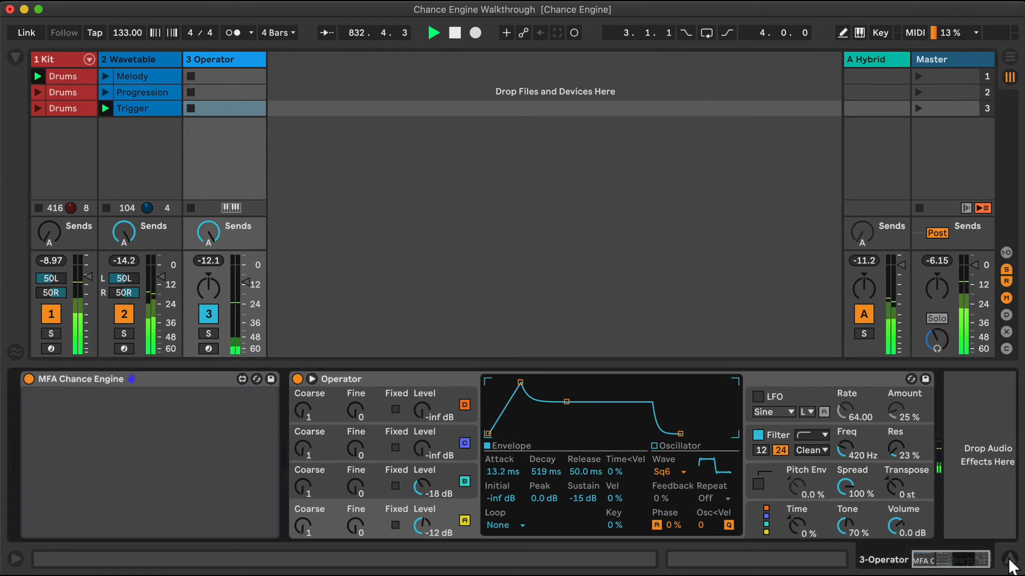
pyautogui.click(1007, 559)
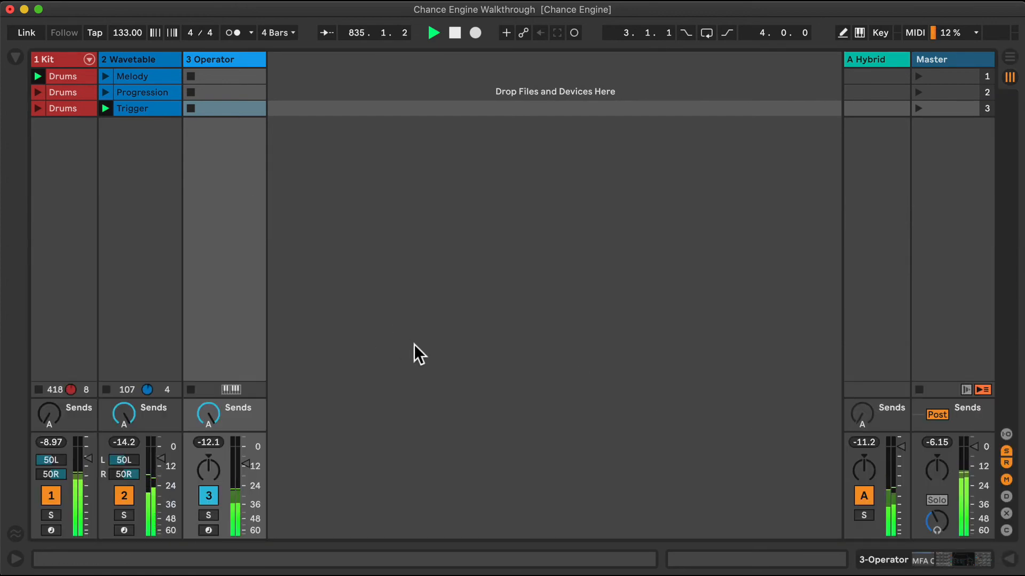
# Check the Trigger clip's note against the Operator track's gated playback and return to the Operator track's devices
pyautogui.doubleClick(151, 107)
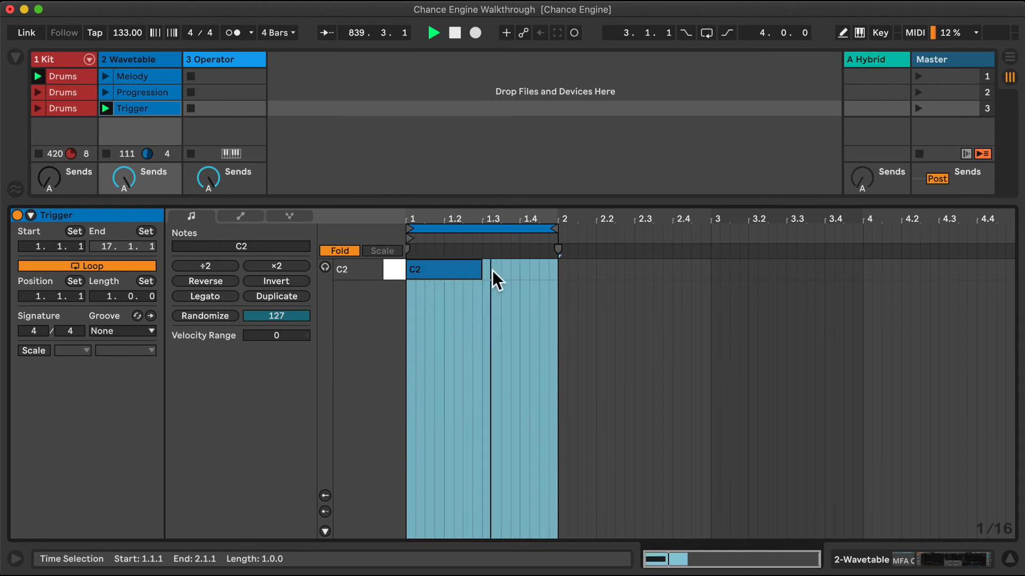
pyautogui.click(1009, 559)
pyautogui.doubleClick(239, 58)
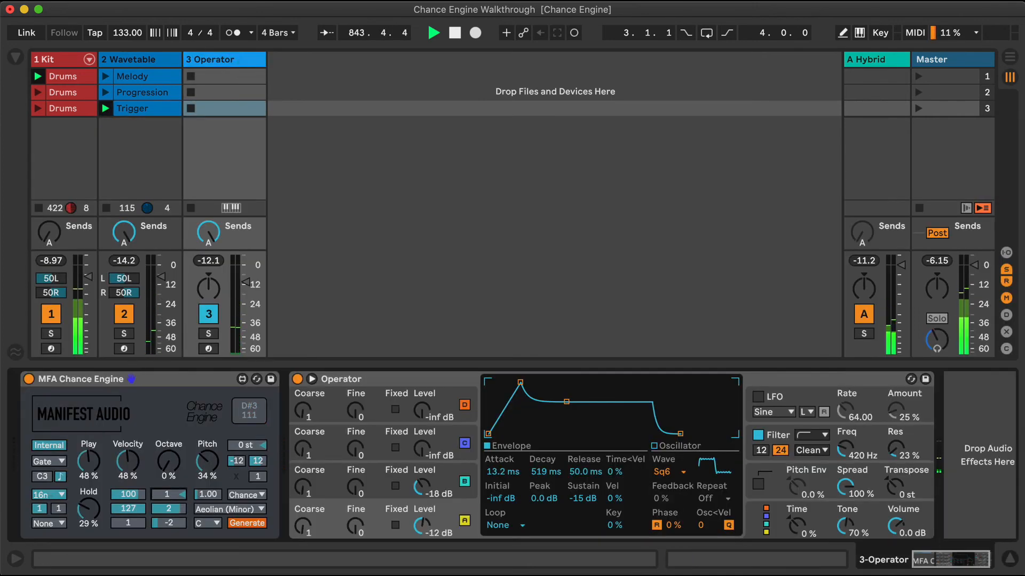
# Switch the Wavetable track to Stereo Pan Mode, with Wavetable panned slightly left and Operator slightly right
pyautogui.rightClick(125, 289)
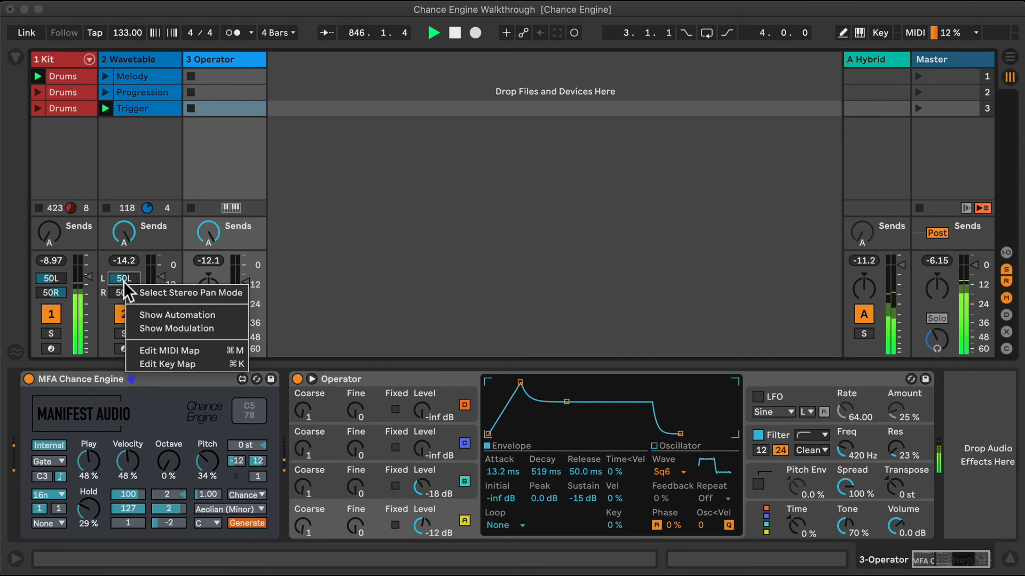
pyautogui.click(139, 293)
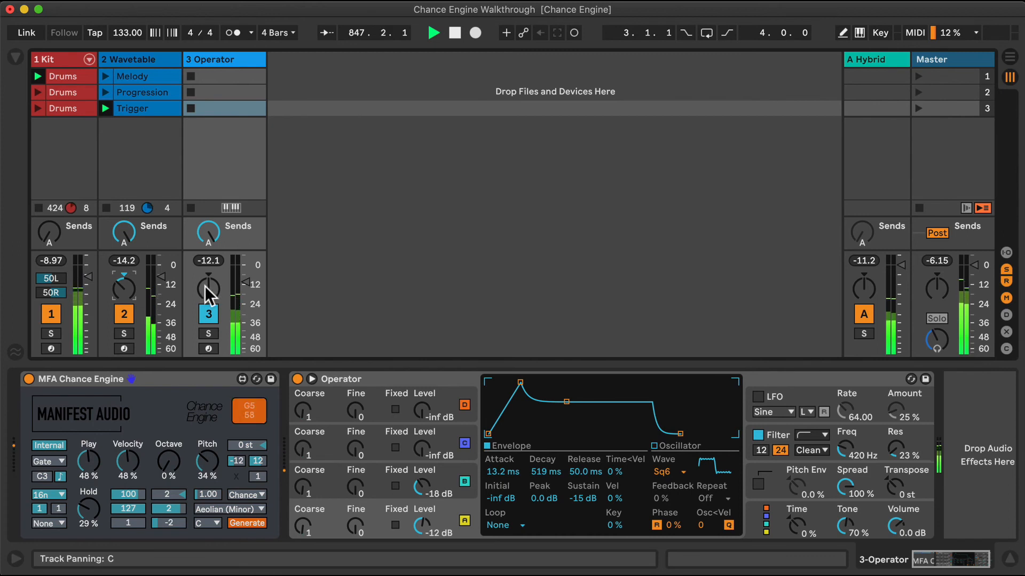
pyautogui.moveTo(206, 291); pyautogui.dragTo(206, 283)
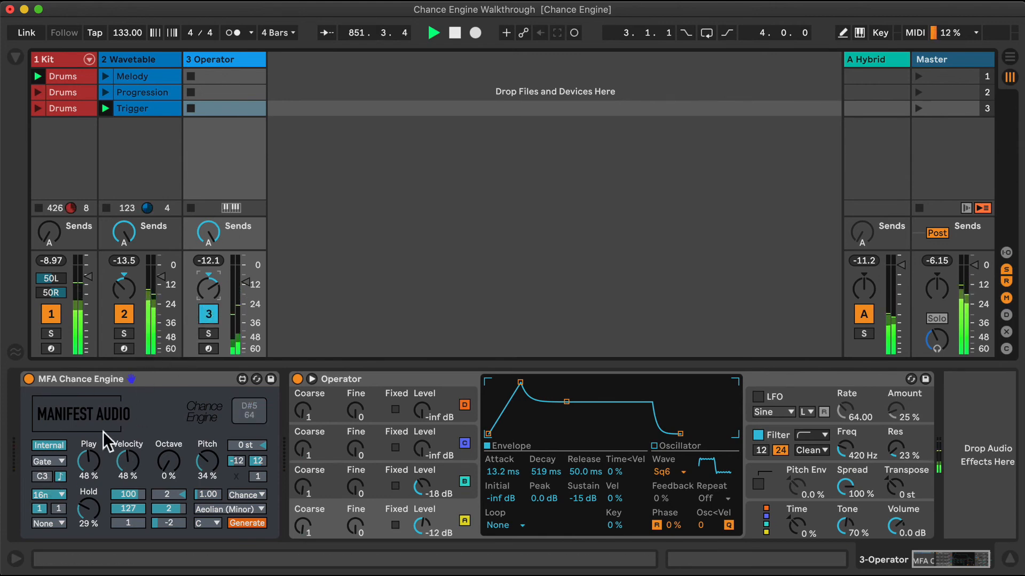
# Set the Operator Chance Engine's octave offset to 1 and raise its Octave probability above zero
pyautogui.click(149, 63)
pyautogui.click(221, 63)
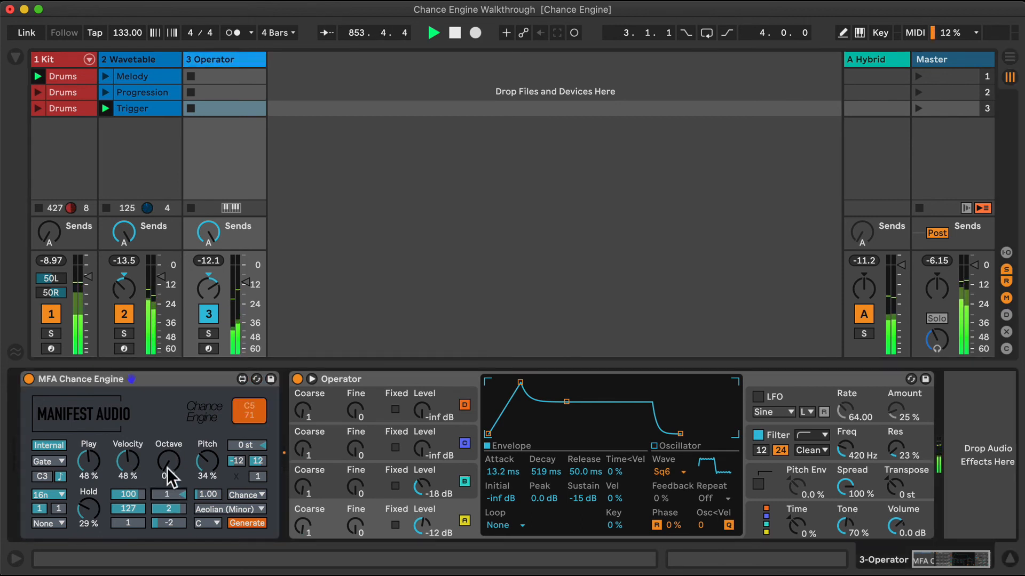
pyautogui.moveTo(170, 476); pyautogui.dragTo(170, 455)
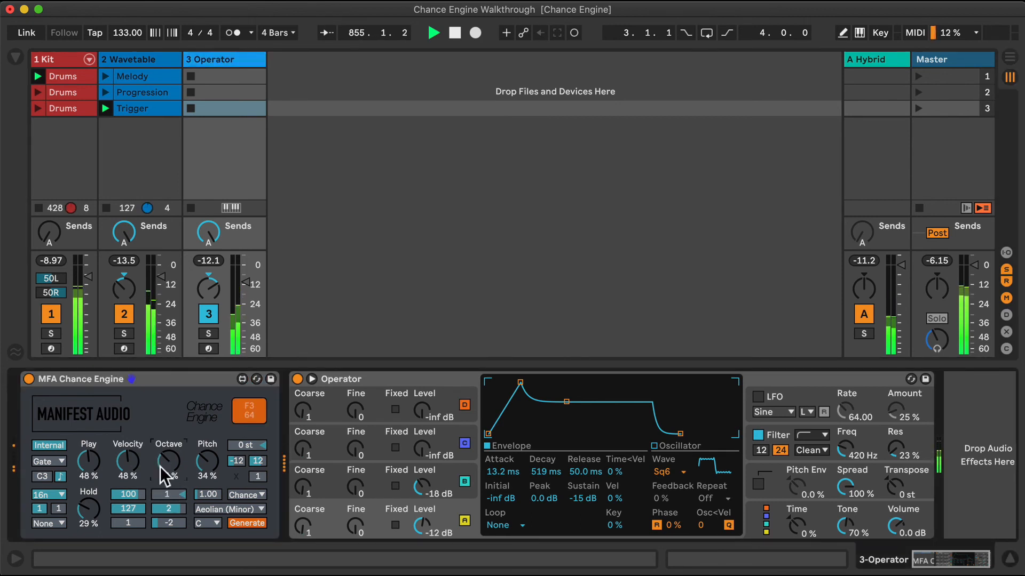
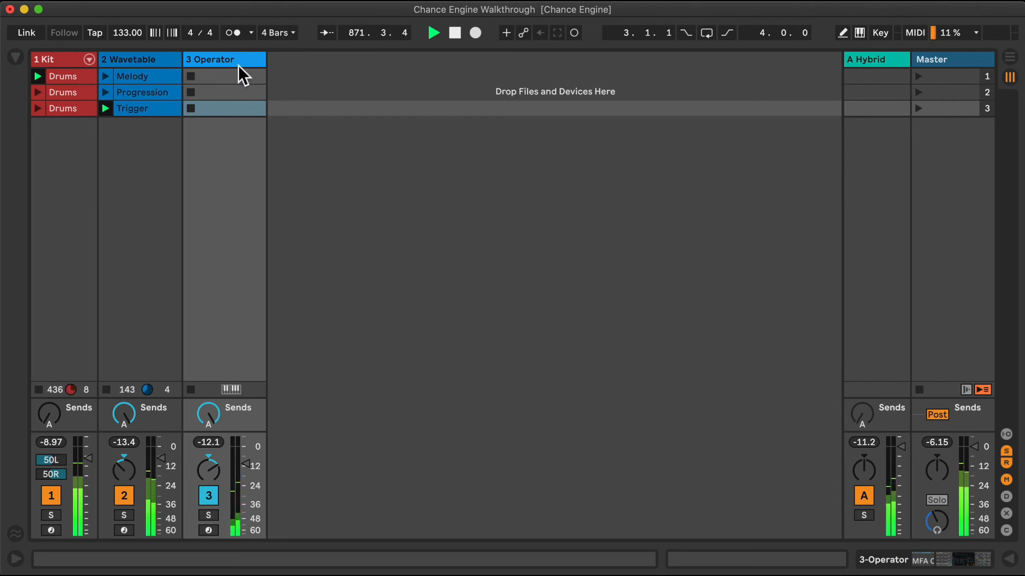
# Insert an audio track after Operator, show the input/output section, and set the new track's Audio From to 2-Wavetable
pyautogui.click(250, 58)
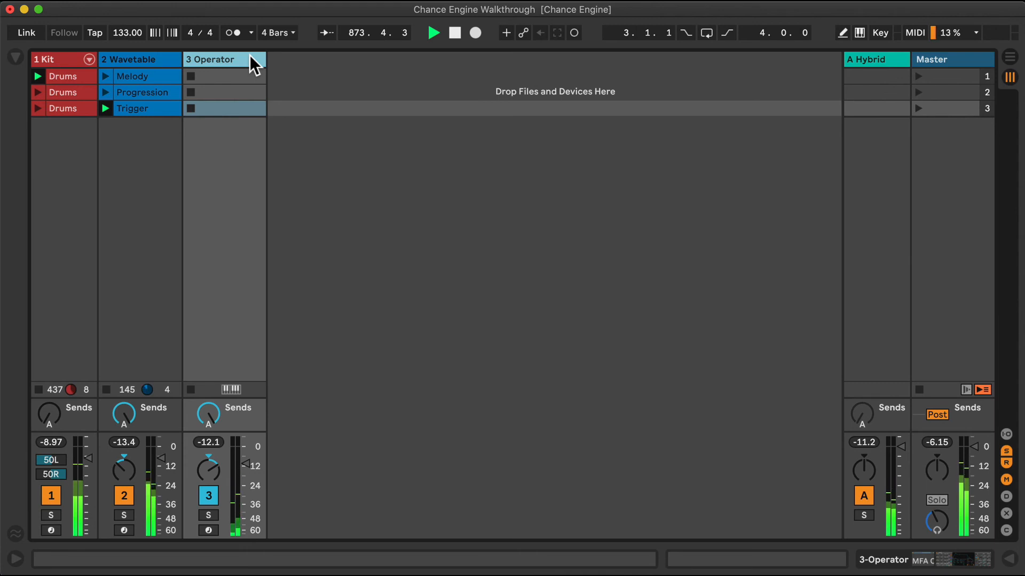
pyautogui.press('super+t')
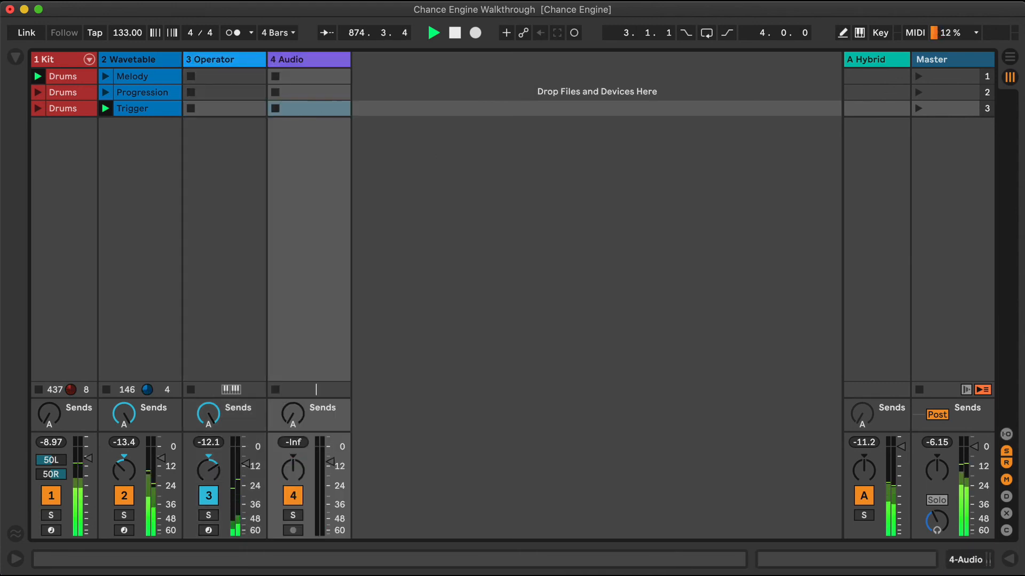
pyautogui.click(1006, 434)
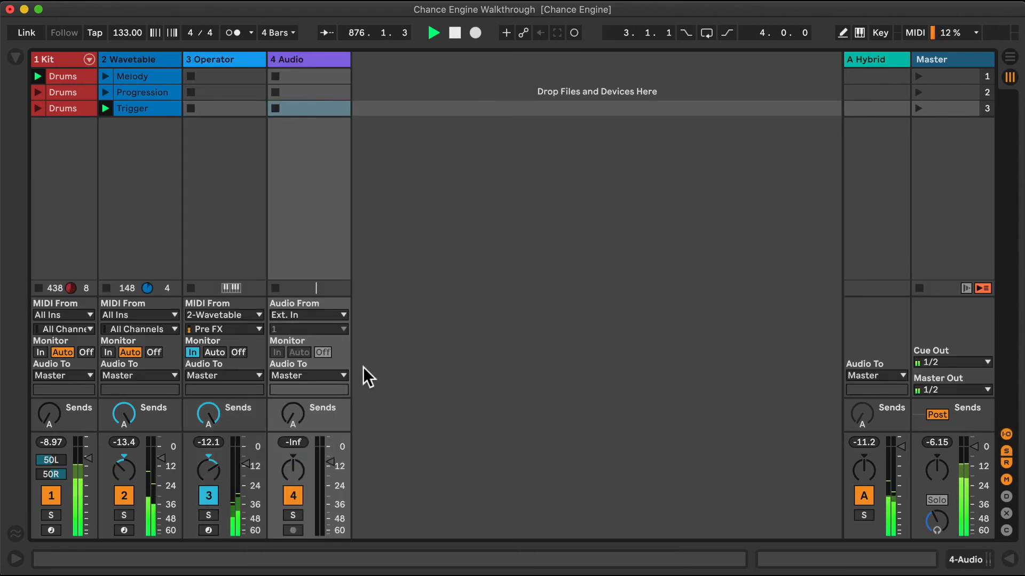
pyautogui.click(324, 316)
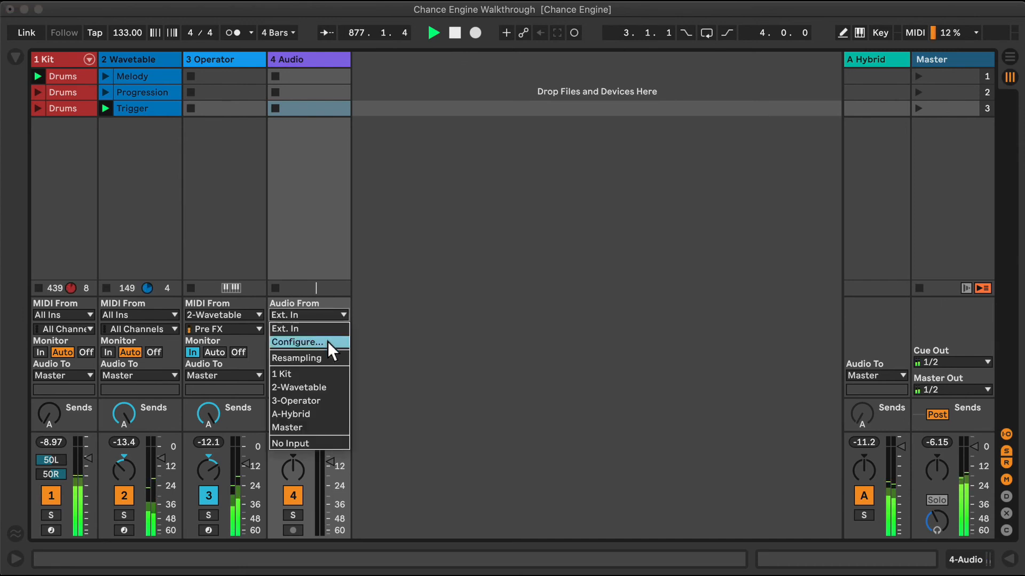
pyautogui.click(337, 386)
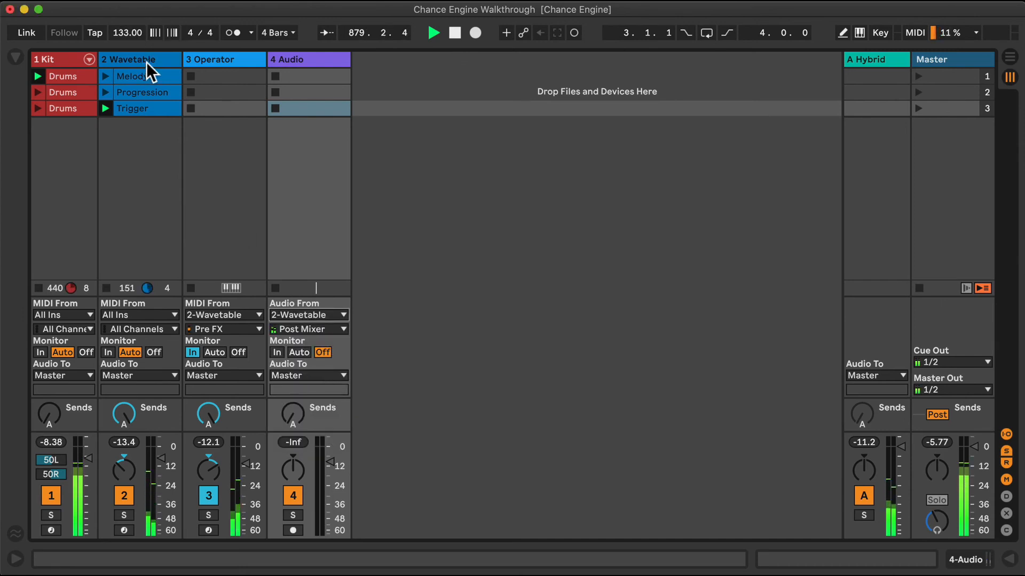
# Set the trigger mode of the Wavetable track's Chance Engine to Free
pyautogui.doubleClick(211, 56)
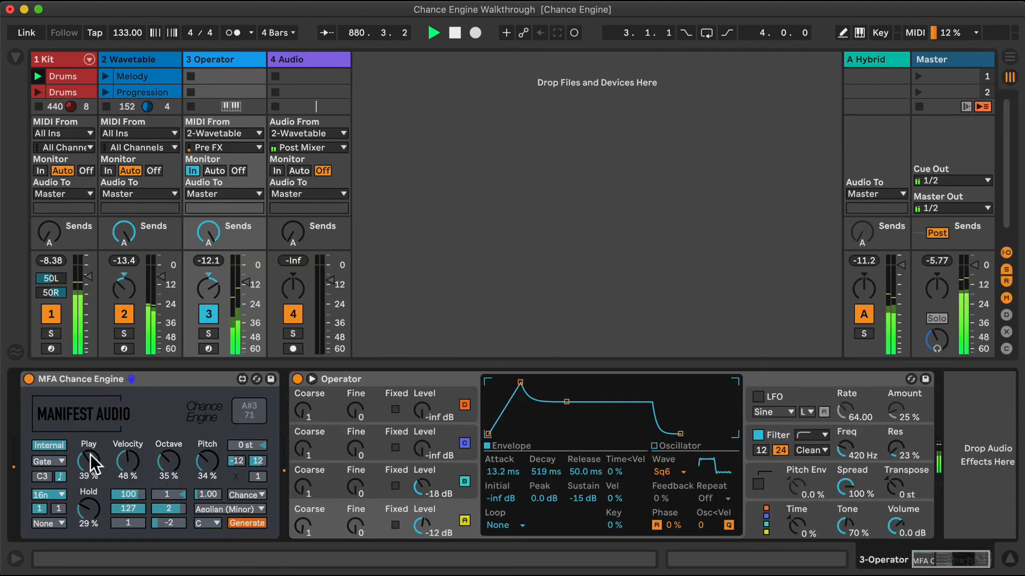
pyautogui.click(136, 55)
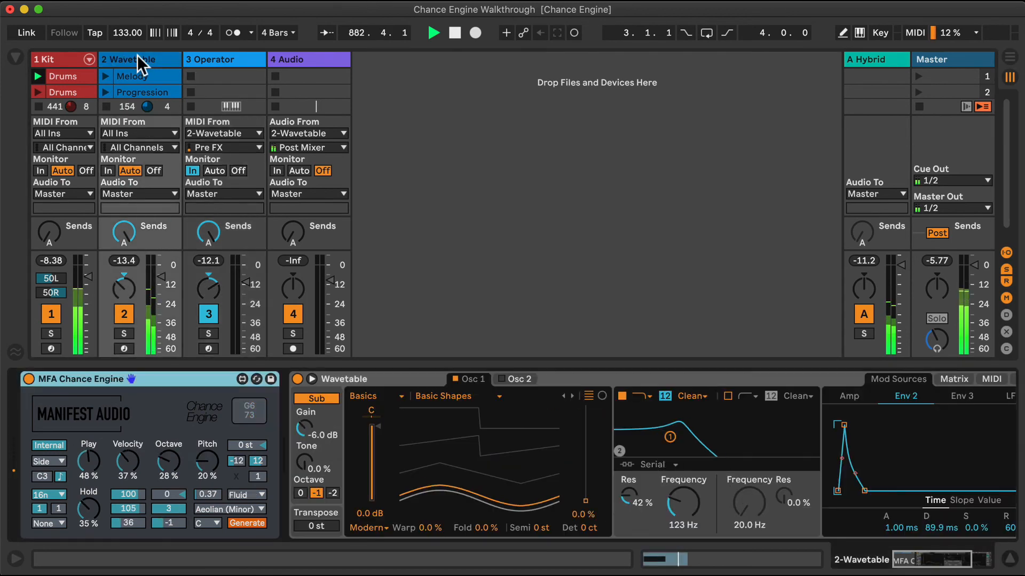
pyautogui.click(53, 460)
pyautogui.click(53, 472)
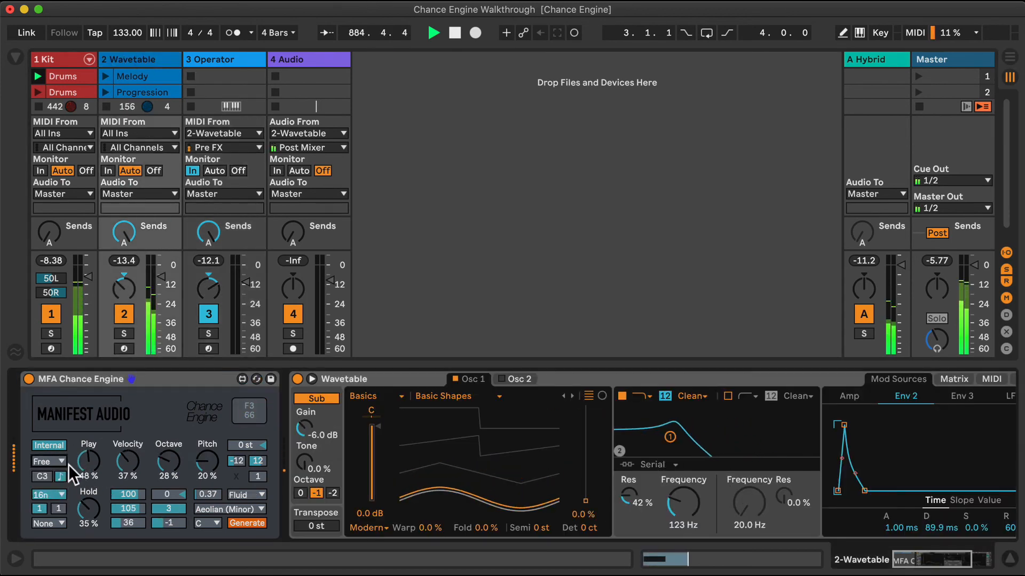
# Arm the audio track for recording and reset the Wavetable and Operator tracks' panning to centre
pyautogui.click(293, 349)
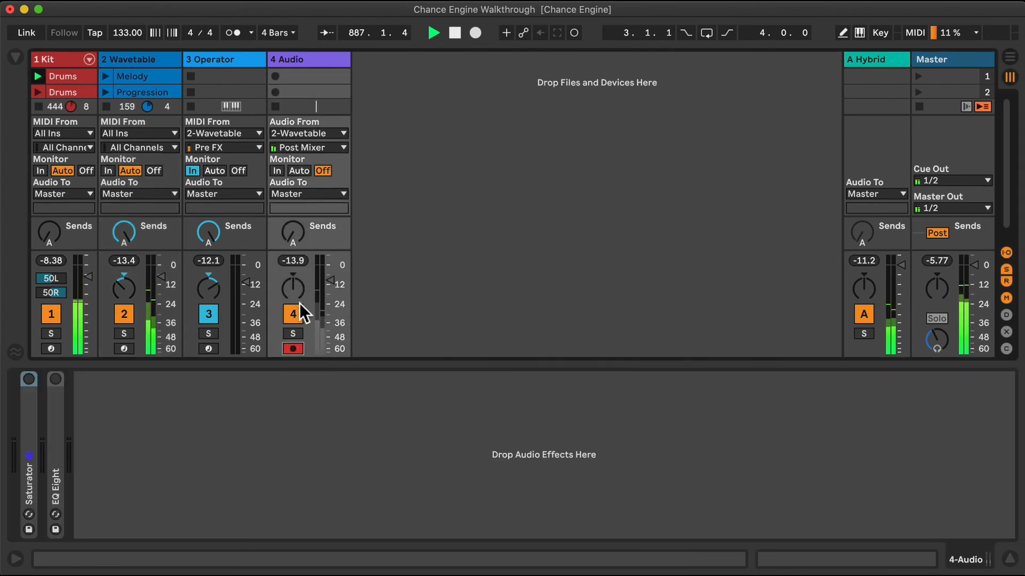
pyautogui.doubleClick(123, 287)
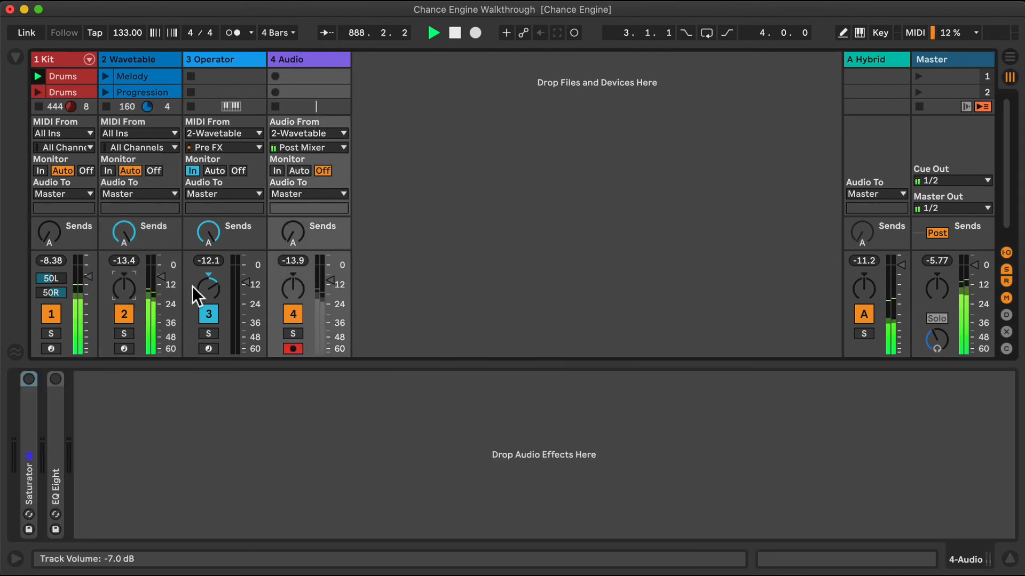
pyautogui.doubleClick(209, 288)
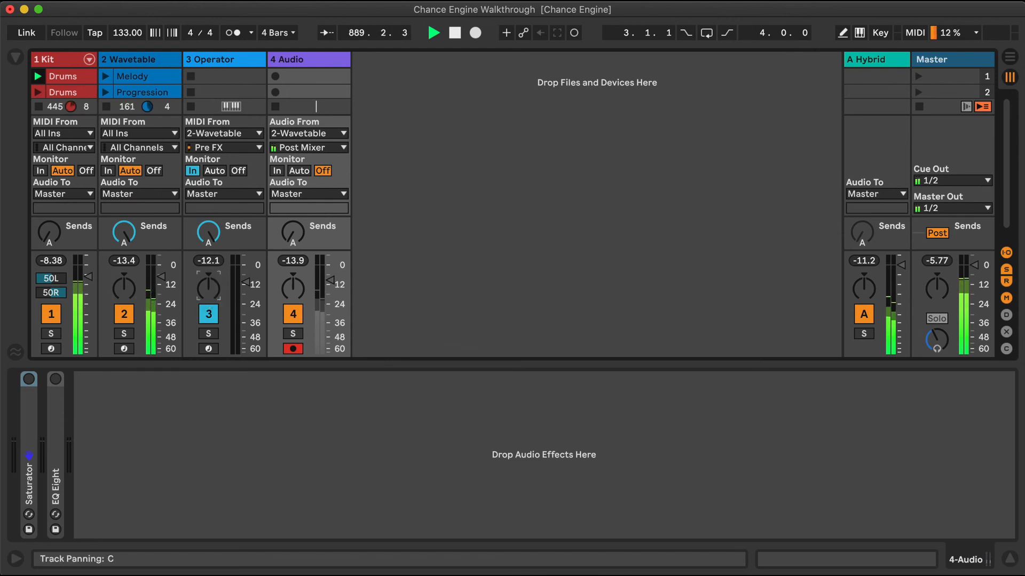
# Record a 16-bar clip of the Wavetable output in the audio track's first slot, stop it, and hide the clip view
pyautogui.click(274, 76)
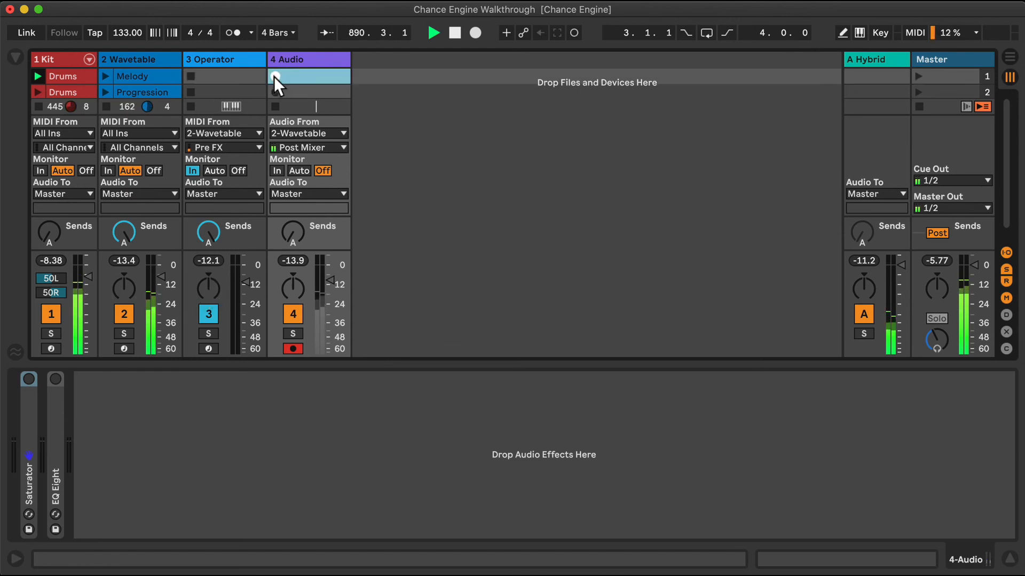
pyautogui.doubleClick(308, 76)
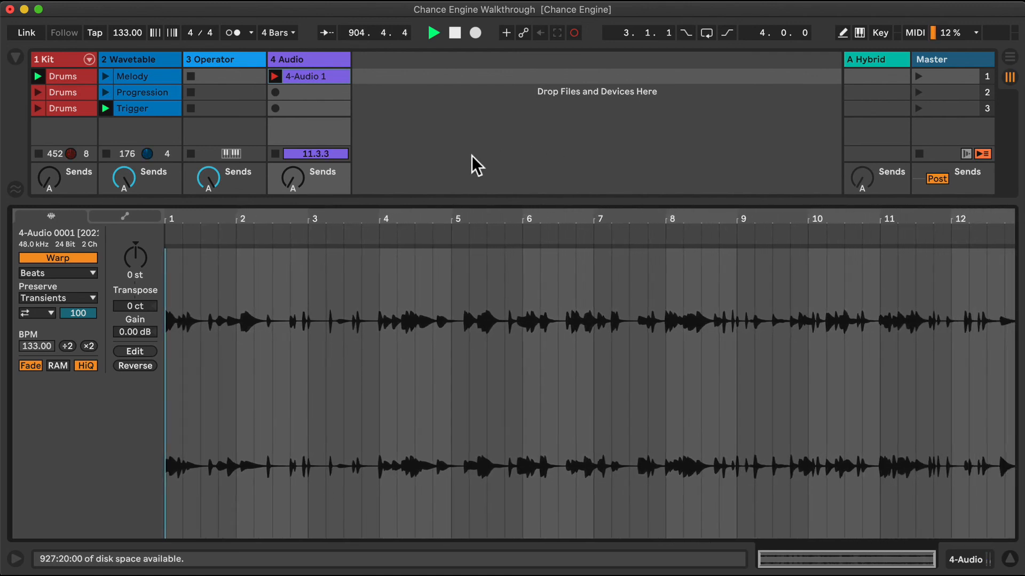
pyautogui.click(272, 153)
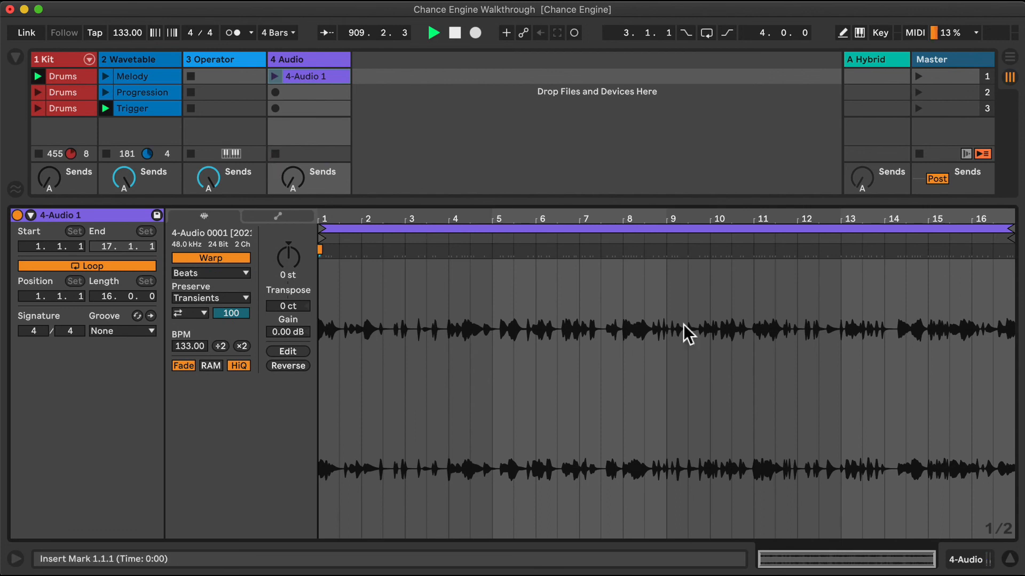
pyautogui.click(1009, 559)
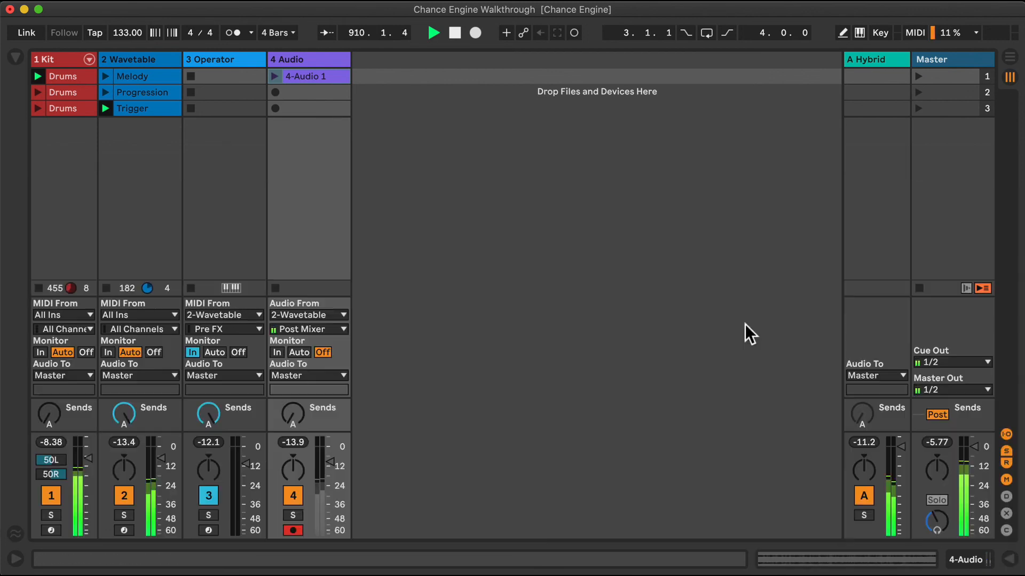
# Insert a MIDI track after the audio track and set its MIDI From to 2-Wavetable
pyautogui.rightClick(289, 56)
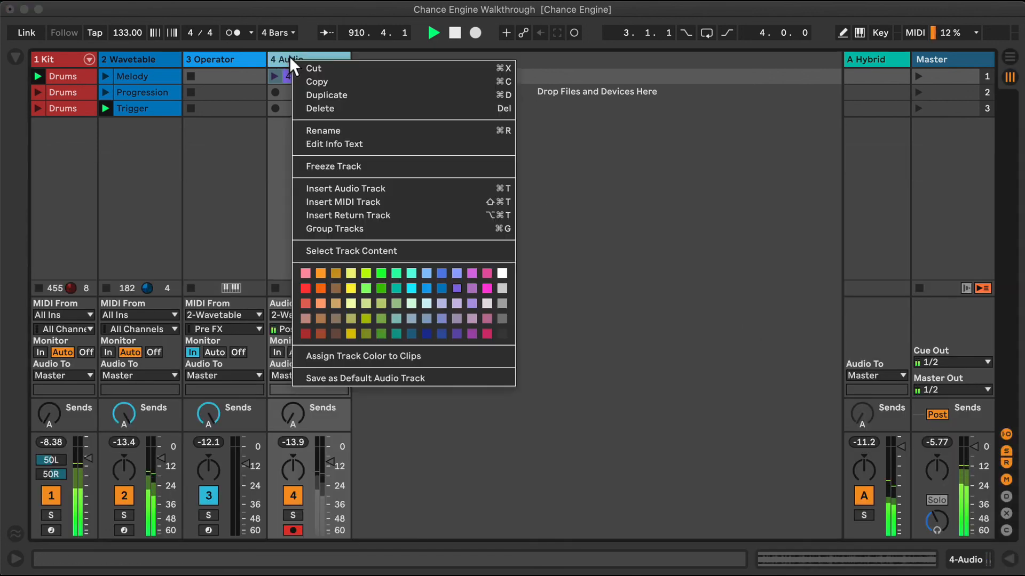
pyautogui.click(371, 201)
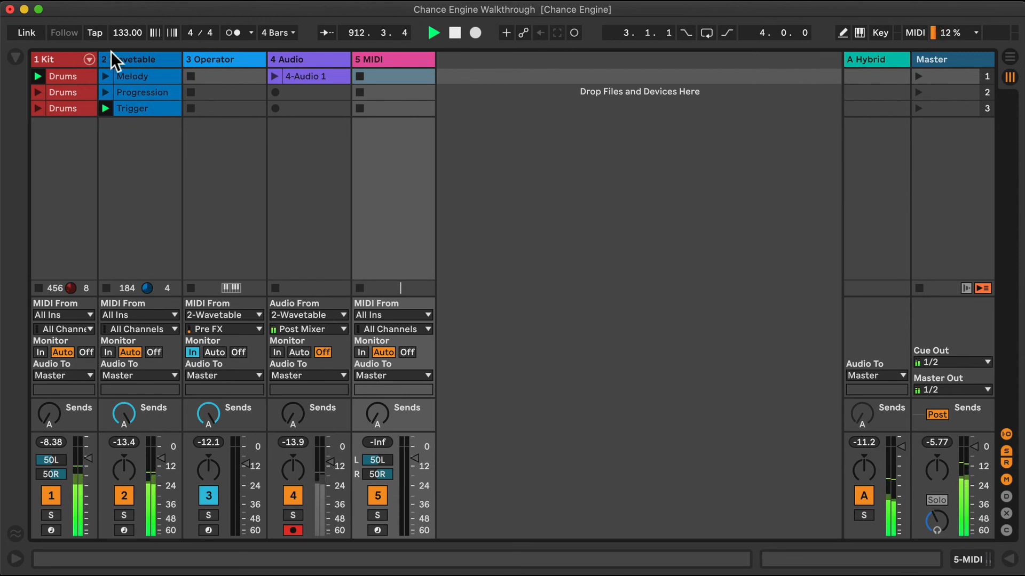
pyautogui.click(419, 316)
pyautogui.click(416, 411)
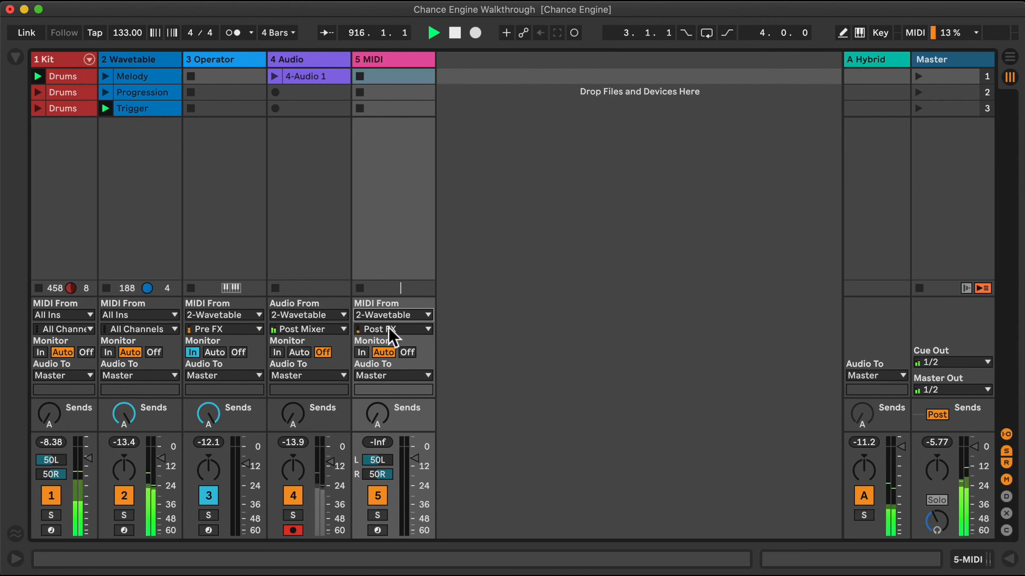
# Arm the new MIDI track and start recording the Chance Engine's notes in its first slot, with the clip's notes shown
pyautogui.doubleClick(151, 58)
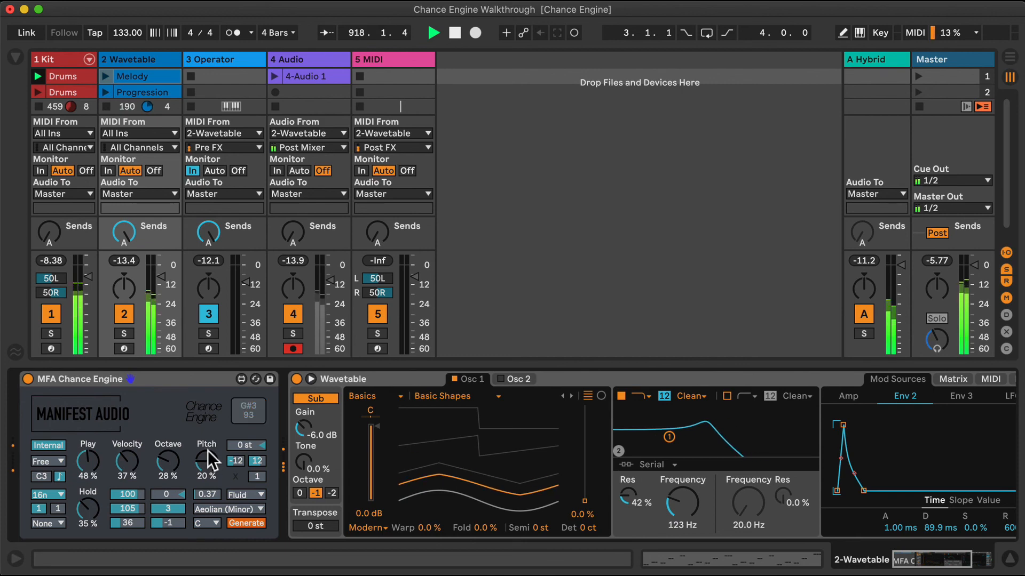
pyautogui.click(377, 348)
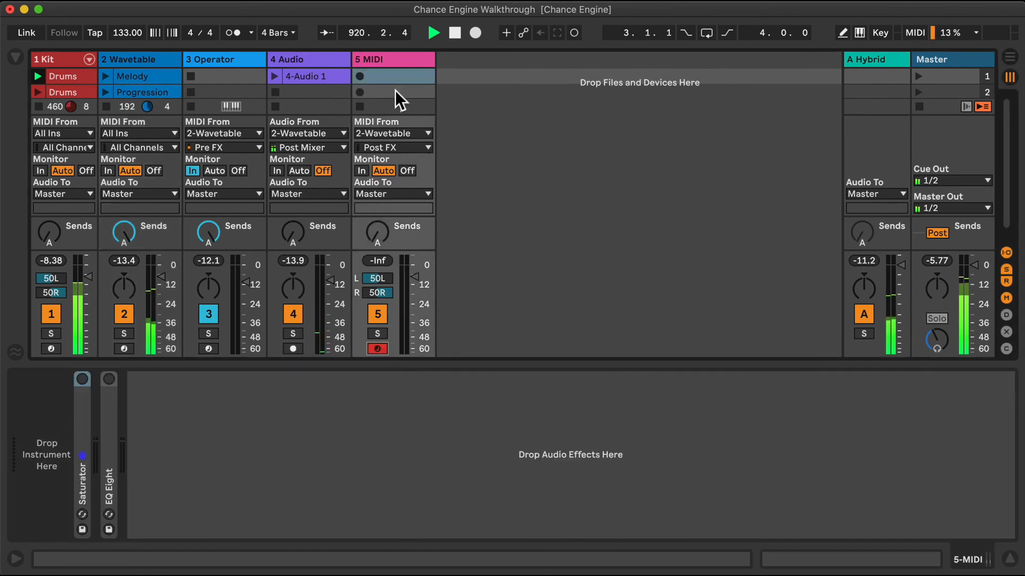
pyautogui.click(360, 76)
pyautogui.click(408, 75)
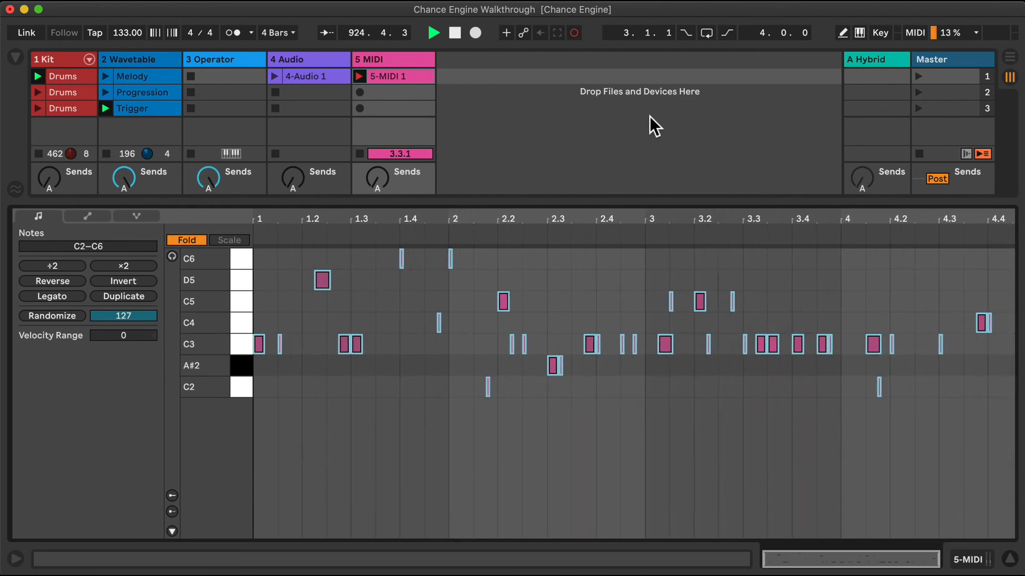
# Adjust the Wavetable Chance Engine during recording: Velocity 71%, Octave 68%, Pitch 71% and Hold 28%
pyautogui.doubleClick(148, 55)
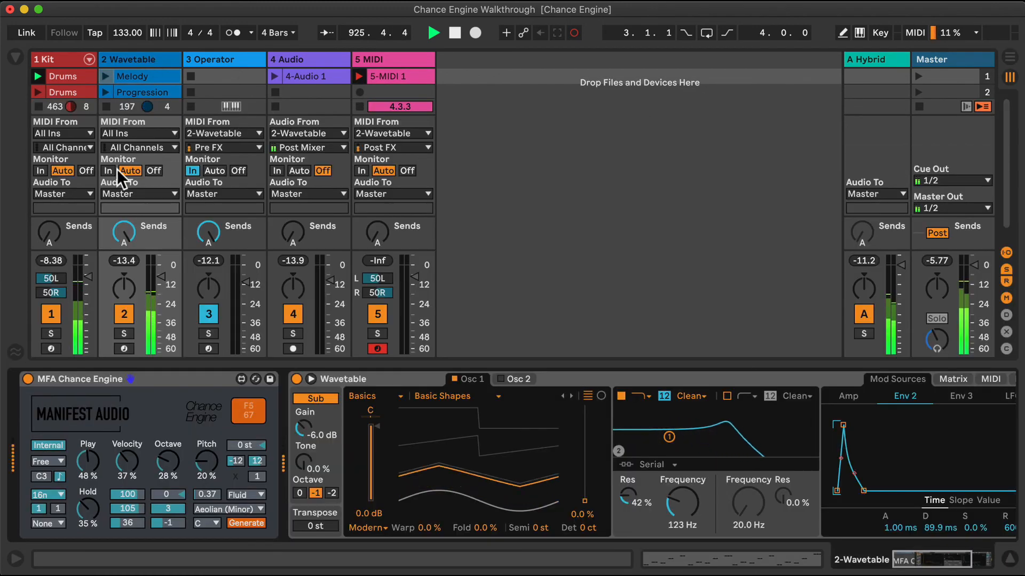
pyautogui.moveTo(124, 472); pyautogui.dragTo(123, 459)
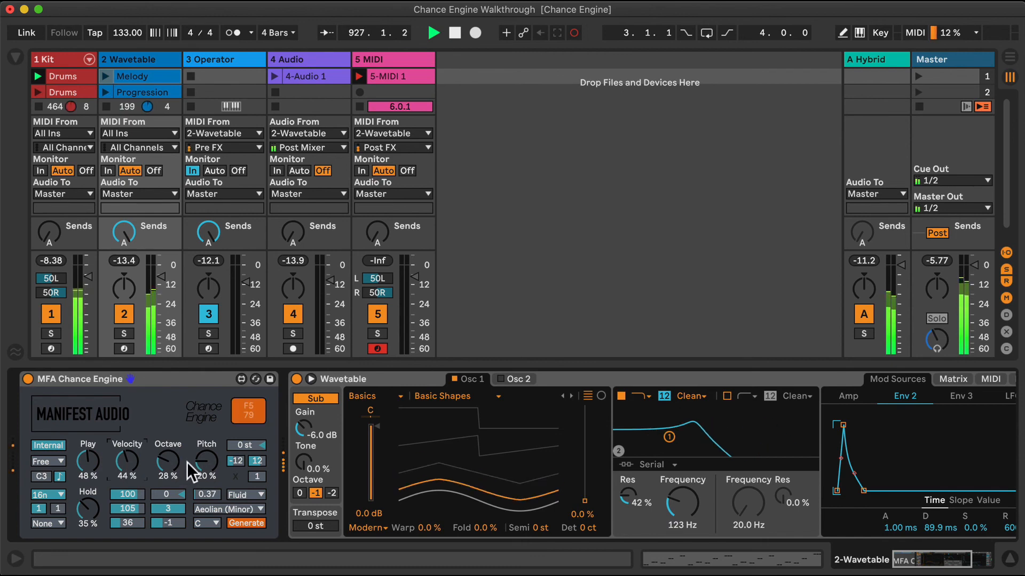
pyautogui.moveTo(206, 462); pyautogui.dragTo(206, 430)
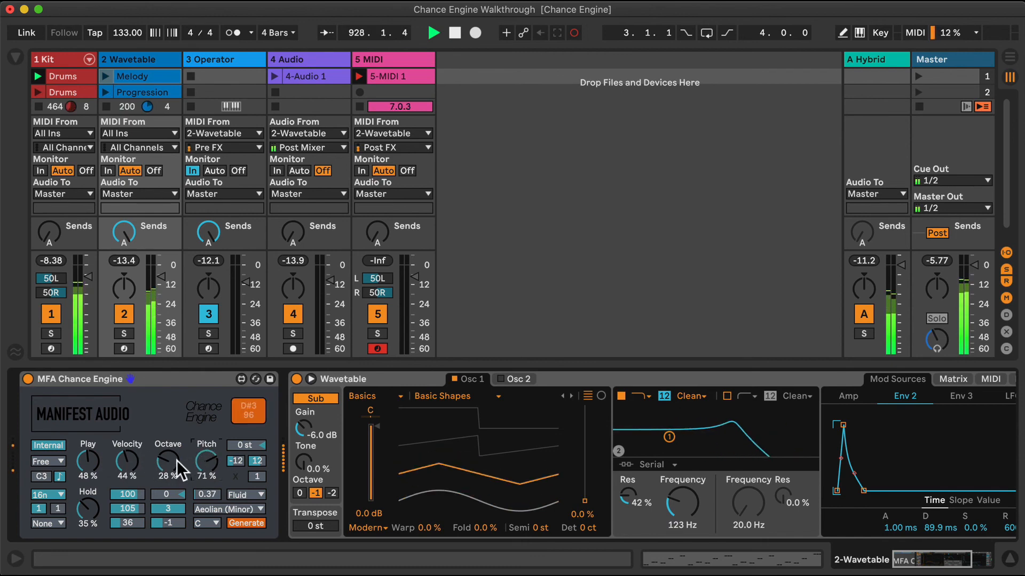
pyautogui.moveTo(182, 472); pyautogui.dragTo(181, 467)
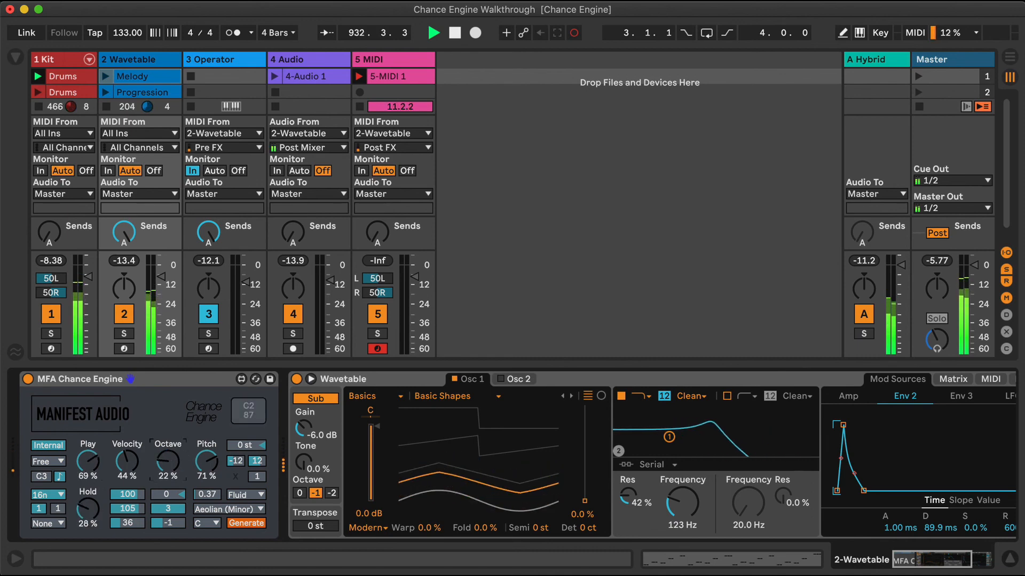
pyautogui.moveTo(168, 461); pyautogui.dragTo(133, 443)
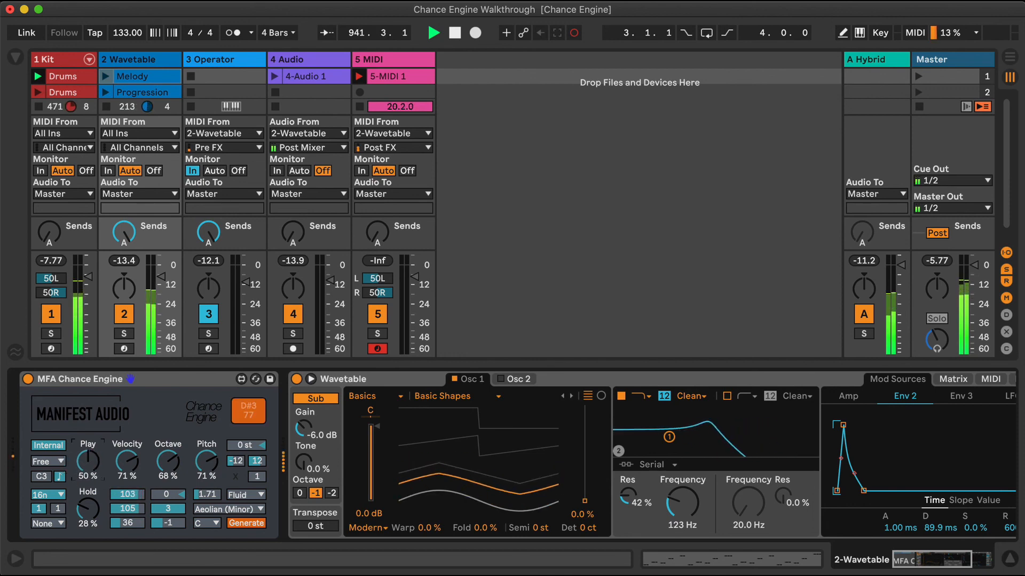
# Sweep the Wavetable Chance Engine's Play probability up to 100%, and bring it down to 34%
pyautogui.press('super+z')
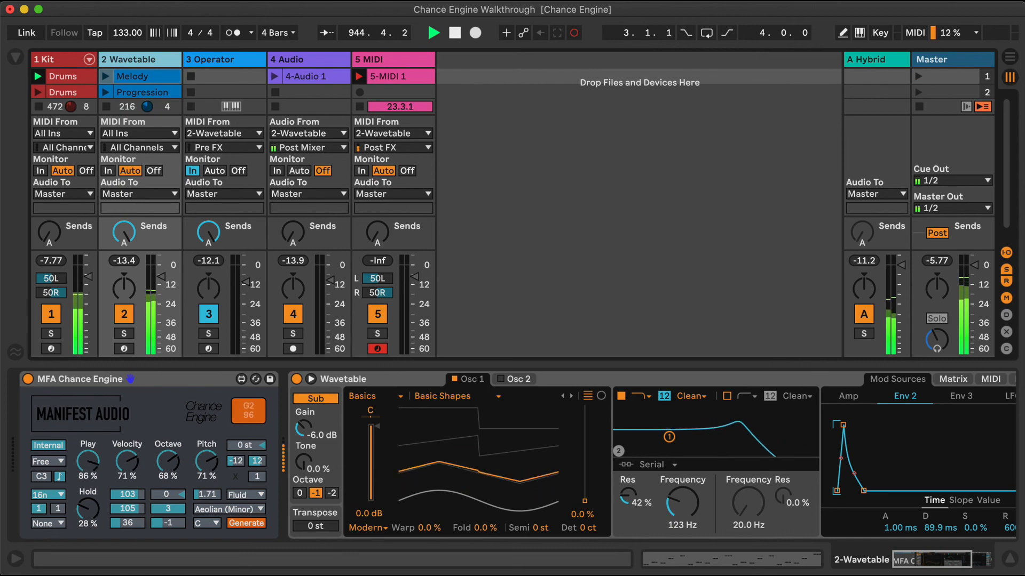
pyautogui.click(82, 457)
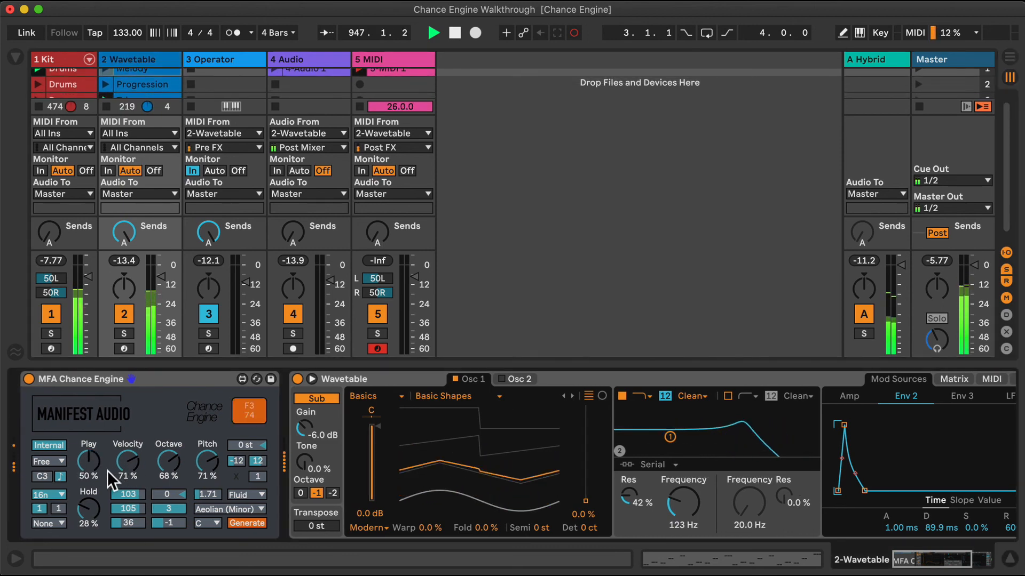
pyautogui.hscroll(1, 93, 463)
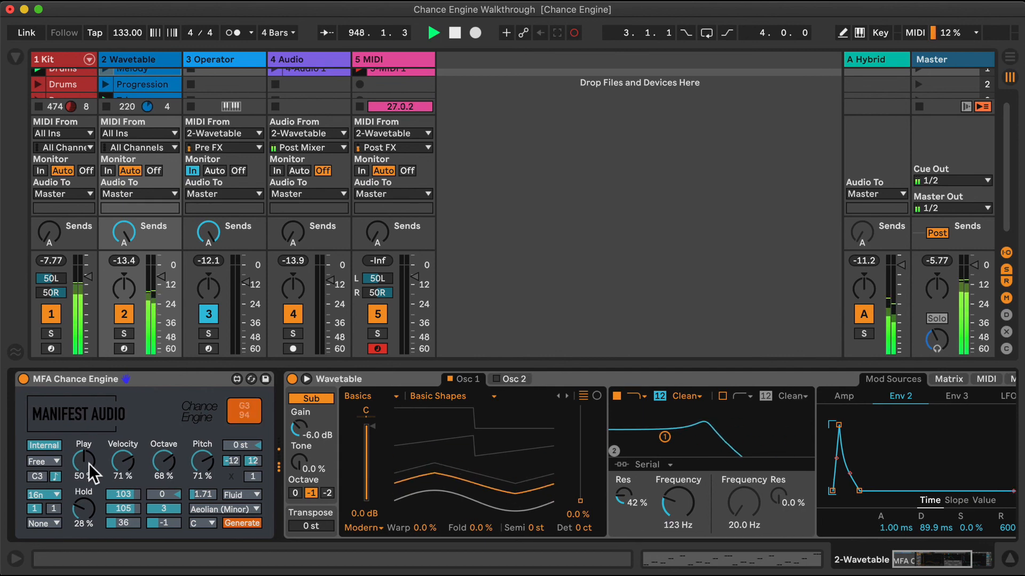
pyautogui.moveTo(82, 462); pyautogui.dragTo(82, 458)
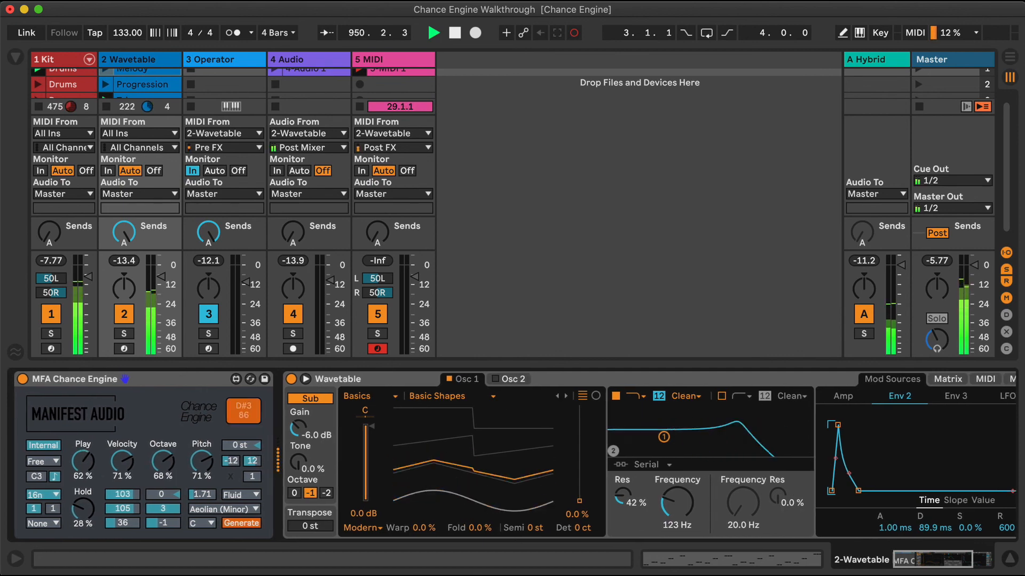
pyautogui.moveTo(82, 458); pyautogui.dragTo(83, 445)
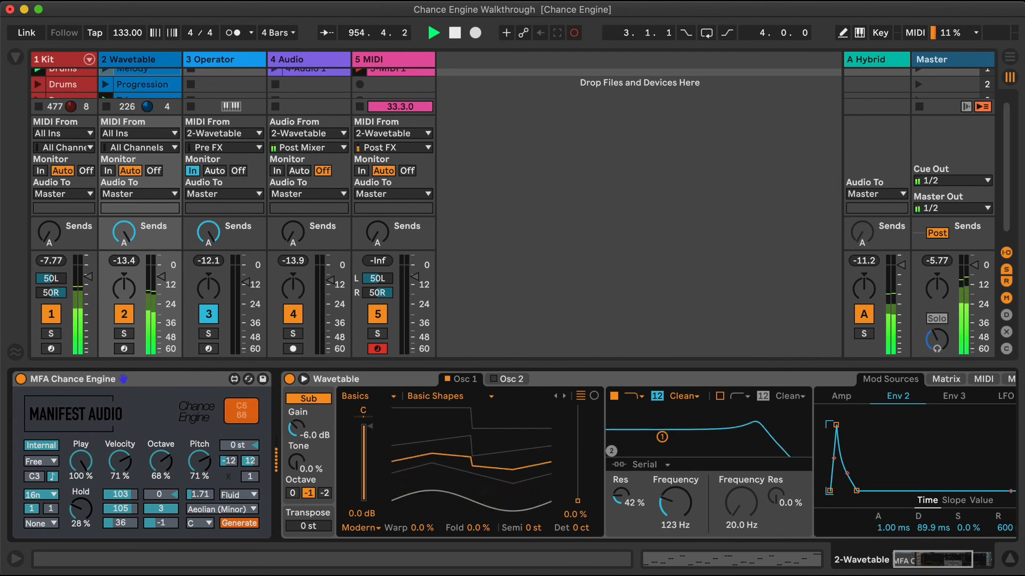
pyautogui.moveTo(81, 462); pyautogui.dragTo(81, 470)
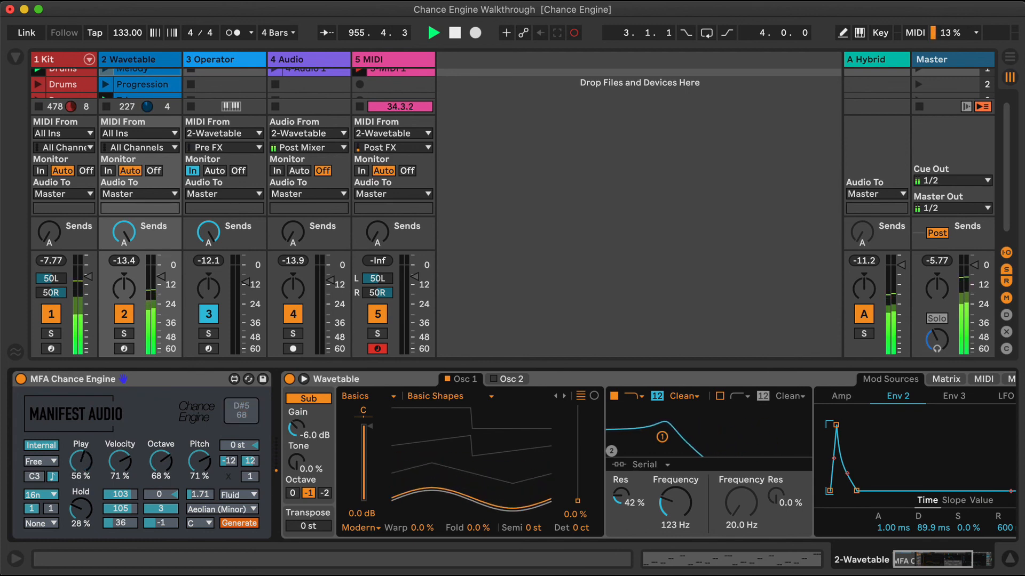
pyautogui.moveTo(81, 461); pyautogui.dragTo(85, 466)
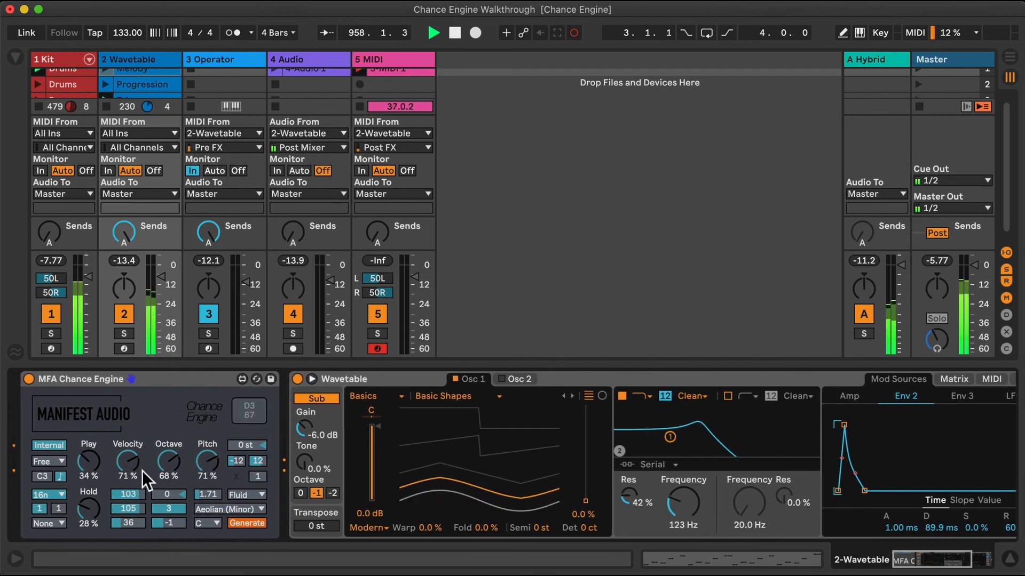
# Set the Wavetable Chance Engine's octave offset to 1, stop the MIDI clip recording, and hide the device view
pyautogui.hscroll(1, 169, 488)
pyautogui.moveTo(169, 493); pyautogui.dragTo(169, 488)
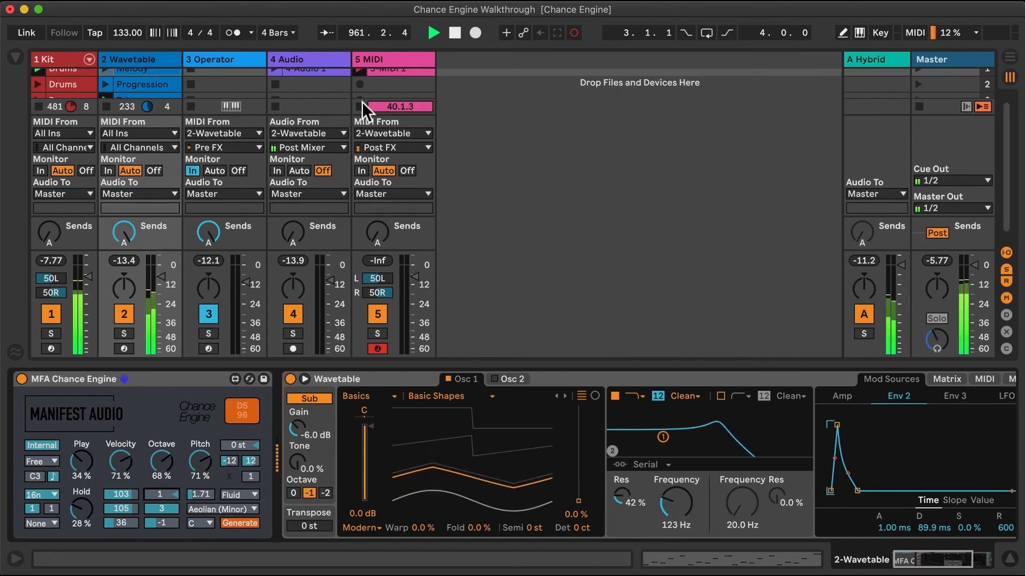
pyautogui.click(1008, 559)
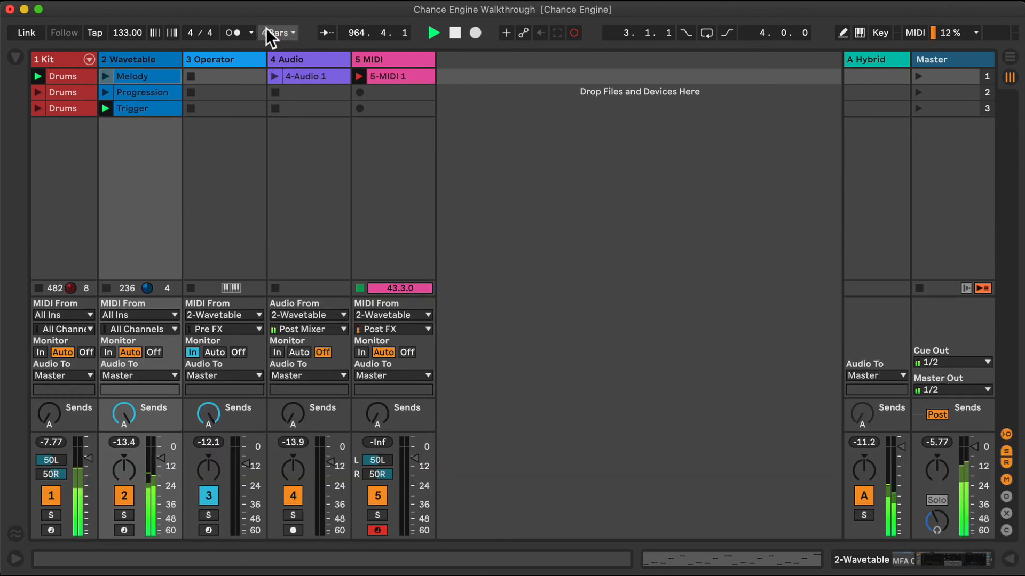
# Stop the Wavetable track's playing clip and turn off its MFA Chance Engine, with the input/output routing section hidden
pyautogui.click(1006, 435)
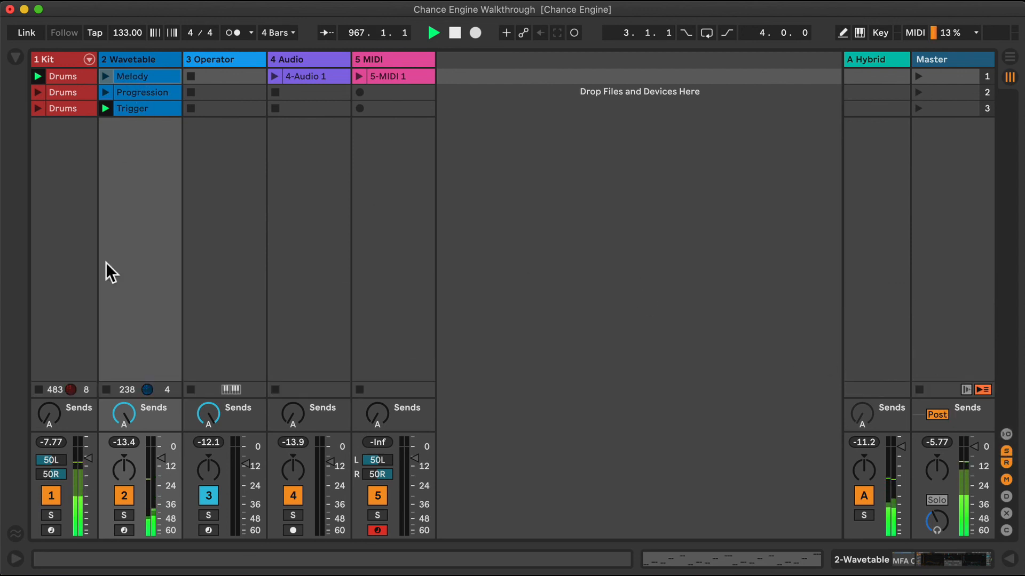
pyautogui.click(105, 388)
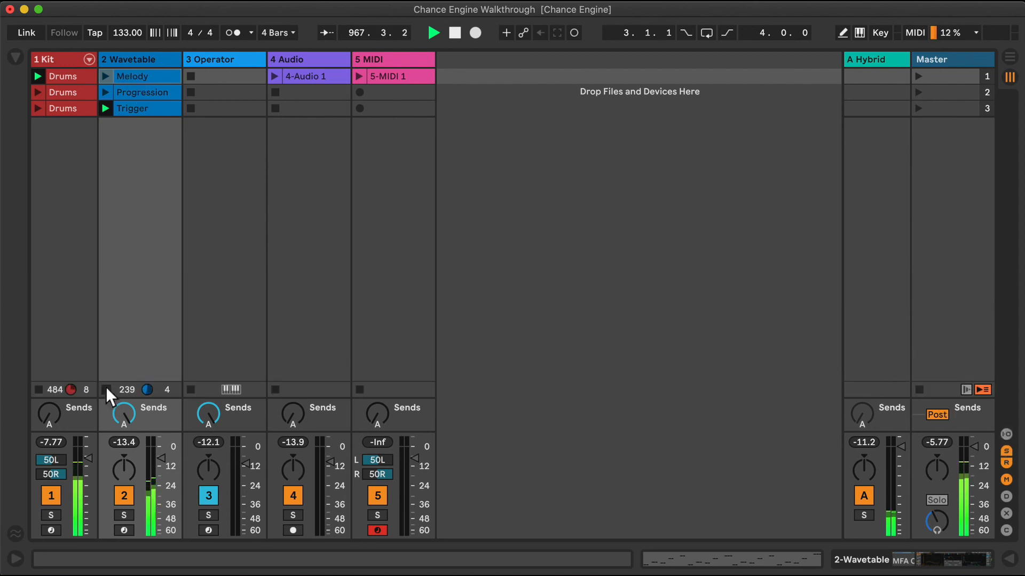
pyautogui.doubleClick(142, 57)
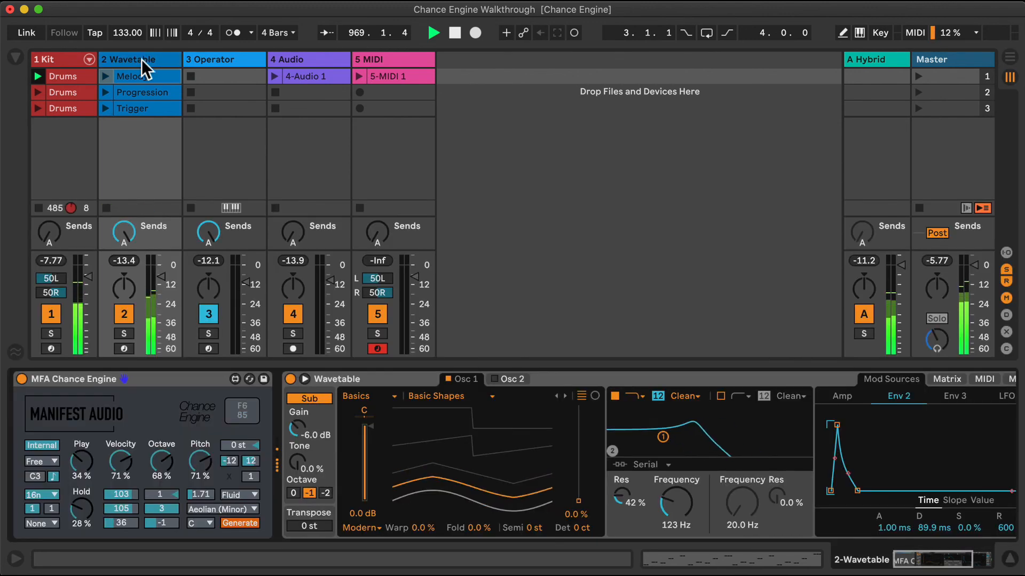
pyautogui.click(28, 379)
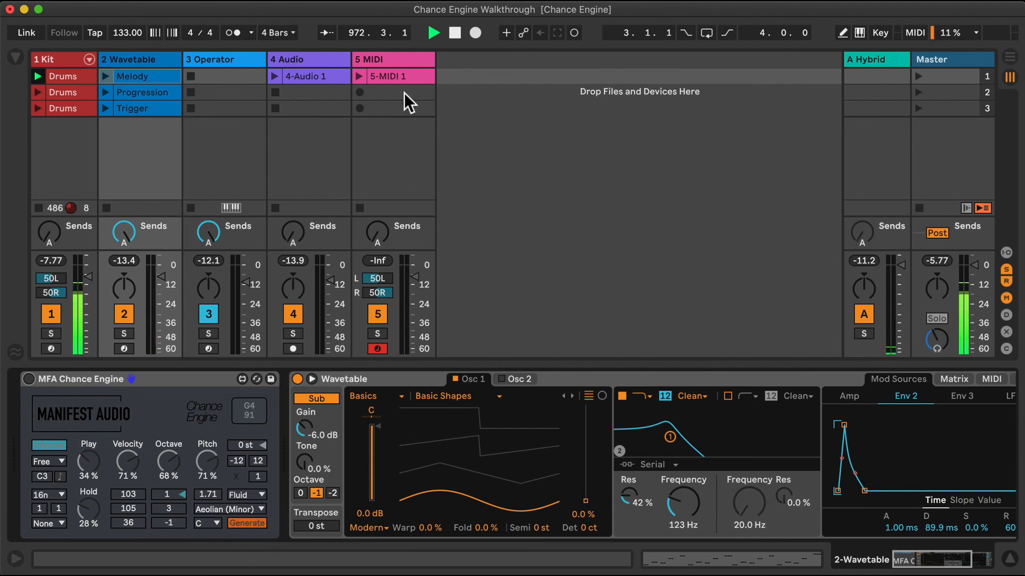
# Move the recorded 5-MIDI 1 clip to the Wavetable track's fourth slot and launch it there
pyautogui.click(401, 75)
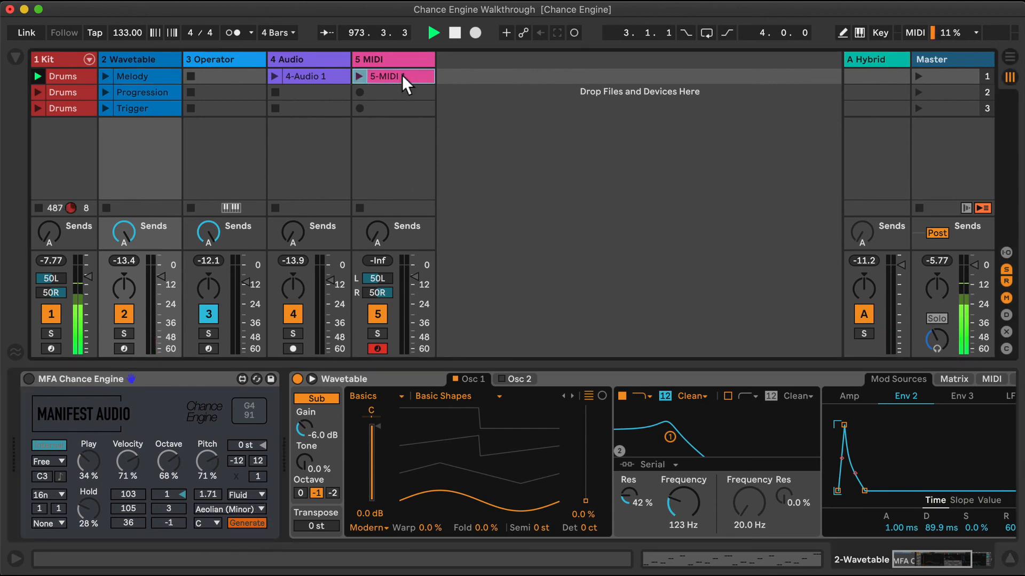
pyautogui.moveTo(402, 76); pyautogui.dragTo(133, 142)
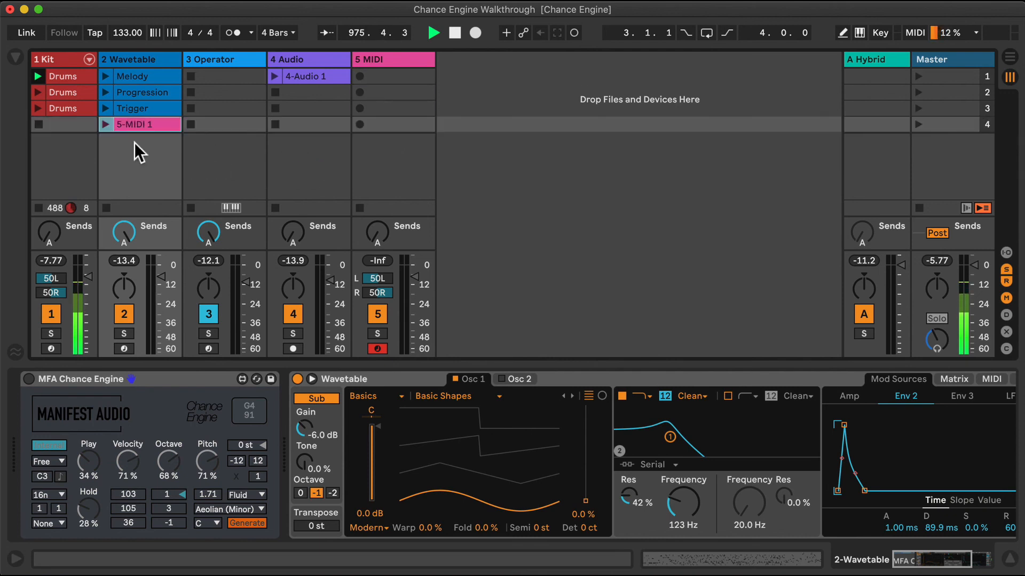
pyautogui.click(102, 123)
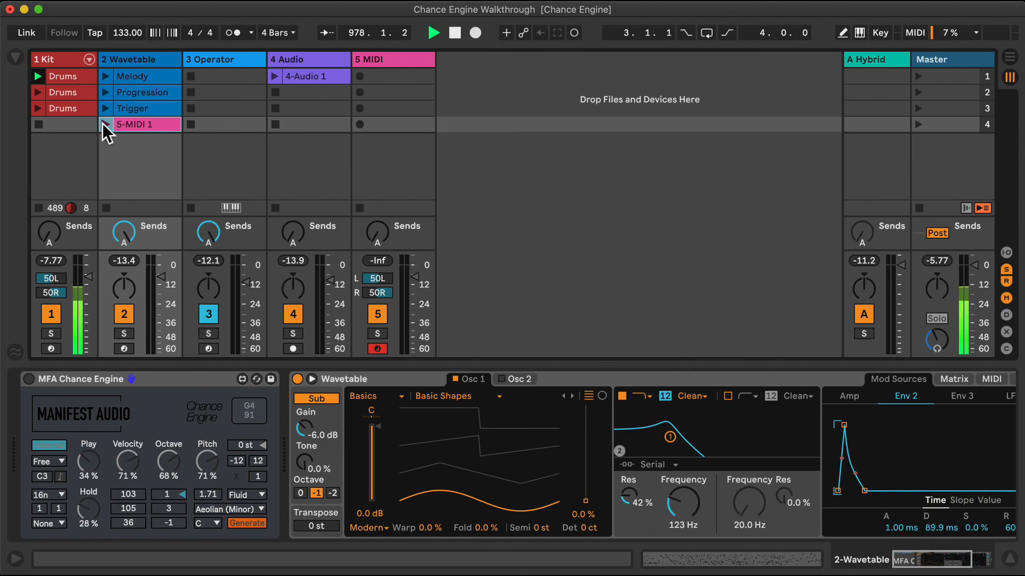
# Show the 5-MIDI 1 clip's notes and shorten its loop to 8 bars, from 17.1.1 to 25.1.1
pyautogui.click(143, 121)
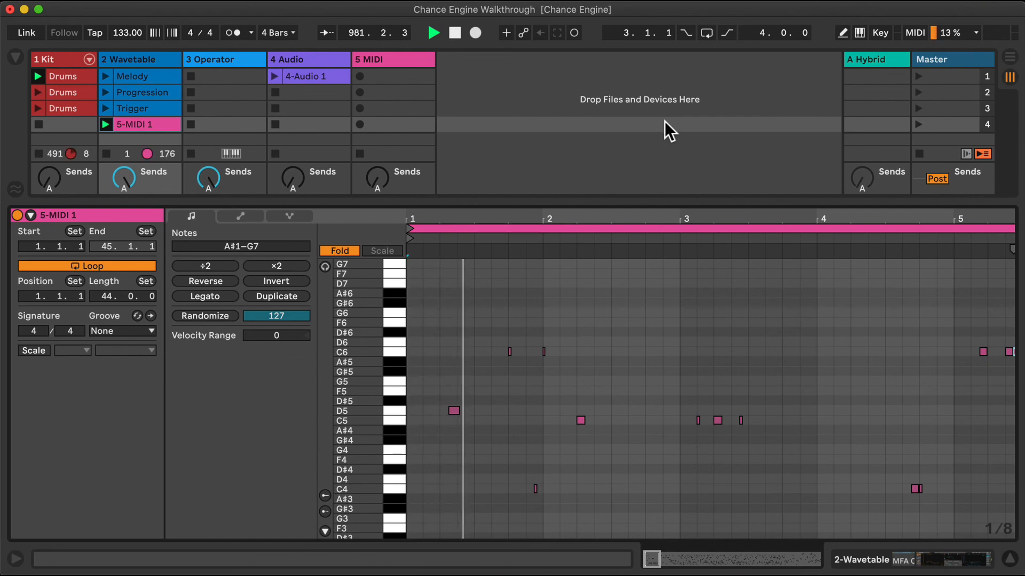
pyautogui.moveTo(516, 224); pyautogui.dragTo(517, 160)
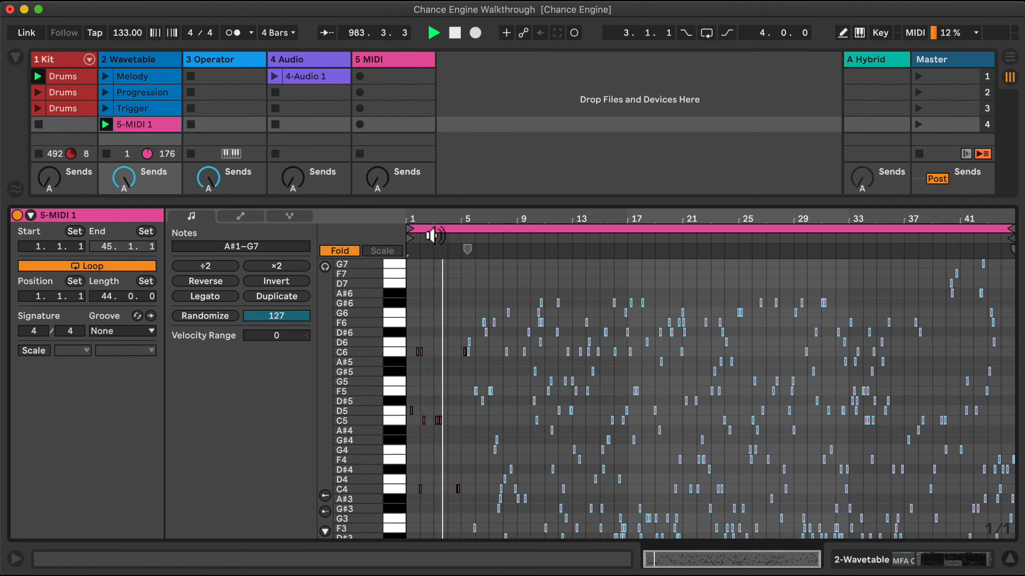
pyautogui.click(411, 229)
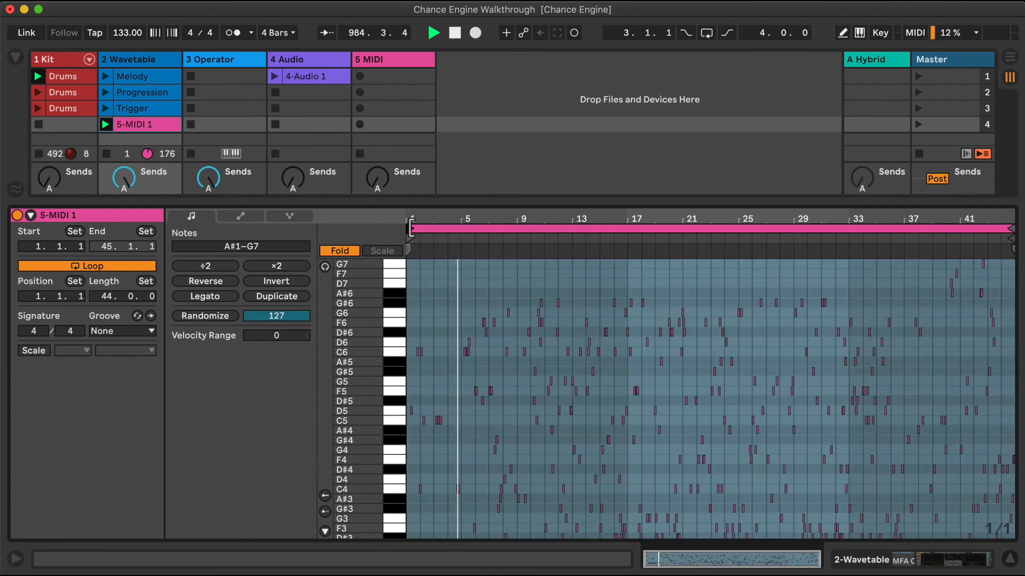
pyautogui.moveTo(411, 228); pyautogui.dragTo(628, 229)
pyautogui.moveTo(1003, 224); pyautogui.dragTo(734, 282)
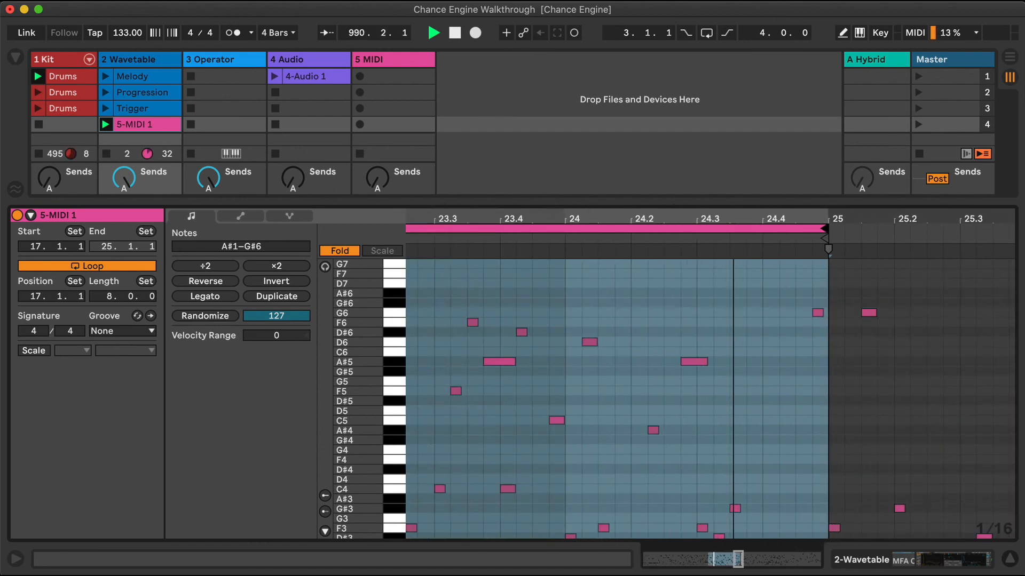
# Select the short F6 note at 22.3.2 in the looped section and lengthen it to one beat
pyautogui.moveTo(733, 283); pyautogui.dragTo(735, 217)
pyautogui.moveTo(675, 219); pyautogui.dragTo(647, 288)
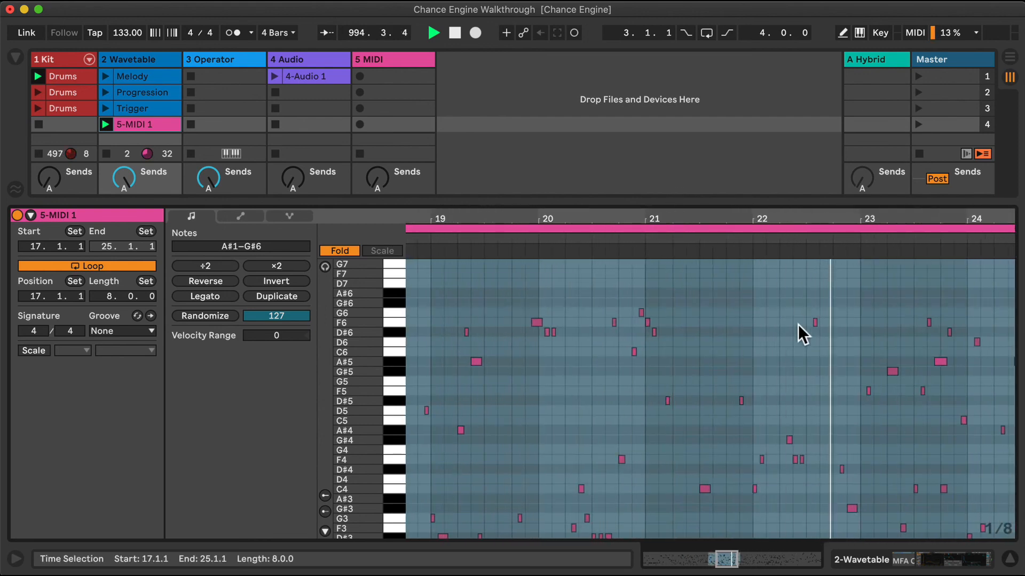
pyautogui.moveTo(801, 326); pyautogui.dragTo(828, 319)
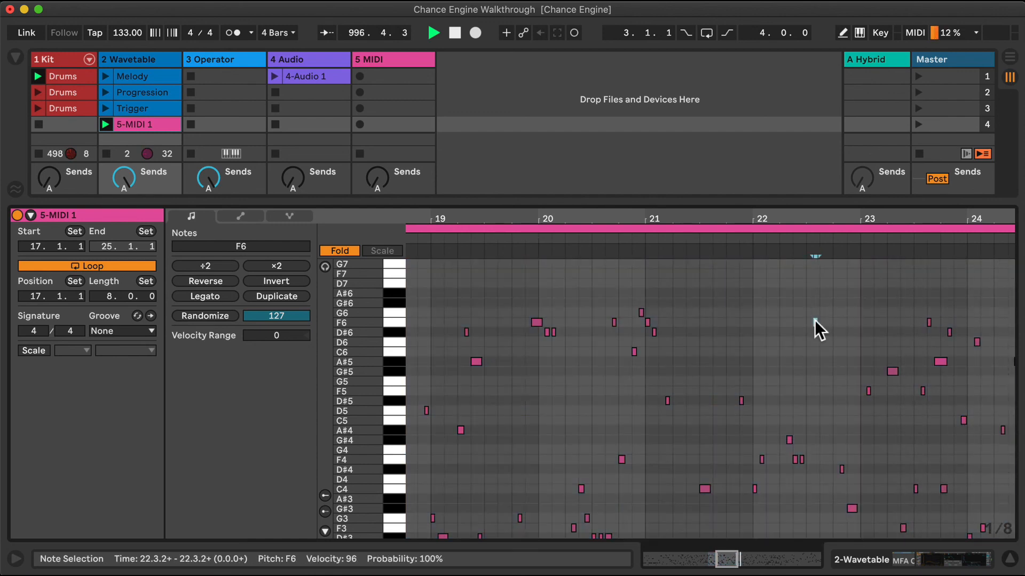
pyautogui.press('Up')
pyautogui.press('Down')
pyautogui.press('Left')
pyautogui.press('Right')
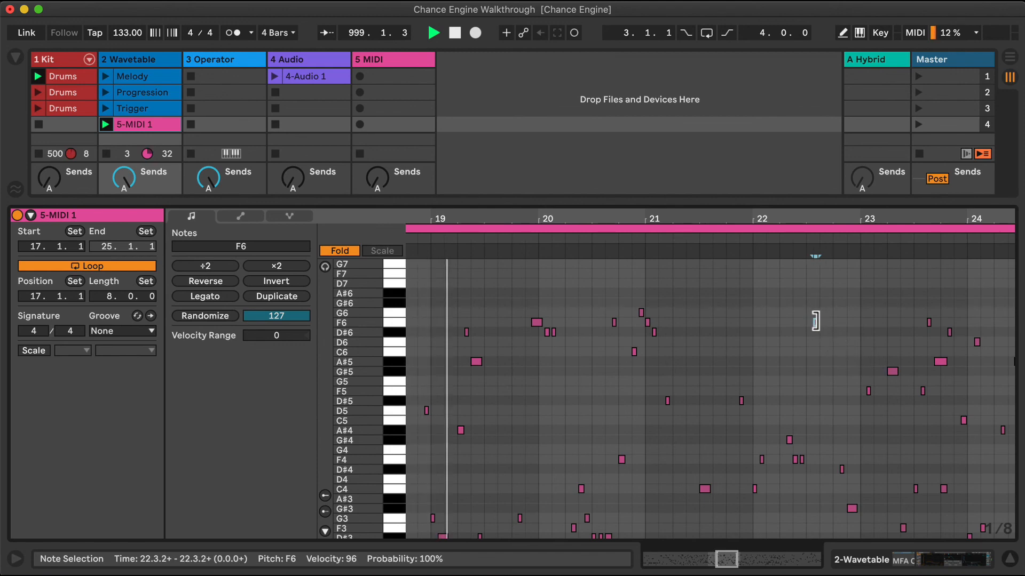
pyautogui.moveTo(816, 322); pyautogui.dragTo(839, 322)
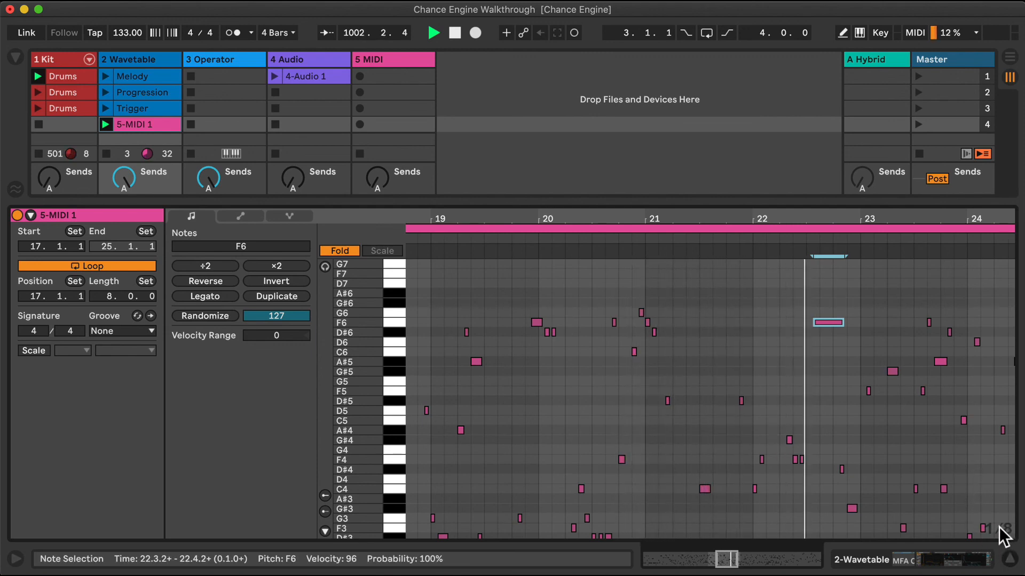
# Close the clip's note view, check the Wavetable track's device chain, and hide the devices again
pyautogui.click(1010, 559)
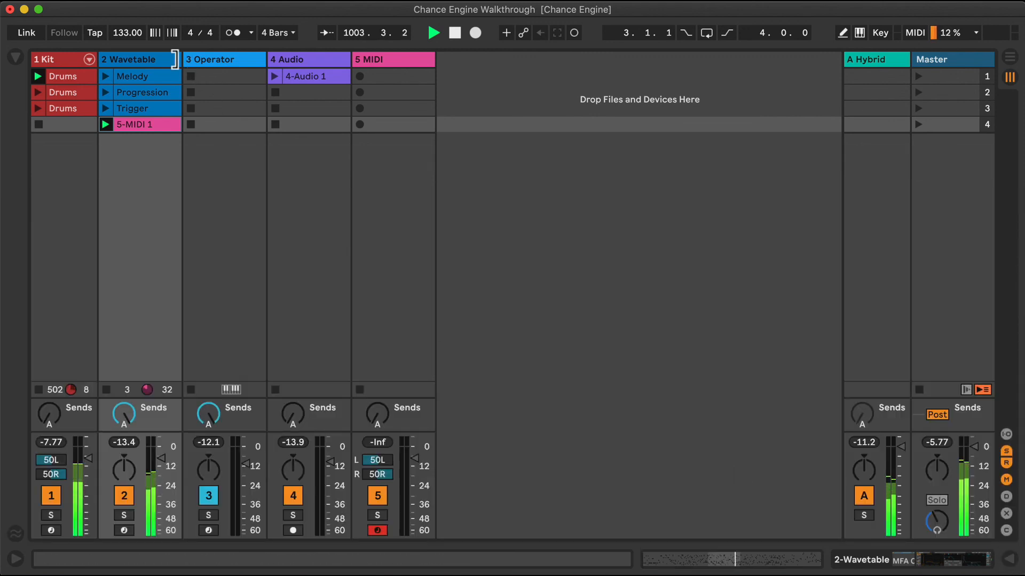
pyautogui.doubleClick(148, 58)
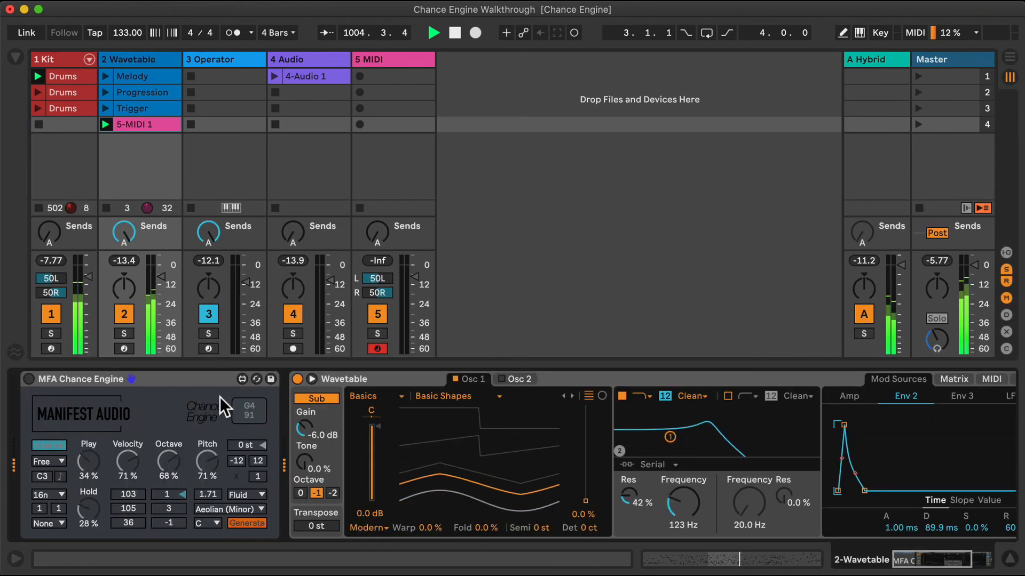
pyautogui.click(1011, 559)
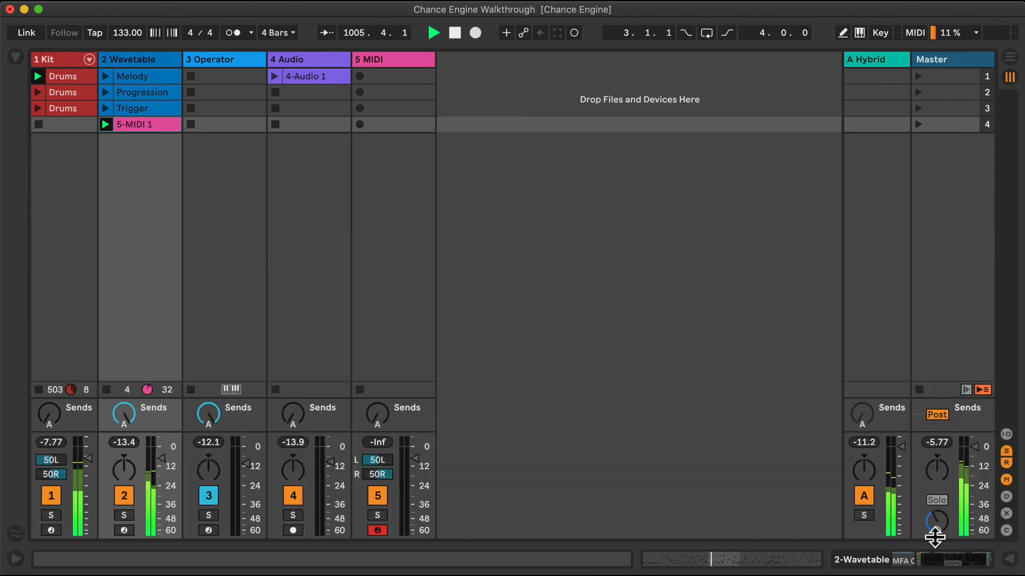